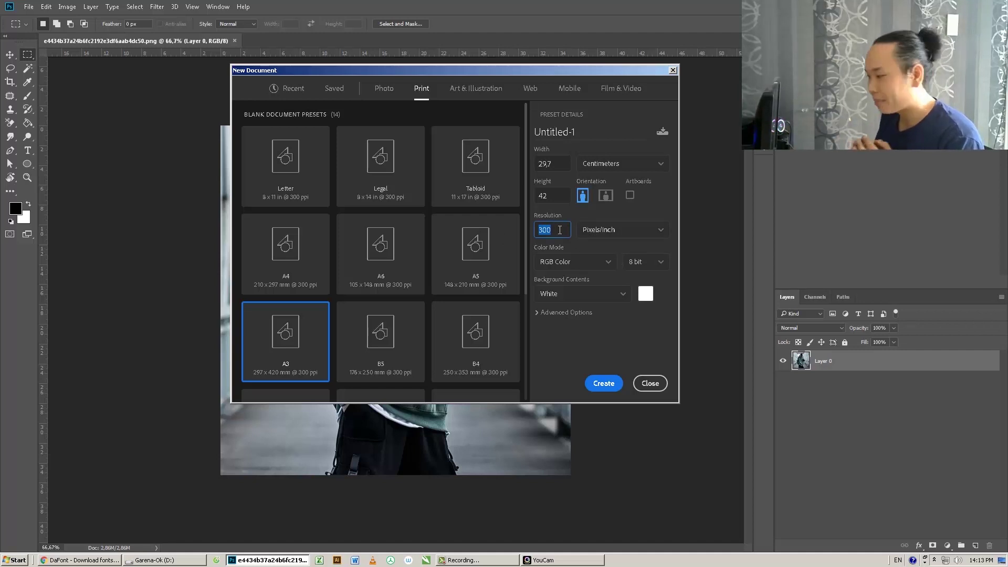
Set the resolution to 72 pixels/inch and create the A3 portrait document
{"action": "type", "text": "72"}
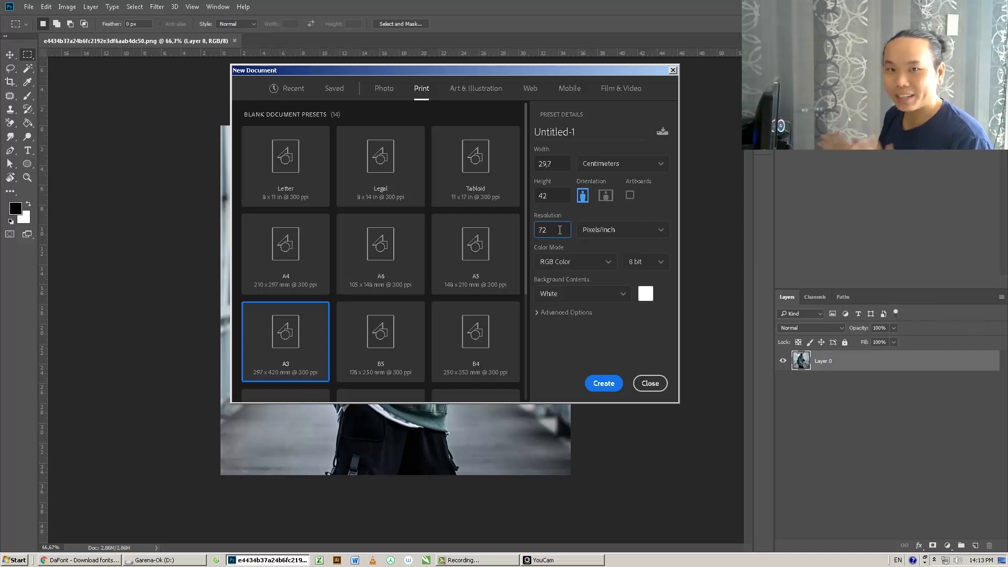
{"action": "left_click", "coordinate": [603, 383]}
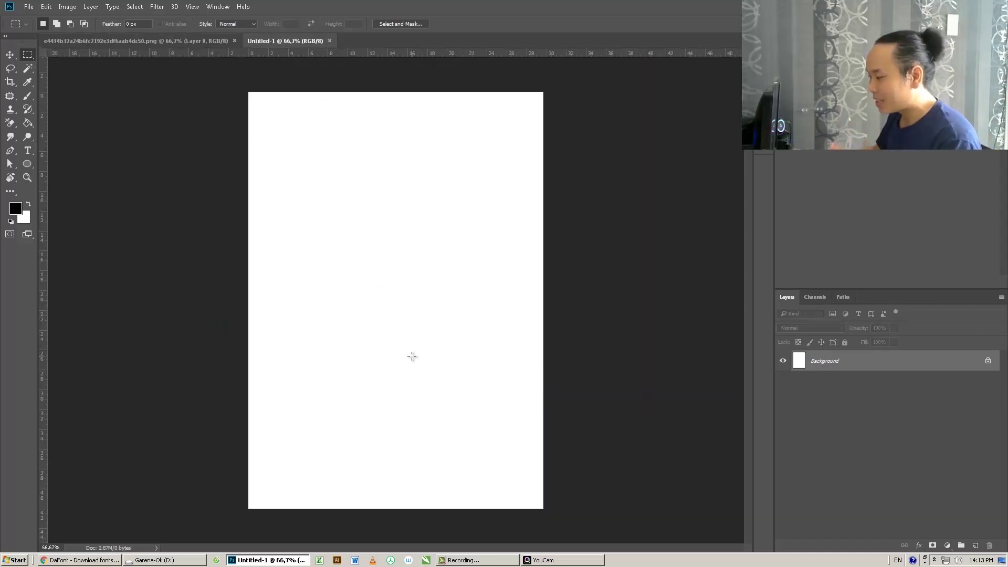
Copy the whole hoodie photo into the new A3 document and centre it horizontally on the page
{"action": "left_click", "coordinate": [145, 45]}
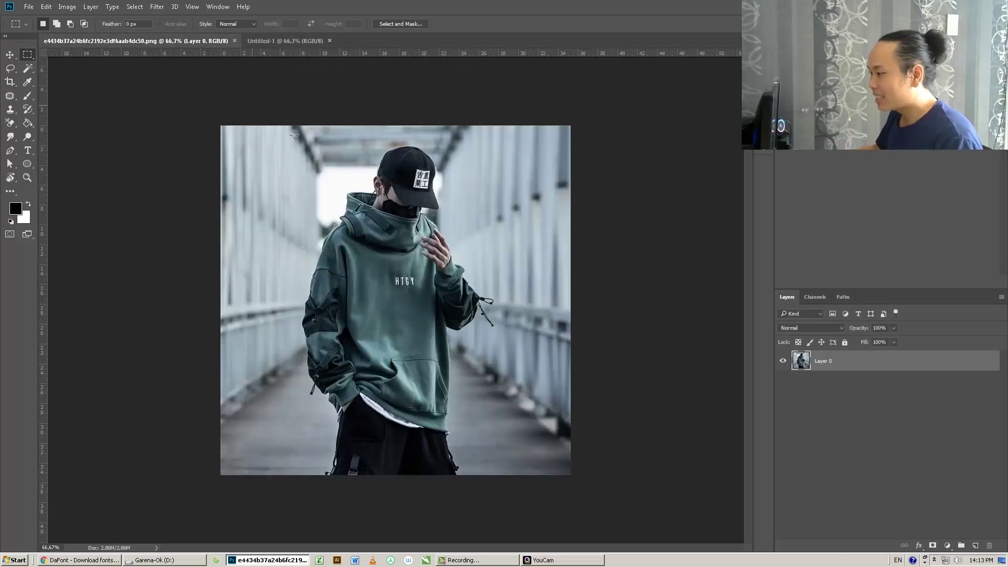
{"action": "key", "text": "ctrl+a"}
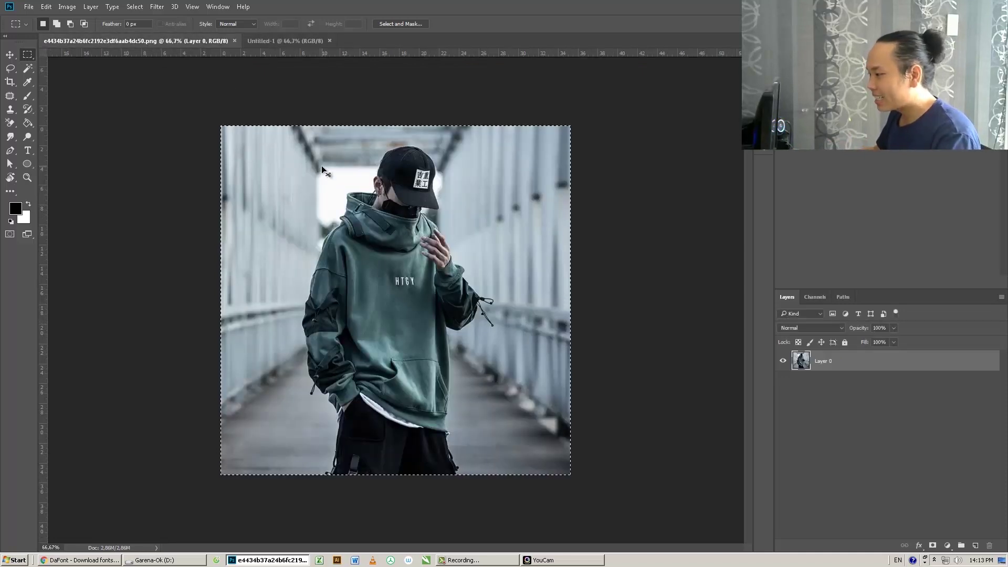
{"action": "left_click", "coordinate": [265, 39]}
{"action": "key", "text": "ctrl+v"}
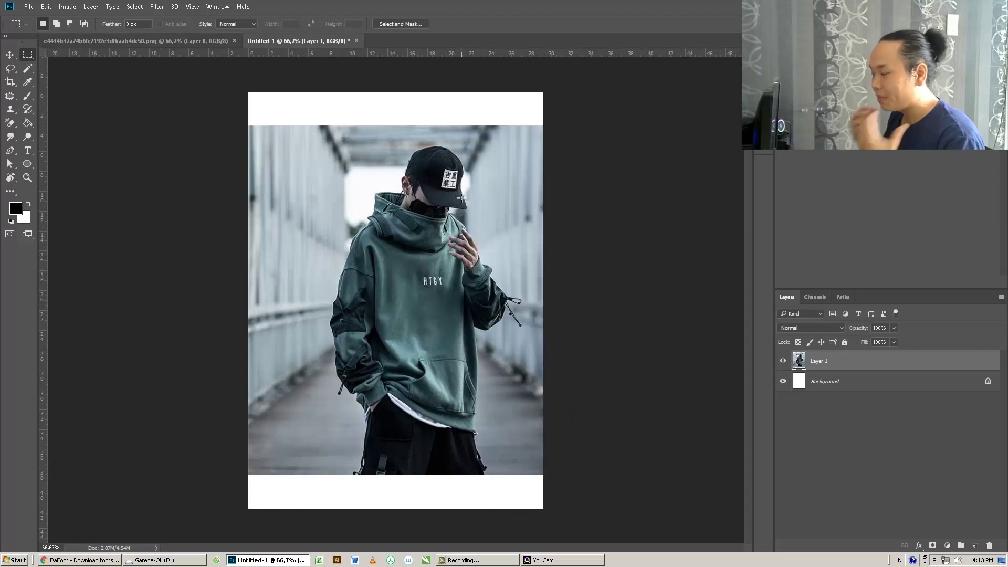
{"action": "left_click", "coordinate": [9, 55]}
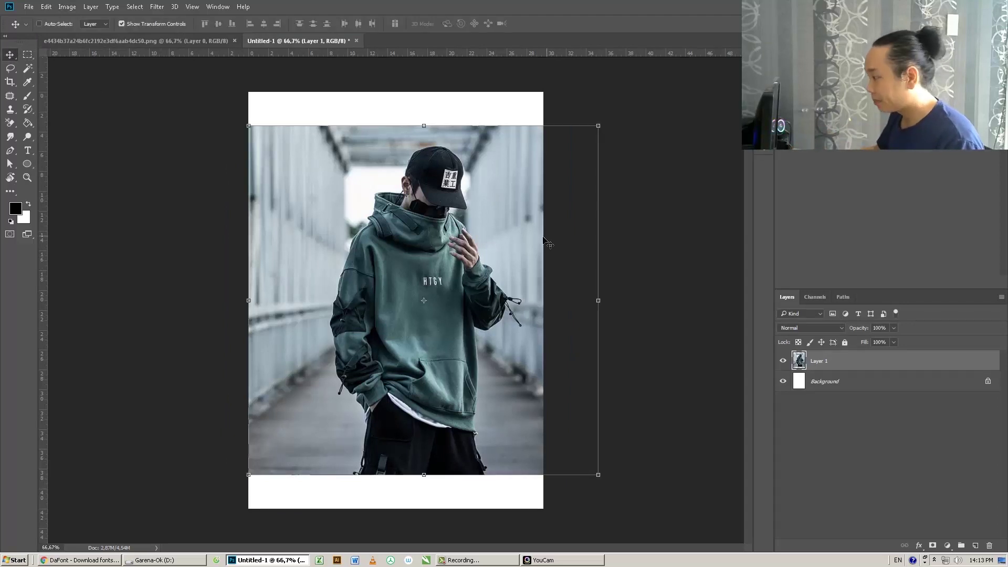
{"action": "left_click_drag", "start_coordinate": [498, 248], "coordinate": [471, 248]}
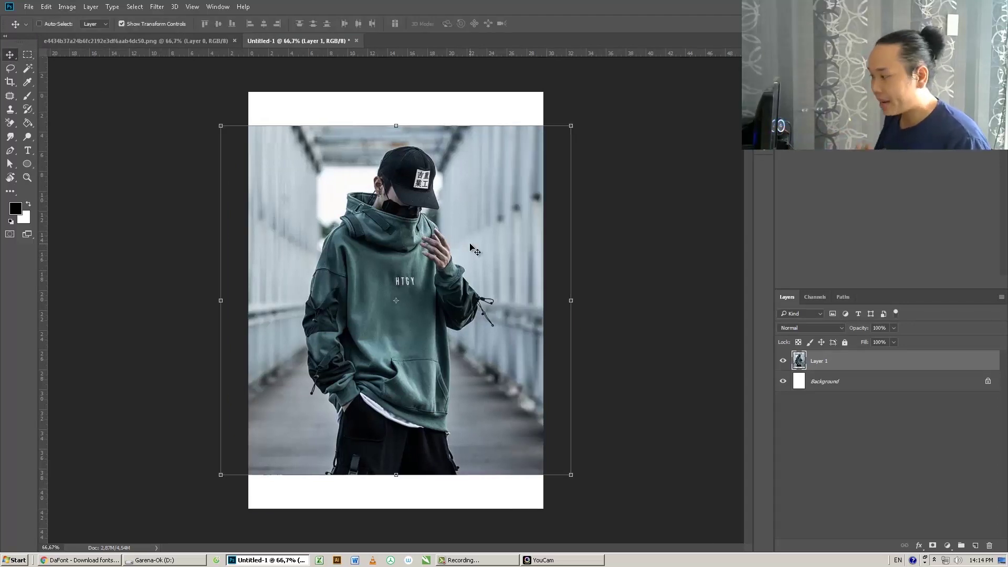
{"action": "left_click_drag", "start_coordinate": [572, 126], "coordinate": [457, 239]}
{"action": "left_click", "coordinate": [7, 55]}
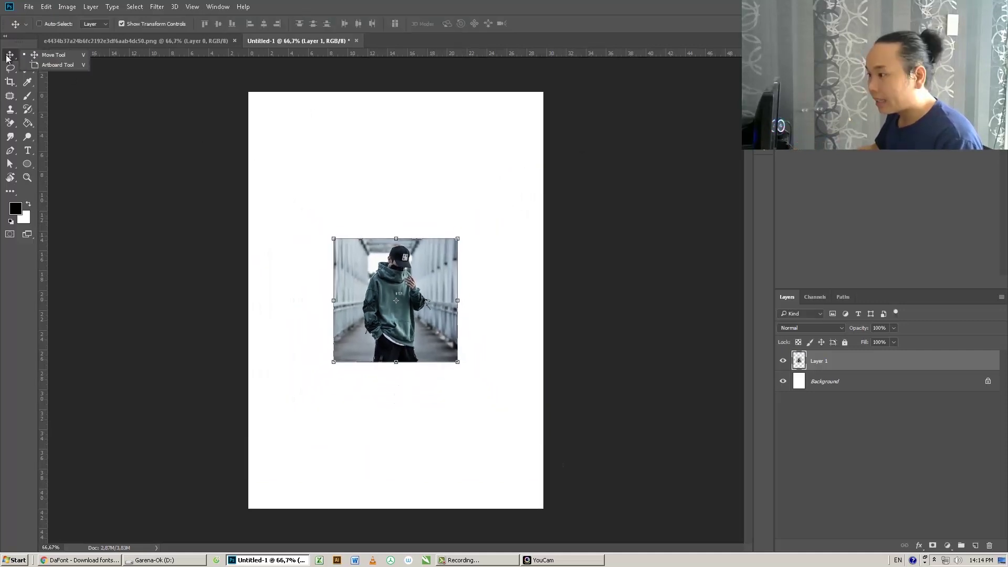
{"action": "left_click", "coordinate": [60, 59]}
{"action": "left_click_drag", "start_coordinate": [458, 238], "coordinate": [606, 107]}
{"action": "key", "text": "Escape"}
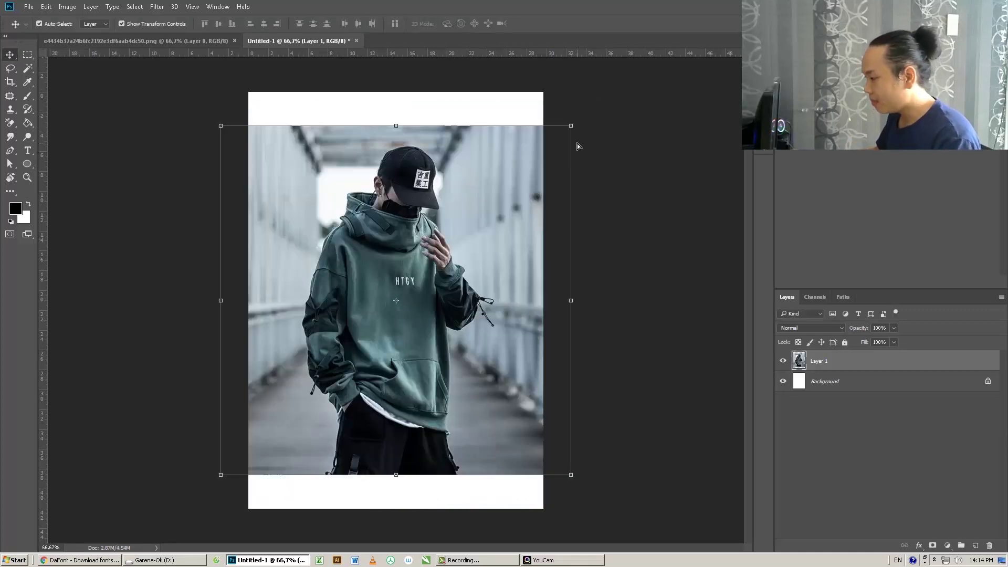
{"action": "key", "text": "ctrl"}
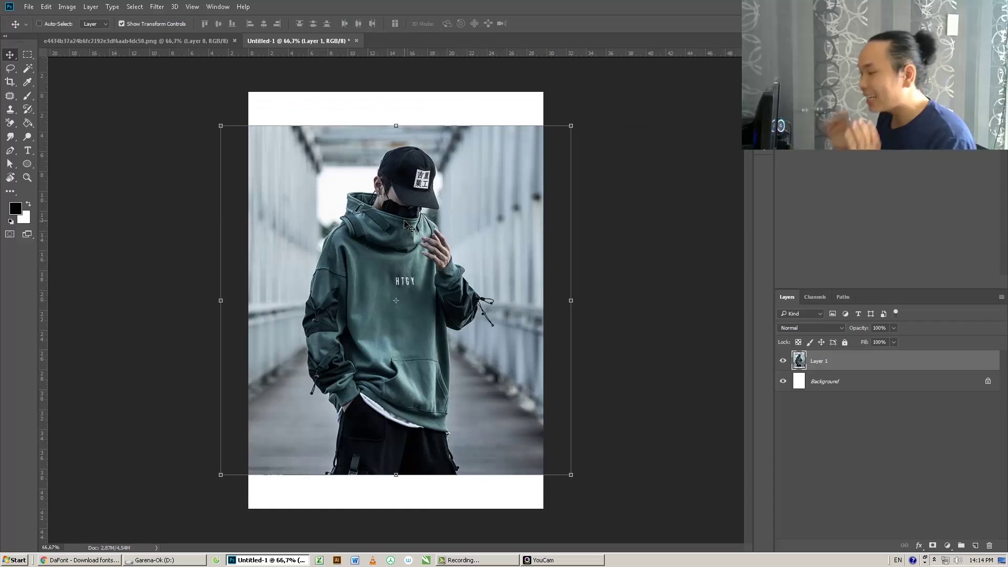
Start a Pen tool path at the photo's lower edge and trace the outer trouser edge up towards the shirt hem
{"action": "left_click", "coordinate": [9, 150]}
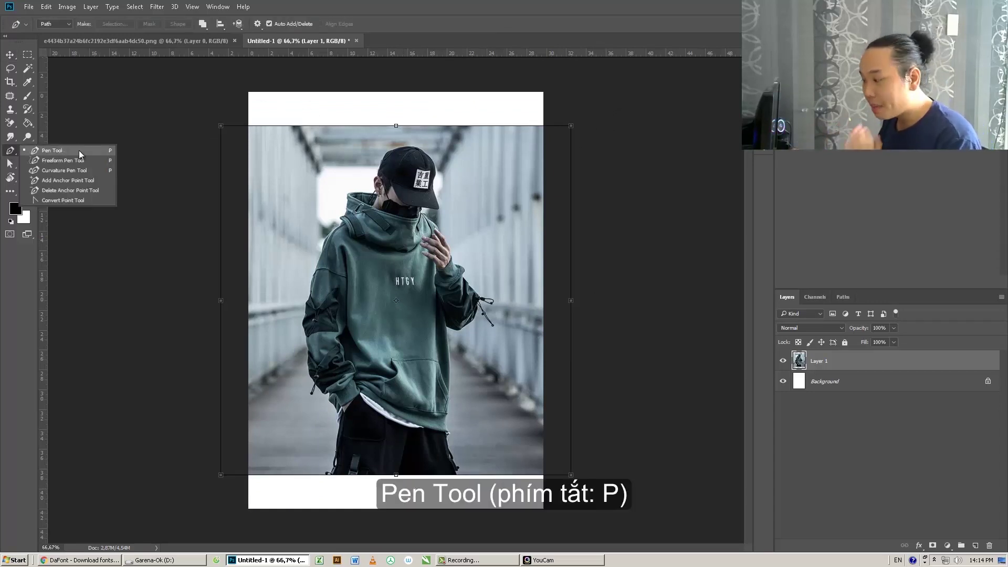
{"action": "left_click", "coordinate": [79, 150]}
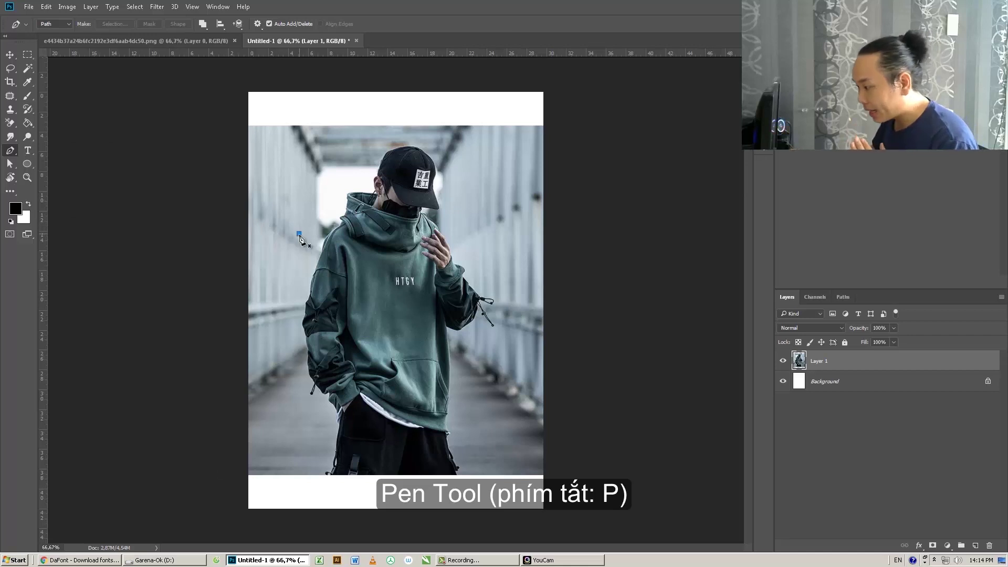
{"action": "left_click_drag", "start_coordinate": [310, 191], "coordinate": [333, 193]}
{"action": "key", "text": "z"}
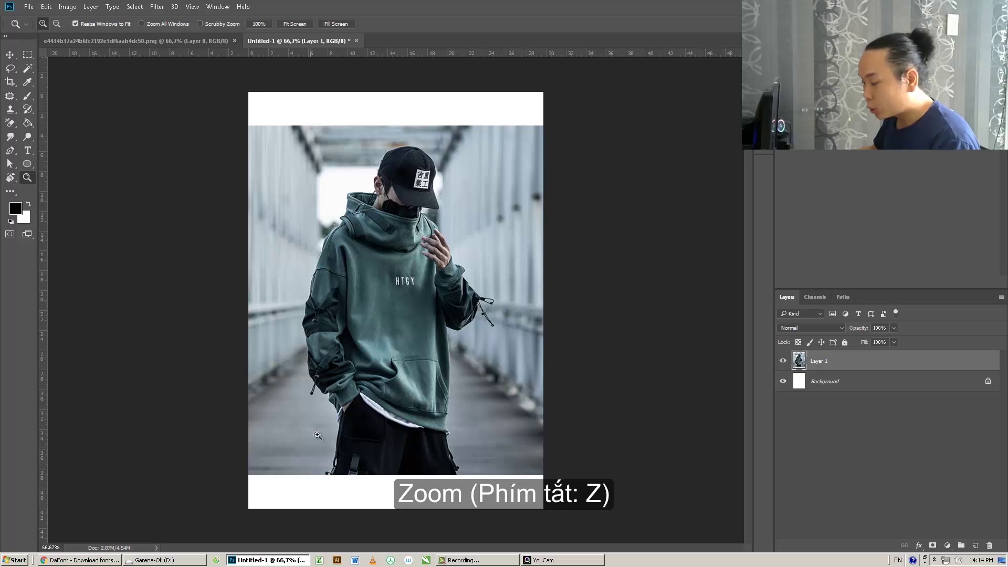
{"action": "left_click_drag", "start_coordinate": [333, 476], "coordinate": [333, 478]}
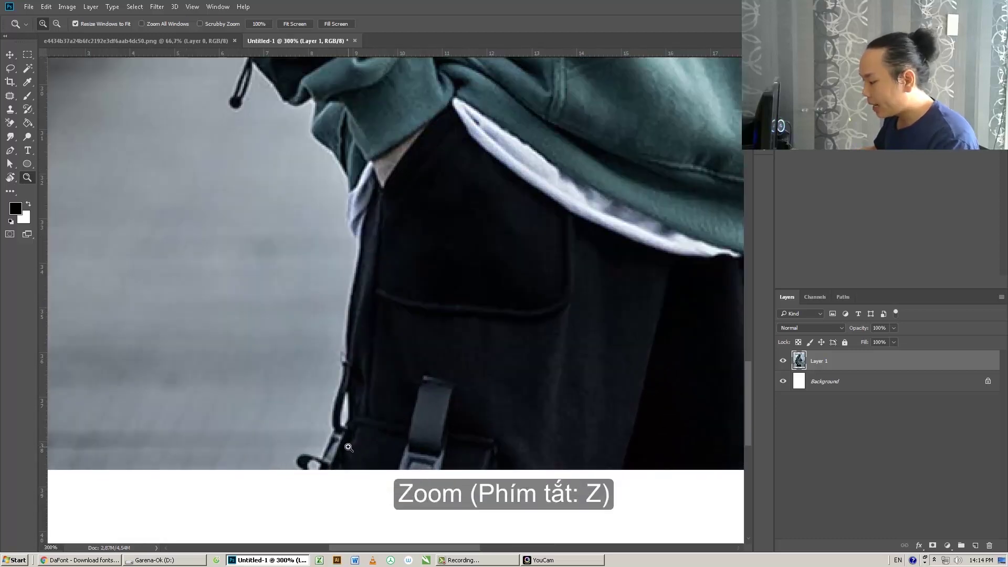
{"action": "key", "text": "p"}
{"action": "left_click", "coordinate": [317, 477]}
{"action": "left_click", "coordinate": [329, 444]}
{"action": "left_click", "coordinate": [332, 428]}
{"action": "left_click_drag", "start_coordinate": [333, 401], "coordinate": [338, 388]}
{"action": "key", "text": "ctrl+z"}
{"action": "left_click", "coordinate": [339, 395]}
{"action": "left_click", "coordinate": [343, 377]}
{"action": "left_click", "coordinate": [346, 355]}
{"action": "left_click", "coordinate": [350, 297]}
{"action": "left_click", "coordinate": [354, 283]}
{"action": "left_click", "coordinate": [359, 259]}
Continue the path past the shirt hem, around the pocketed hand's cuff and the dangling sleeve cord
{"action": "left_click_drag", "start_coordinate": [348, 219], "coordinate": [350, 205]}
{"action": "left_click", "coordinate": [348, 180]}
{"action": "left_click", "coordinate": [335, 153]}
{"action": "left_click", "coordinate": [313, 133]}
{"action": "left_click", "coordinate": [313, 99]}
{"action": "scroll", "coordinate": [314, 105], "scroll_direction": "up", "scroll_amount": 2}
{"action": "left_click_drag", "start_coordinate": [288, 159], "coordinate": [281, 152]}
{"action": "scroll", "coordinate": [288, 158], "scroll_direction": "up", "scroll_amount": 3}
{"action": "left_click_drag", "start_coordinate": [228, 169], "coordinate": [218, 157]}
{"action": "key", "text": "ctrl+z"}
{"action": "left_click", "coordinate": [252, 214]}
{"action": "left_click", "coordinate": [244, 242]}
{"action": "left_click", "coordinate": [231, 249]}
{"action": "left_click", "coordinate": [237, 259]}
{"action": "left_click", "coordinate": [249, 201]}
Continue the path up the sleeve and around the hood, cap and raised arm
{"action": "scroll", "coordinate": [221, 303], "scroll_direction": "up", "scroll_amount": 3}
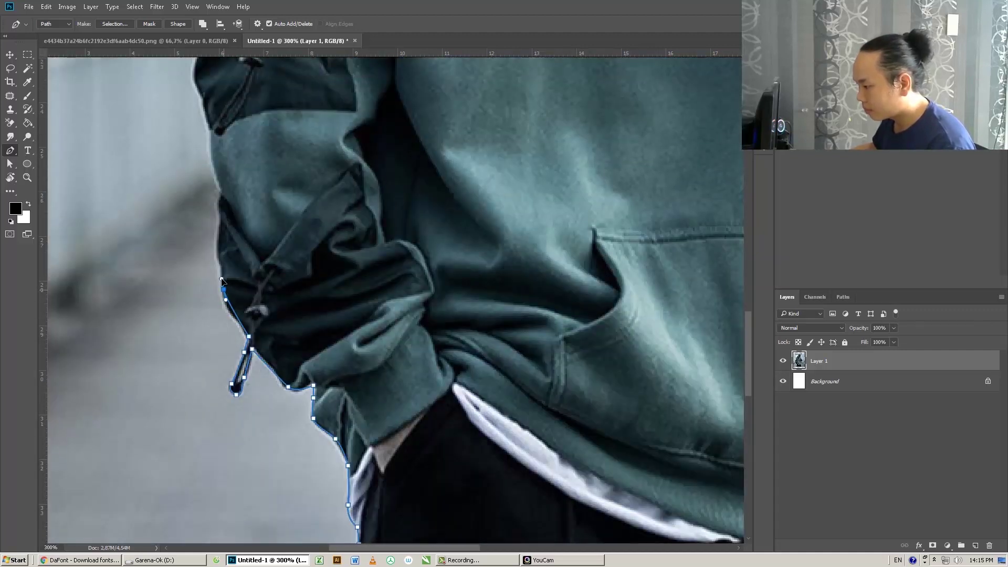
{"action": "scroll", "coordinate": [221, 281], "scroll_direction": "up", "scroll_amount": 15}
{"action": "scroll", "coordinate": [221, 281], "scroll_direction": "right", "scroll_amount": 5}
{"action": "left_click", "coordinate": [302, 219]}
{"action": "left_click_drag", "start_coordinate": [341, 148], "coordinate": [357, 139]}
{"action": "left_click_drag", "start_coordinate": [460, 127], "coordinate": [495, 139]}
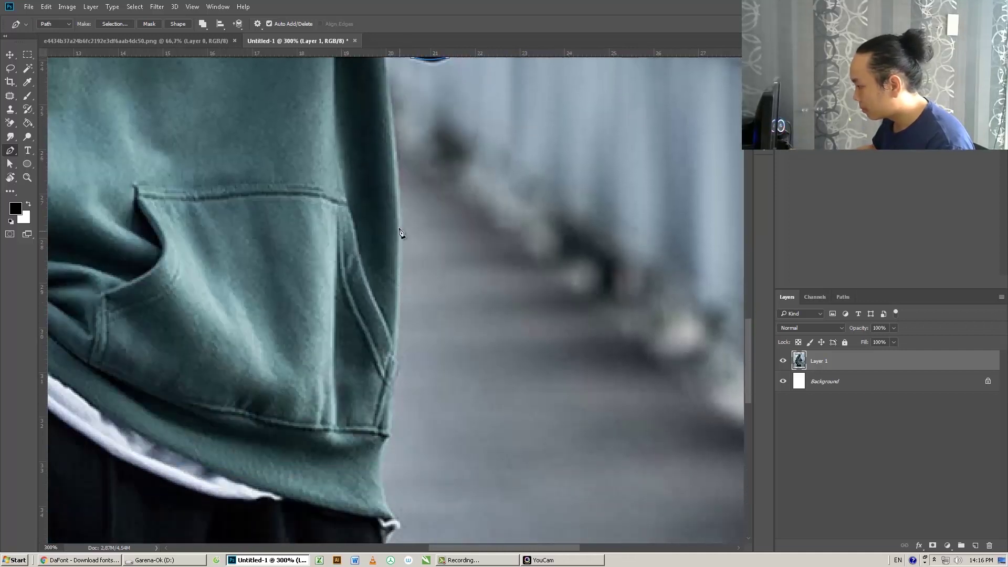
Trace the hoodie's side below the raised arm, following its edge down to the hem corner
{"action": "left_click", "coordinate": [398, 230]}
{"action": "left_click", "coordinate": [387, 430]}
{"action": "left_click_drag", "start_coordinate": [379, 489], "coordinate": [387, 507]}
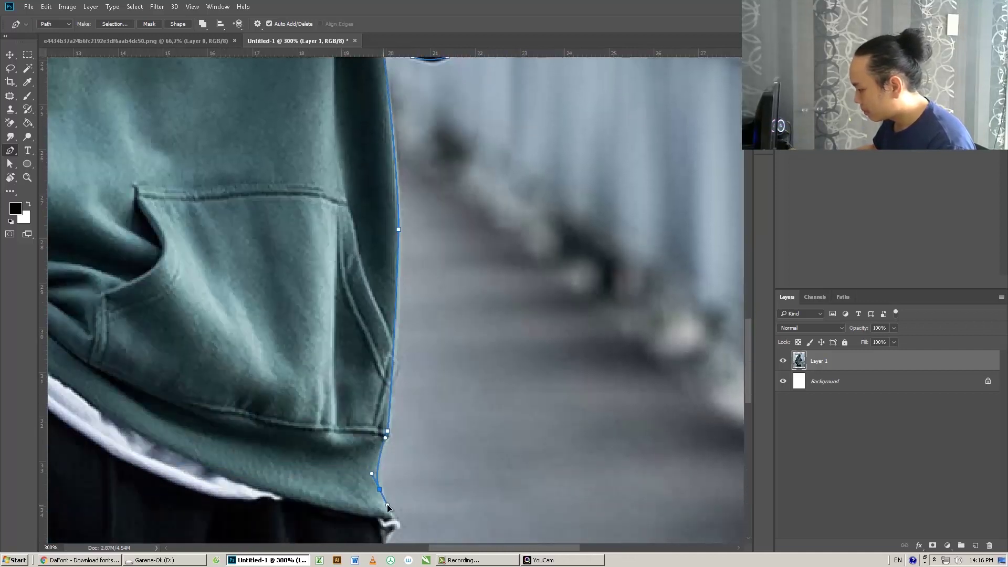
{"action": "scroll", "coordinate": [387, 507], "scroll_direction": "down", "scroll_amount": 10}
{"action": "left_click", "coordinate": [396, 256]}
Trace the other trouser leg down to the photo's lower edge and run the path back along the bottom to the start
{"action": "left_click", "coordinate": [385, 290]}
{"action": "left_click", "coordinate": [392, 326]}
{"action": "left_click", "coordinate": [410, 359]}
{"action": "left_click", "coordinate": [410, 374]}
{"action": "left_click", "coordinate": [424, 422]}
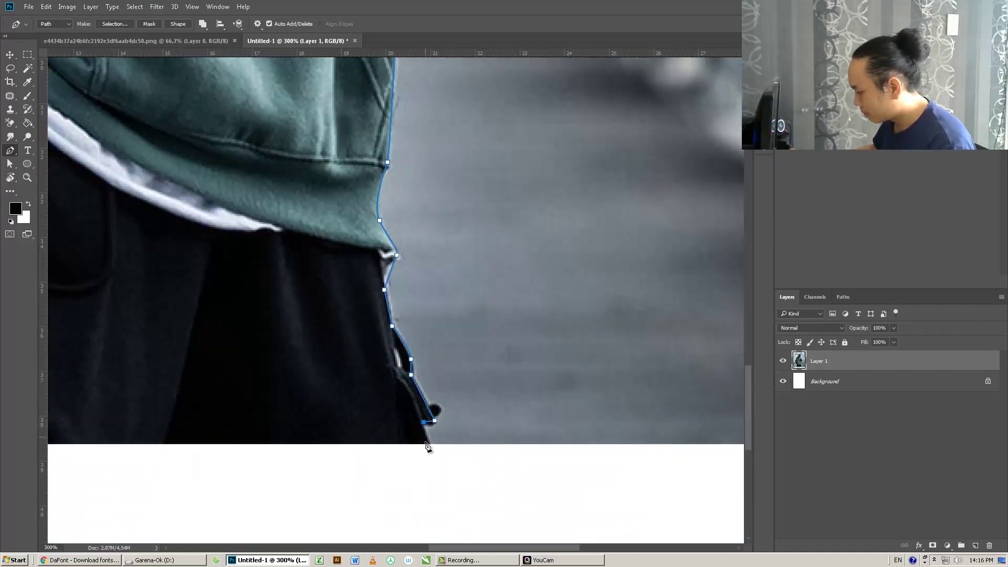
{"action": "left_click", "coordinate": [427, 445]}
{"action": "scroll", "coordinate": [427, 446], "scroll_direction": "left", "scroll_amount": 10}
{"action": "left_click", "coordinate": [338, 446]}
Turn the path into an anti-aliased selection with 0 pixels feather and copy the selected figure to a new layer
{"action": "key", "text": "z"}
{"action": "left_click", "coordinate": [379, 371], "text": "alt"}
{"action": "left_click", "coordinate": [379, 372], "text": "alt"}
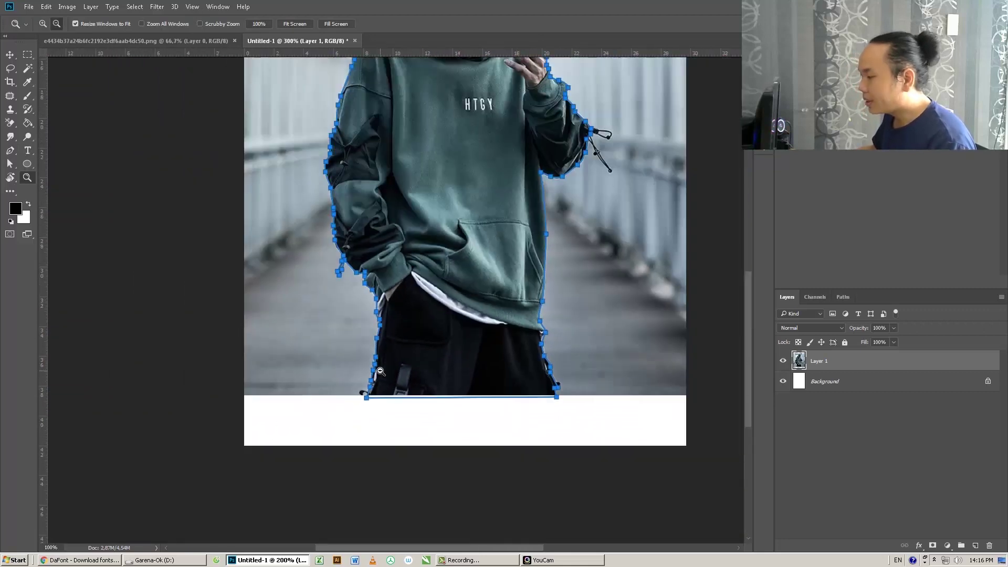
{"action": "left_click", "coordinate": [380, 372], "text": "alt"}
{"action": "key", "text": "p"}
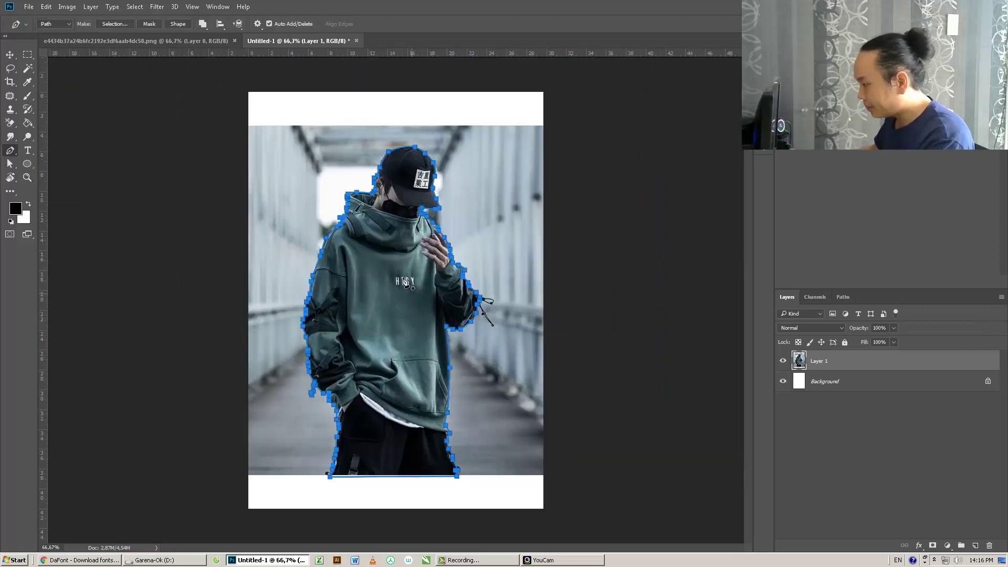
{"action": "right_click", "coordinate": [394, 262]}
{"action": "left_click", "coordinate": [419, 303]}
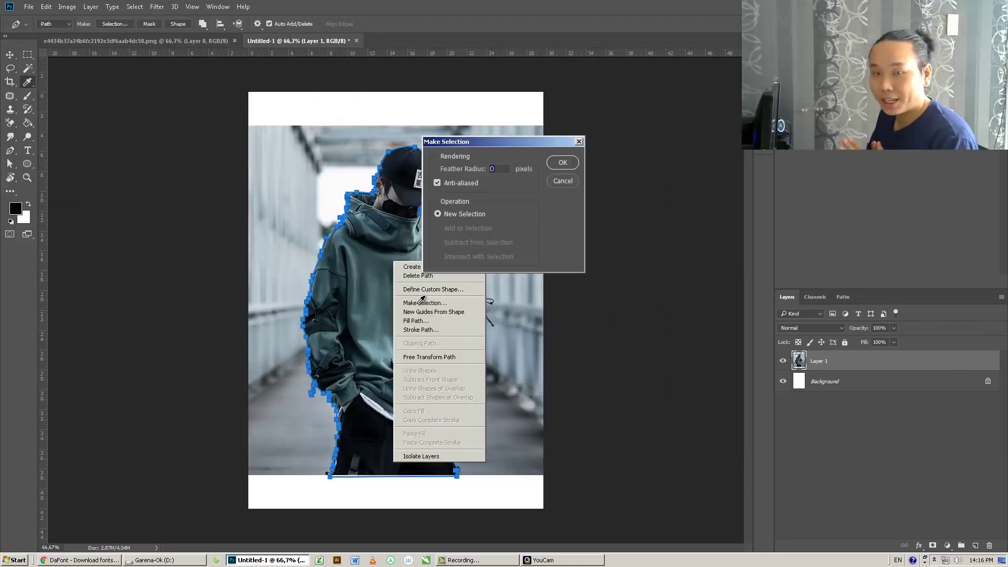
{"action": "left_click", "coordinate": [557, 164]}
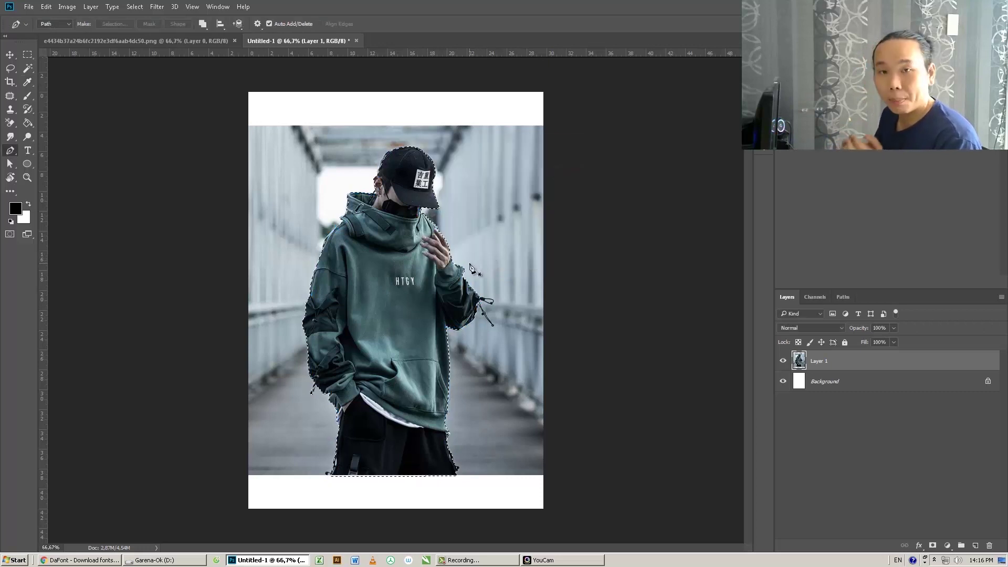
{"action": "key", "text": "ctrl+j"}
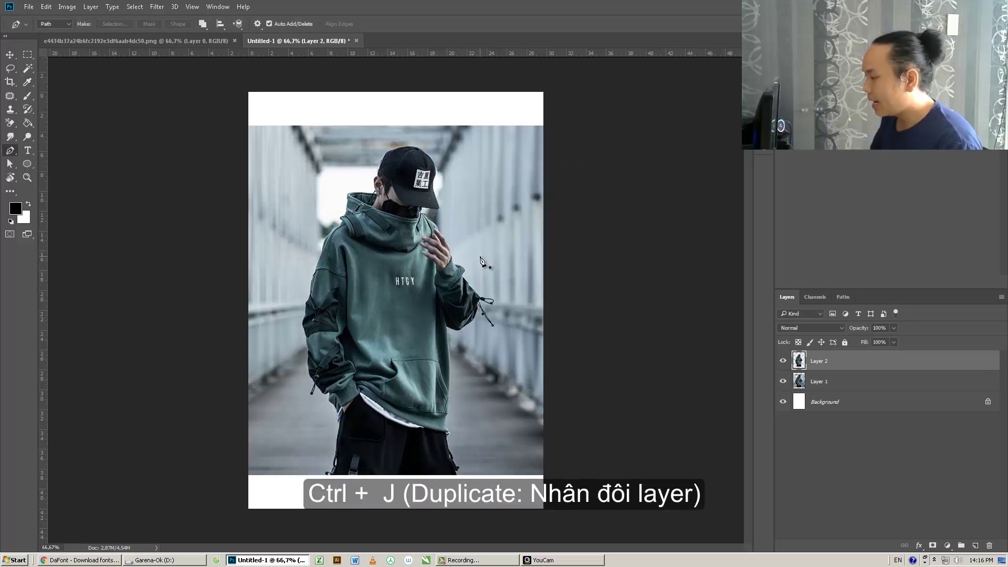
Delete the original photo layer, Layer 1, and select the cut-out figure on Layer 2
{"action": "left_click", "coordinate": [784, 383]}
{"action": "left_click", "coordinate": [784, 384]}
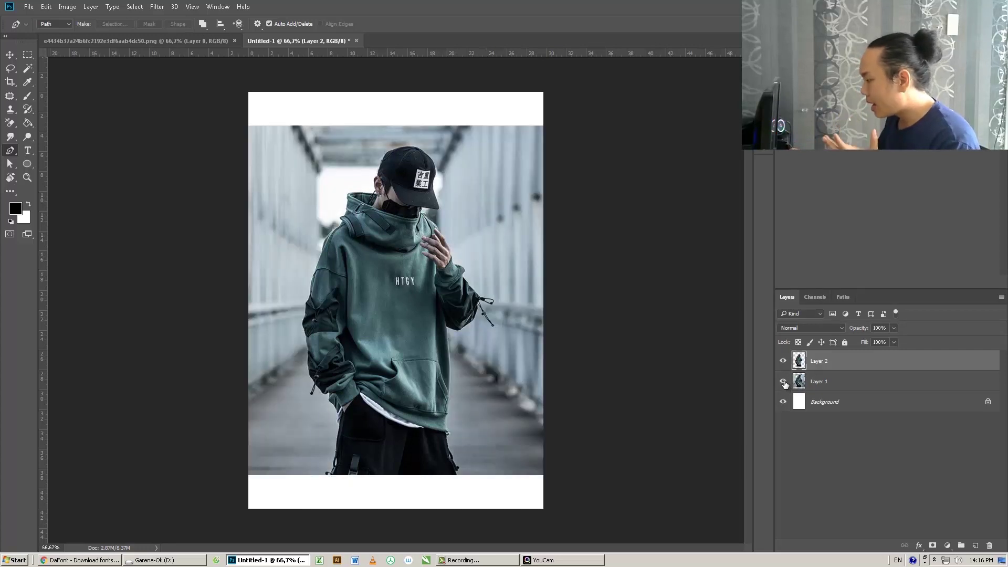
{"action": "left_click", "coordinate": [783, 361]}
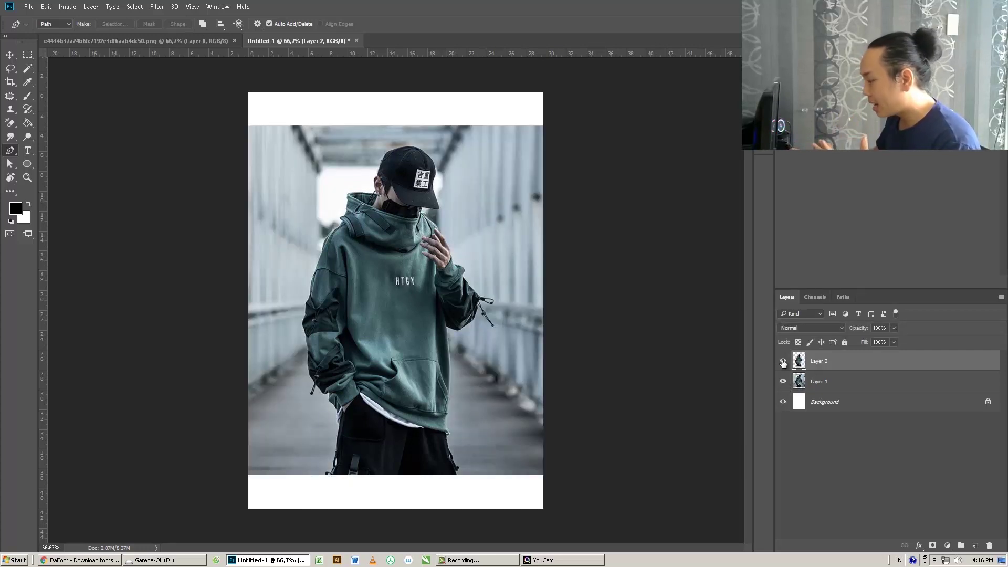
{"action": "left_click_drag", "start_coordinate": [816, 387], "coordinate": [991, 543]}
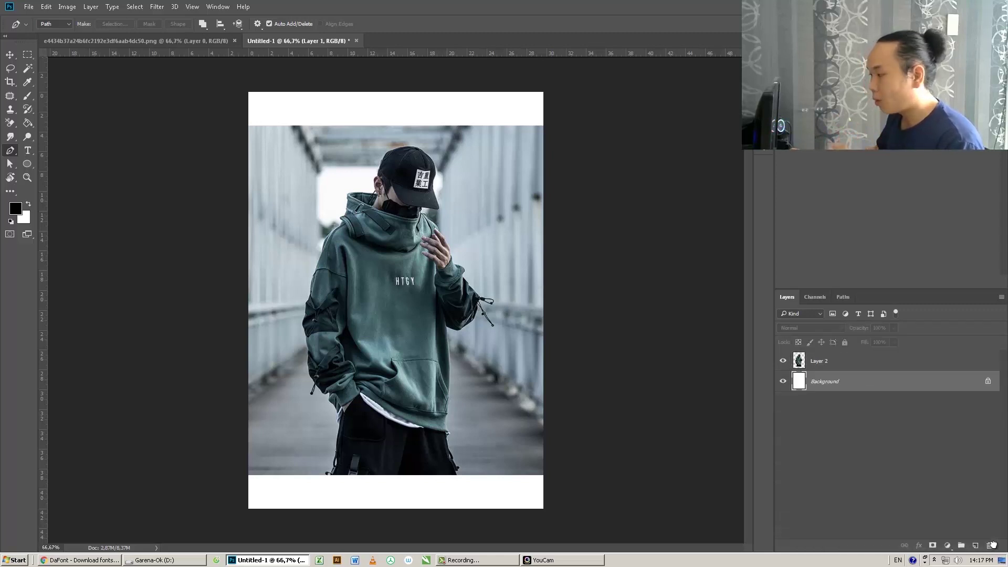
{"action": "left_click", "coordinate": [812, 362]}
Open the Camera Raw filter for the cut-out layer and enlarge its preview around the face mask and collar
{"action": "left_click", "coordinate": [27, 178]}
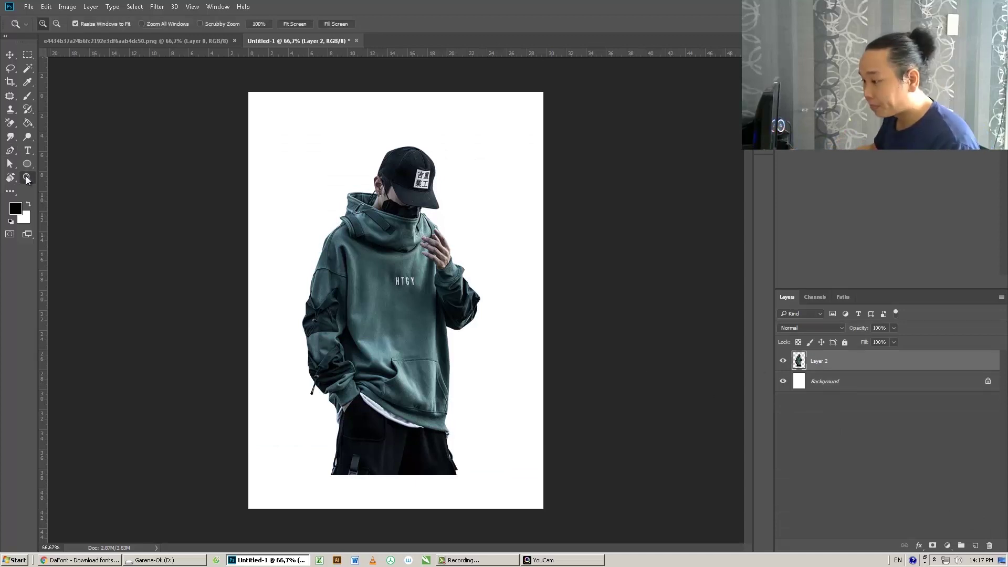
{"action": "left_click", "coordinate": [399, 215]}
{"action": "left_click", "coordinate": [426, 214]}
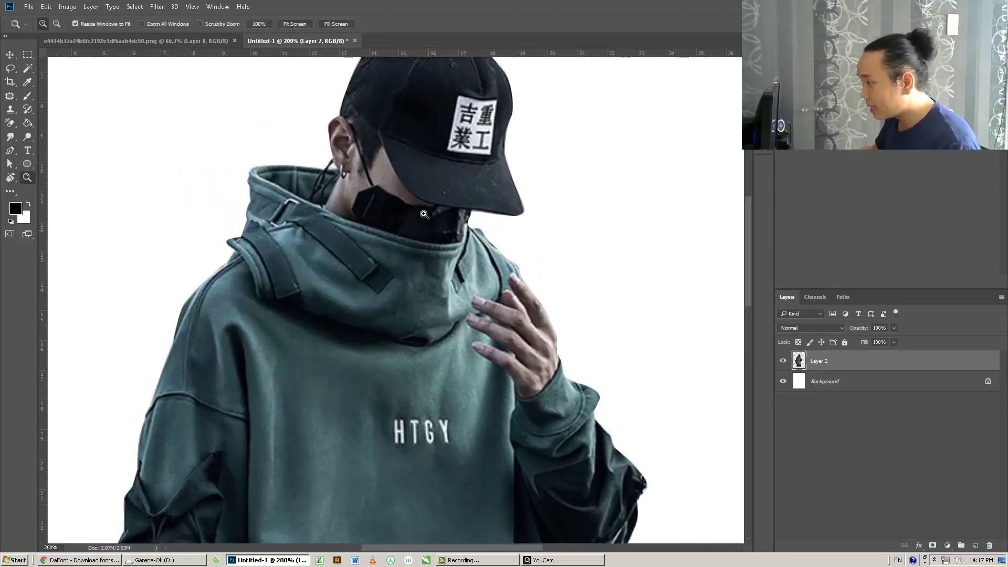
{"action": "left_click", "coordinate": [411, 220]}
{"action": "left_click", "coordinate": [411, 221]}
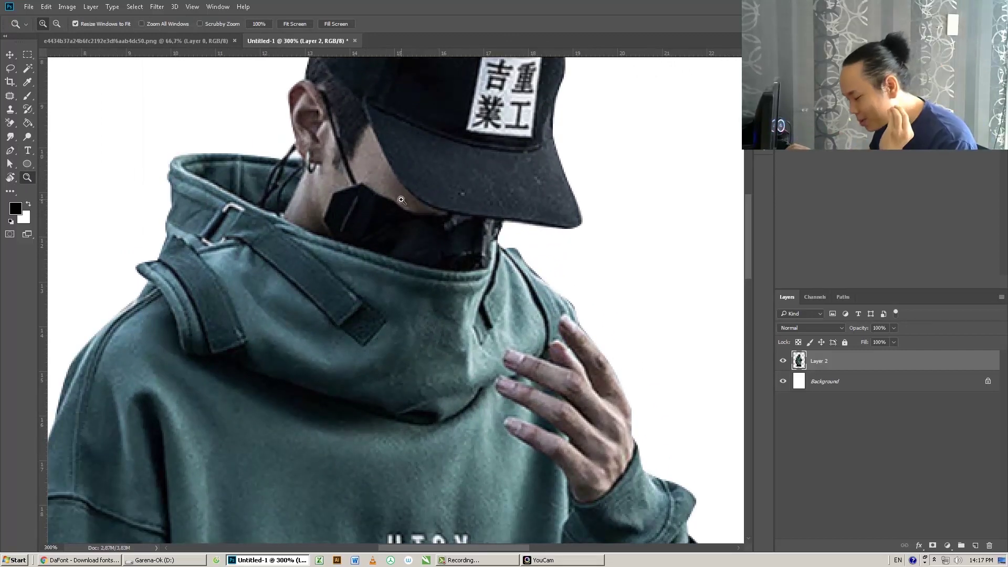
{"action": "left_click", "coordinate": [156, 7]}
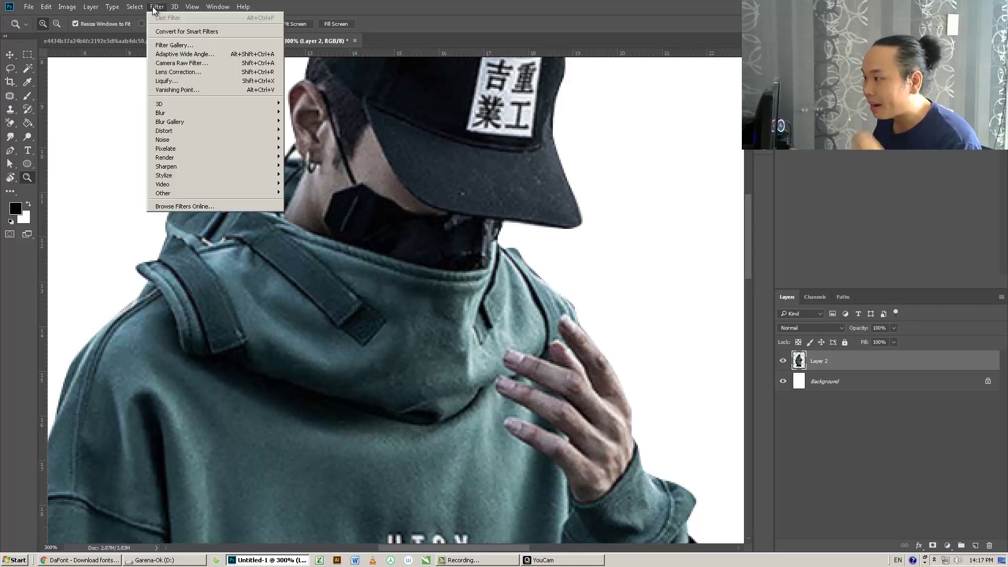
{"action": "left_click", "coordinate": [173, 64]}
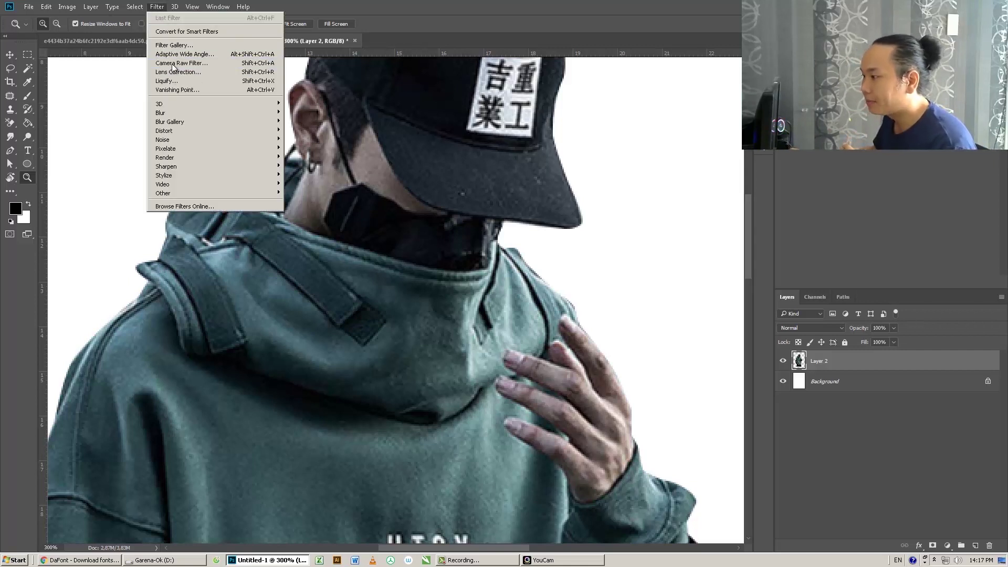
{"action": "left_click", "coordinate": [237, 221]}
{"action": "left_click", "coordinate": [237, 221]}
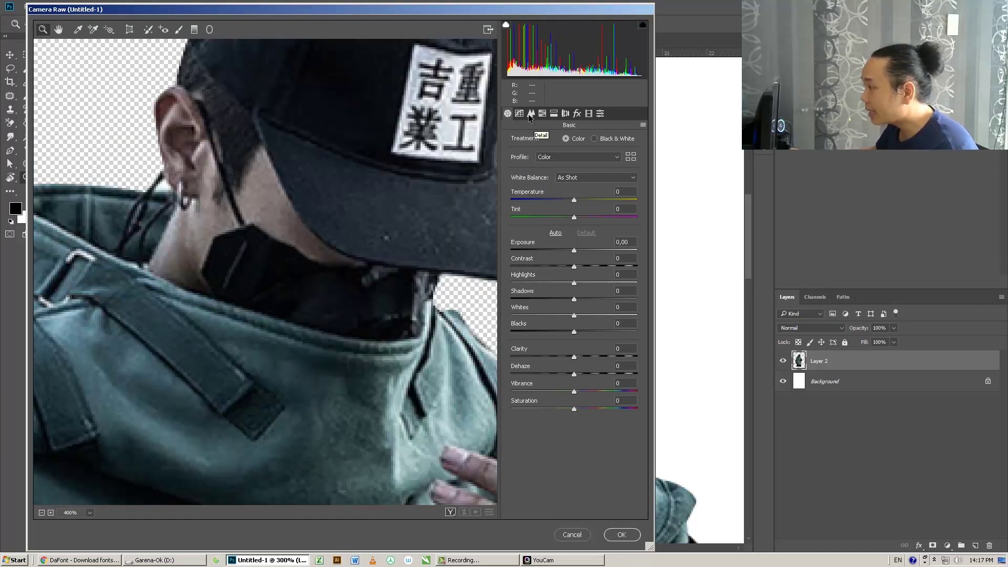
Set luminance noise reduction to 100 and luminance detail to 44 for the figure, check the smoothing, and apply the filter
{"action": "left_click", "coordinate": [531, 114]}
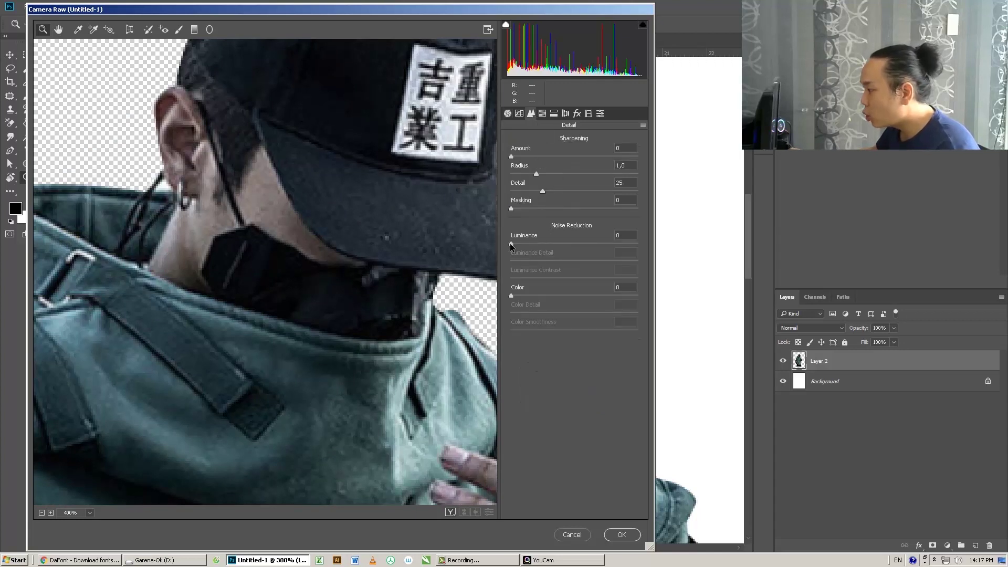
{"action": "left_click_drag", "start_coordinate": [511, 243], "coordinate": [638, 243]}
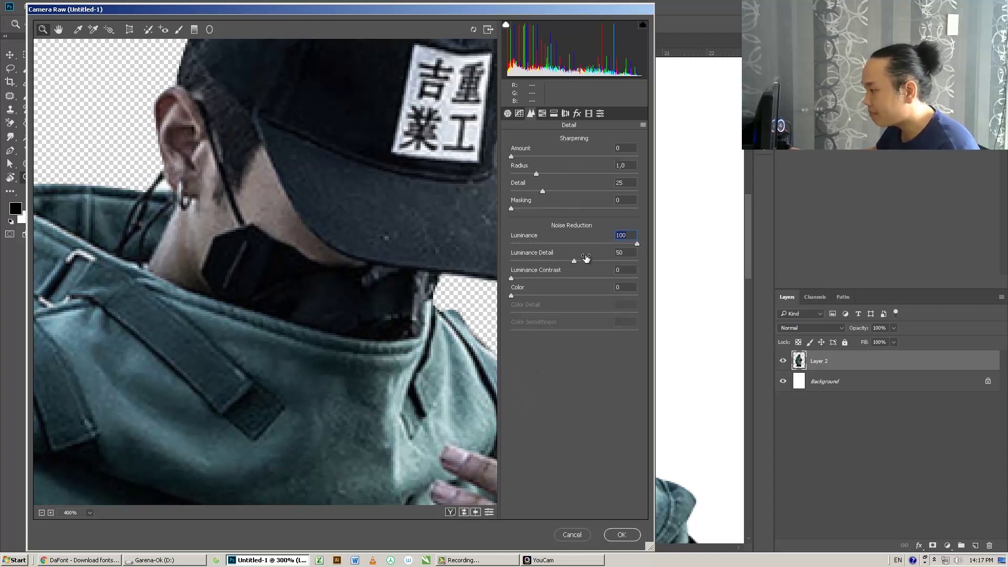
{"action": "left_click_drag", "start_coordinate": [573, 260], "coordinate": [559, 262]}
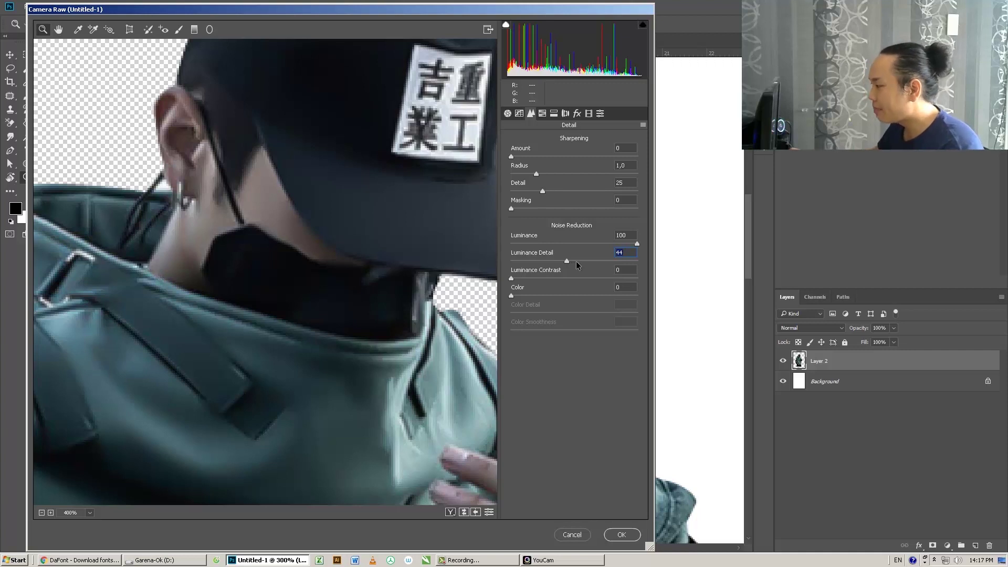
{"action": "scroll", "coordinate": [285, 306], "scroll_direction": "down", "scroll_amount": 5}
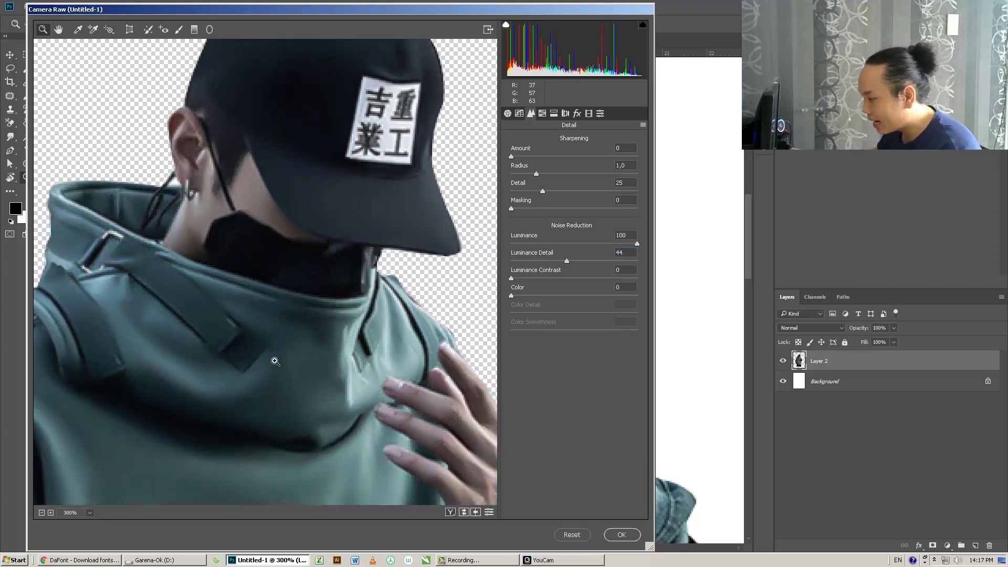
{"action": "scroll", "coordinate": [255, 321], "scroll_direction": "up", "scroll_amount": 5}
{"action": "scroll", "coordinate": [255, 321], "scroll_direction": "down", "scroll_amount": 2}
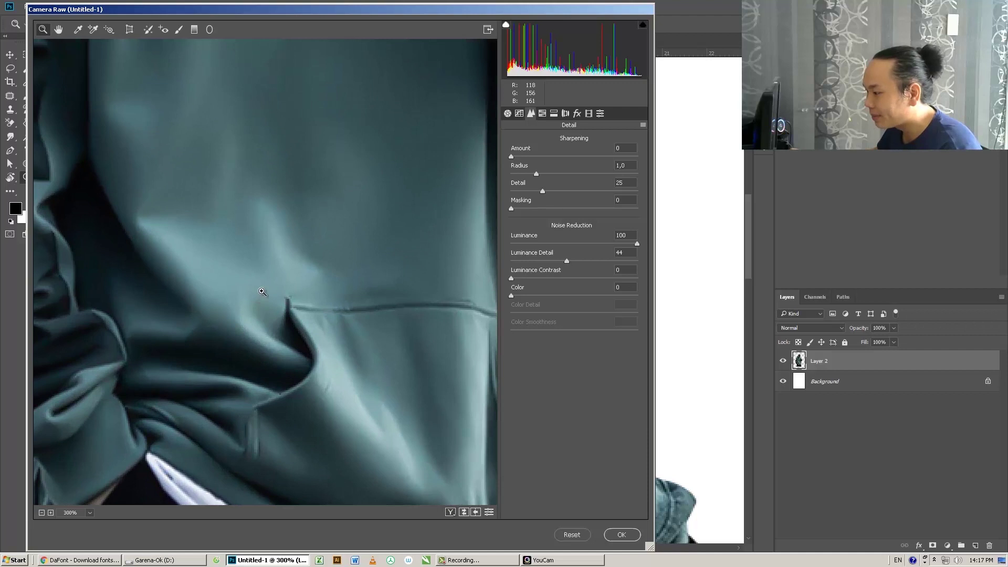
{"action": "left_click", "coordinate": [621, 534]}
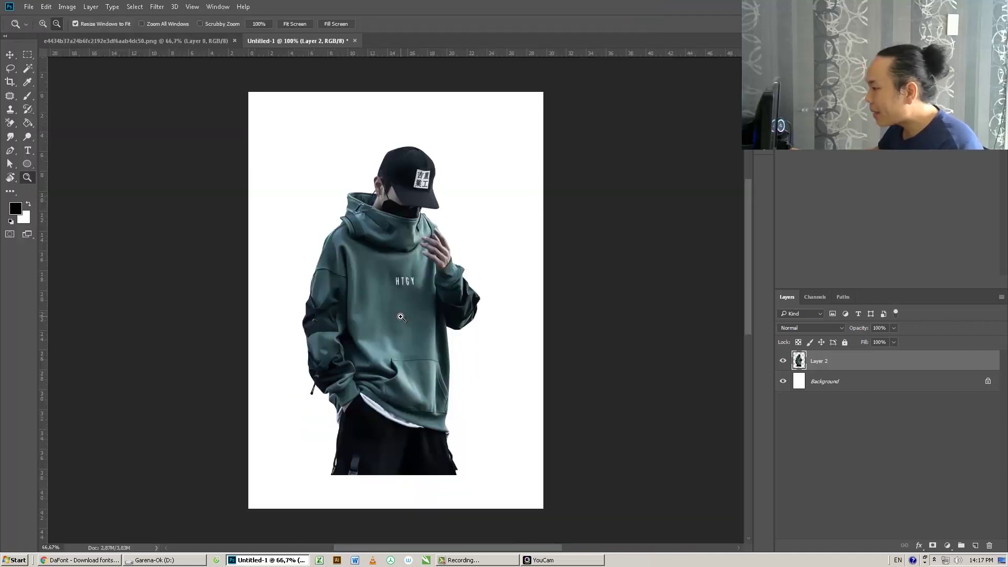
Duplicate the smoothed figure on Layer 2 and keep the copy selected
{"action": "left_click", "coordinate": [465, 290]}
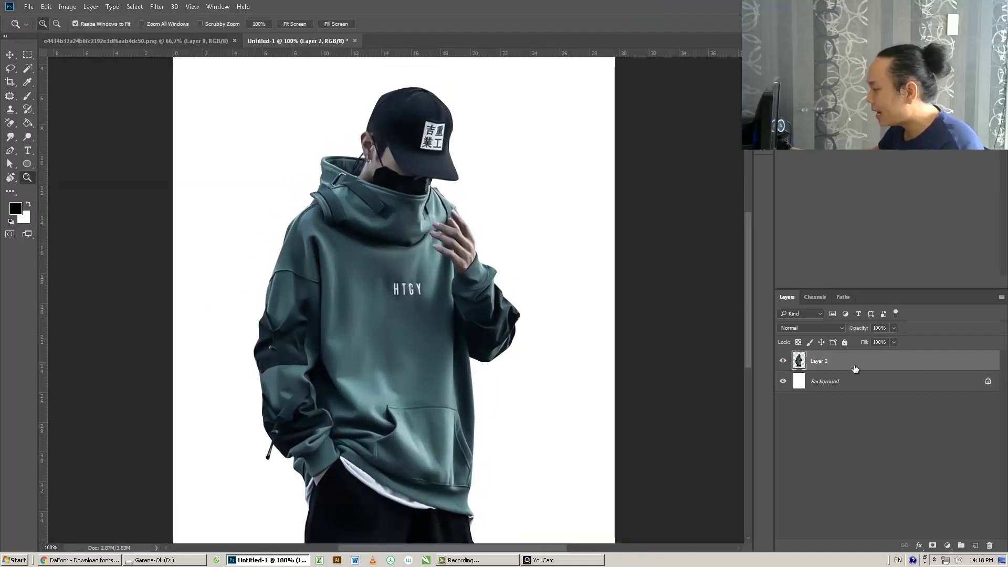
{"action": "key", "text": "ctrl+j"}
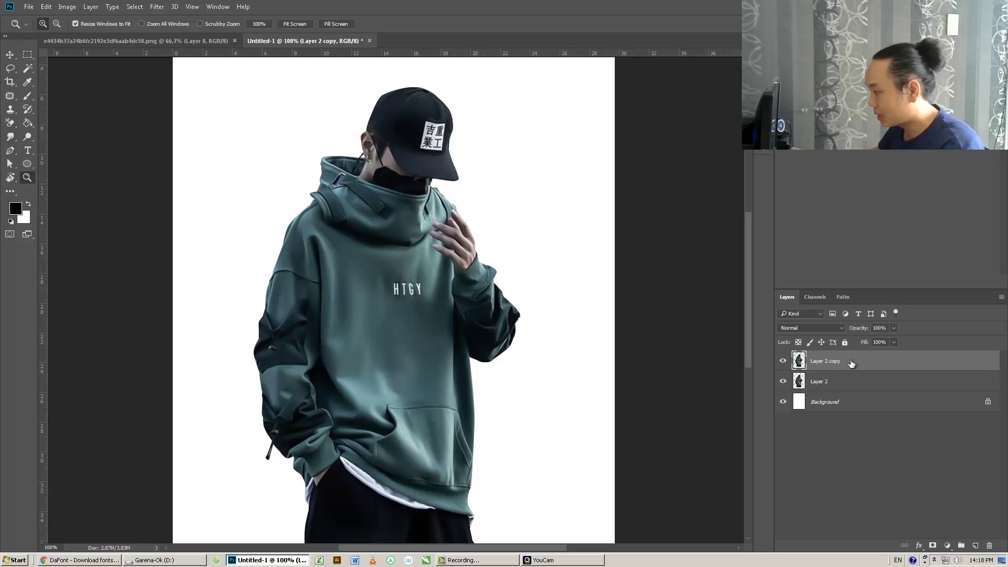
{"action": "left_click", "coordinate": [842, 378]}
{"action": "left_click", "coordinate": [844, 367]}
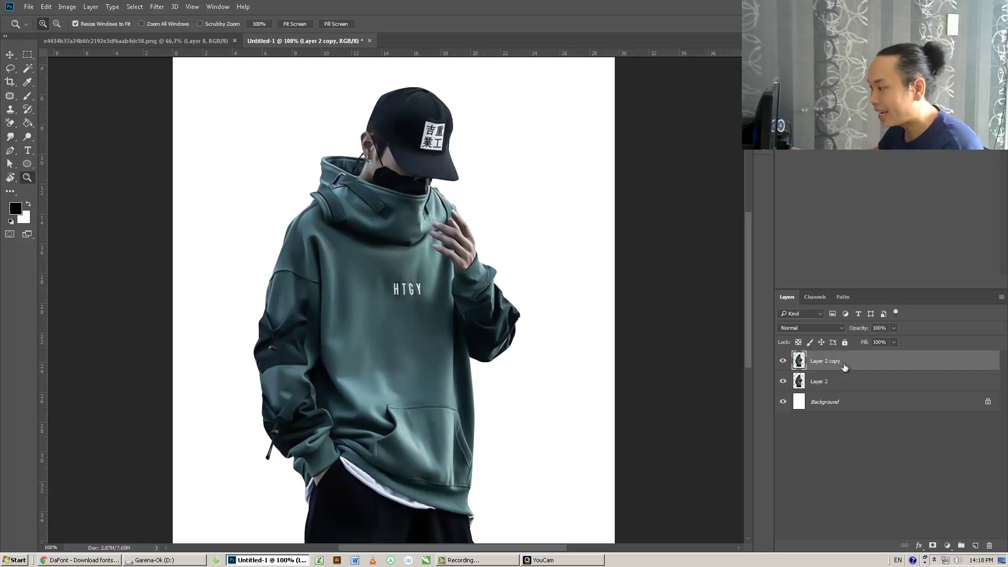
Check that the foreground colour is black (000000) and the background colour is white, leaving both as they are
{"action": "left_click", "coordinate": [14, 210]}
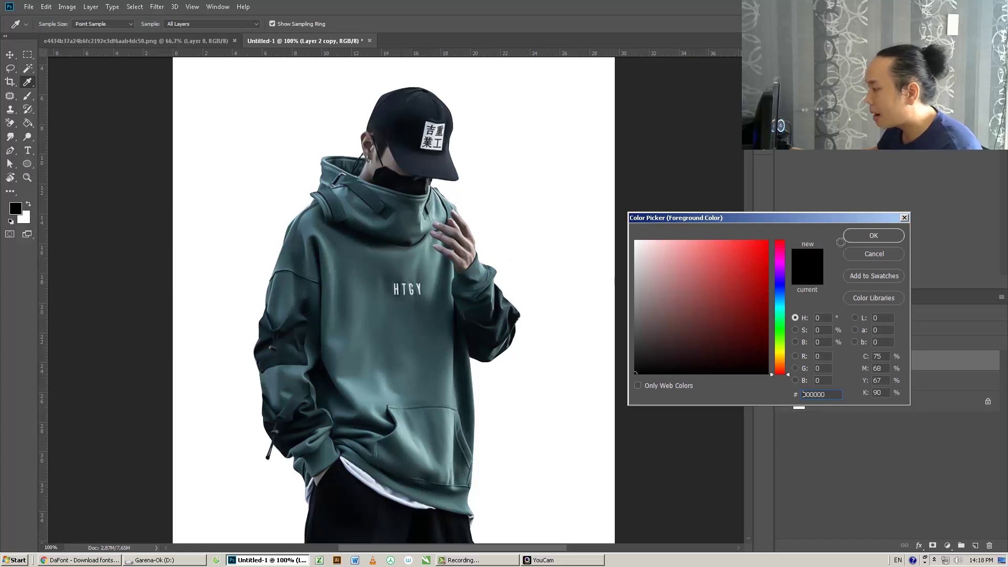
{"action": "left_click", "coordinate": [874, 235]}
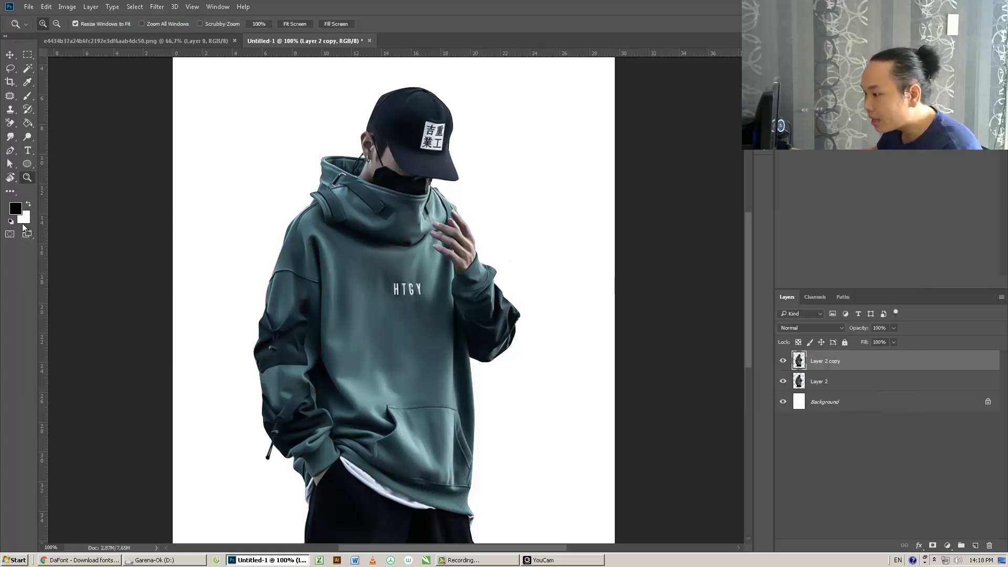
{"action": "left_click", "coordinate": [23, 217]}
{"action": "left_click", "coordinate": [677, 270]}
{"action": "left_click", "coordinate": [609, 235]}
{"action": "key", "text": "Return"}
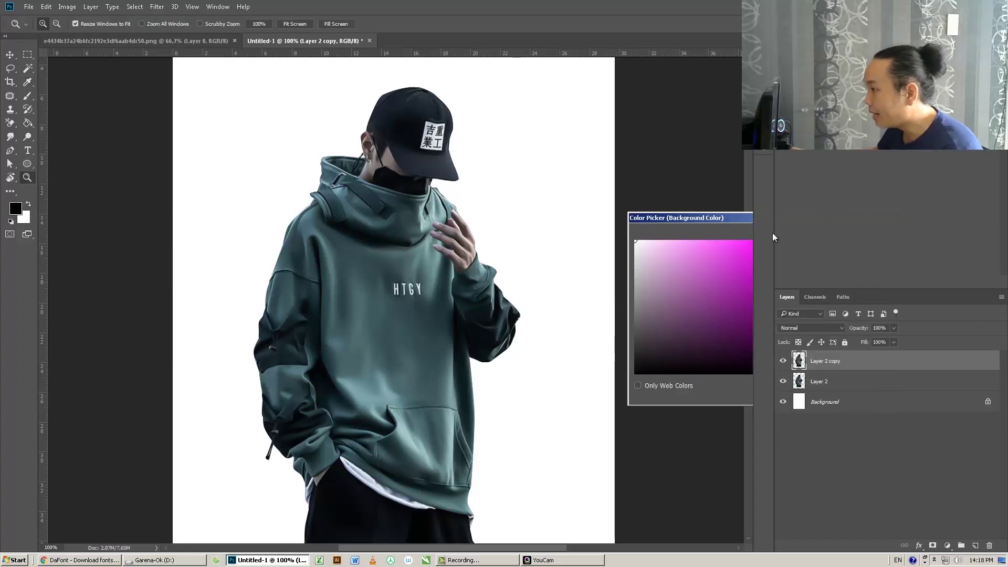
Open the Filter Gallery for the Layer 2 copy and choose the Halftone Pattern sketch filter
{"action": "left_click", "coordinate": [154, 5]}
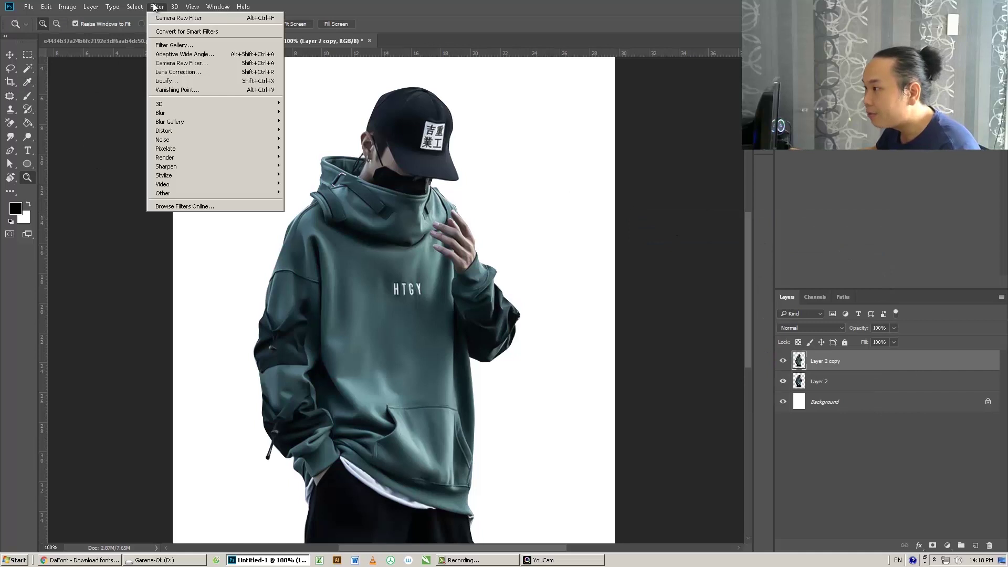
{"action": "left_click", "coordinate": [165, 45]}
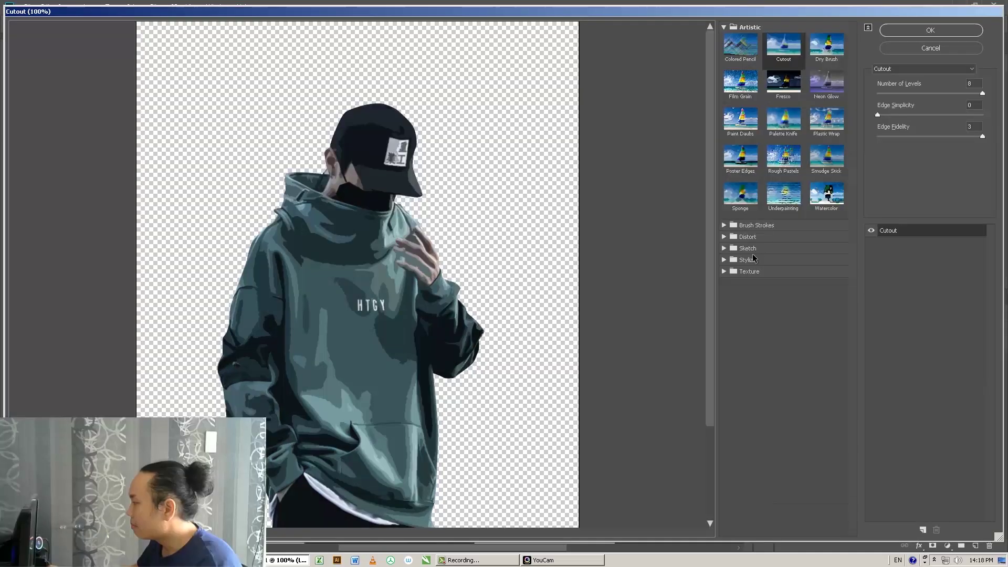
{"action": "left_click", "coordinate": [744, 249]}
{"action": "left_click", "coordinate": [747, 344]}
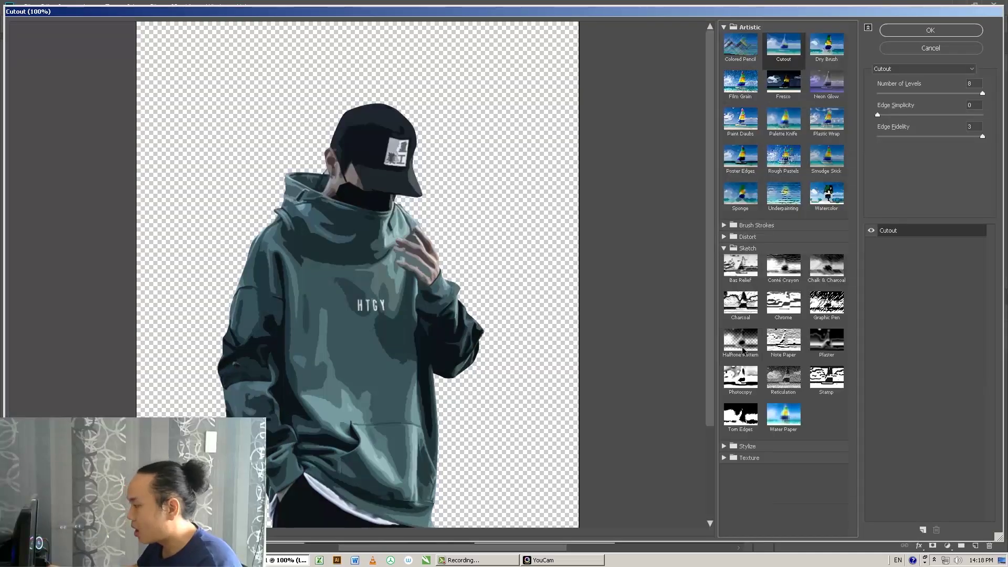
{"action": "left_click_drag", "start_coordinate": [425, 326], "coordinate": [413, 286]}
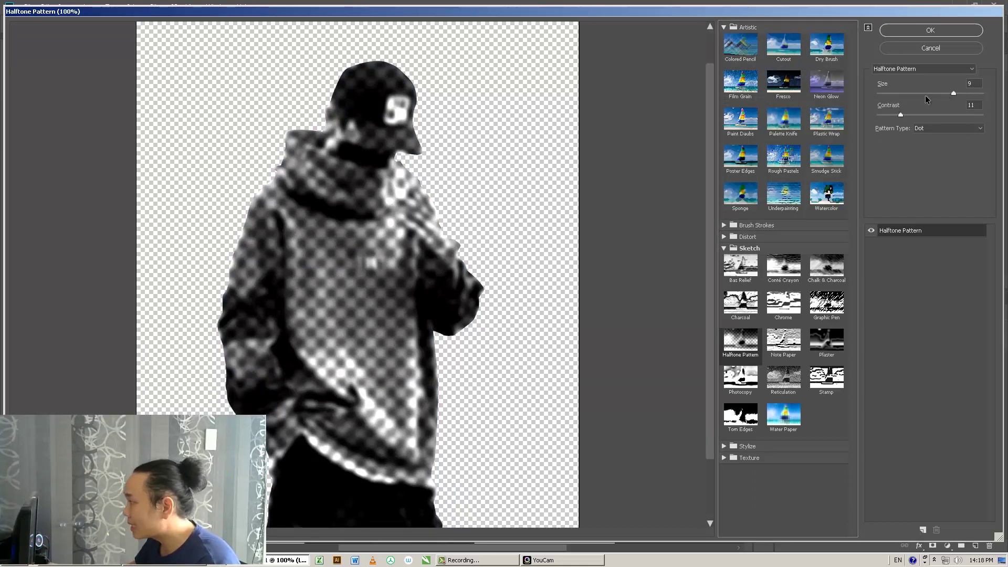
Set the halftone dot pattern to size 1 and contrast 50, and inspect the dots on the hoodie
{"action": "left_click_drag", "start_coordinate": [915, 93], "coordinate": [926, 113]}
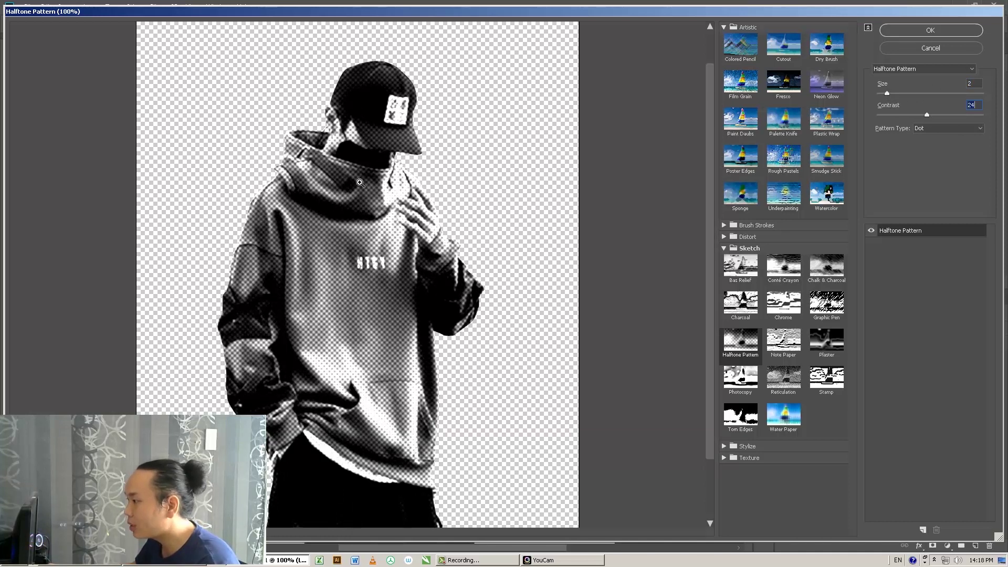
{"action": "left_click", "coordinate": [360, 183], "text": "ctrl"}
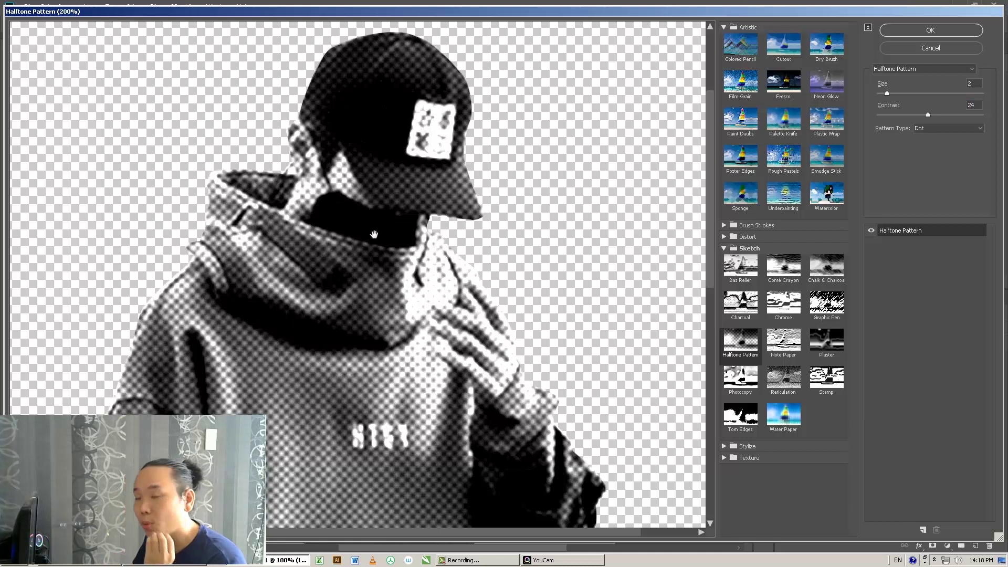
{"action": "left_click_drag", "start_coordinate": [928, 114], "coordinate": [982, 115]}
{"action": "left_click", "coordinate": [885, 94]}
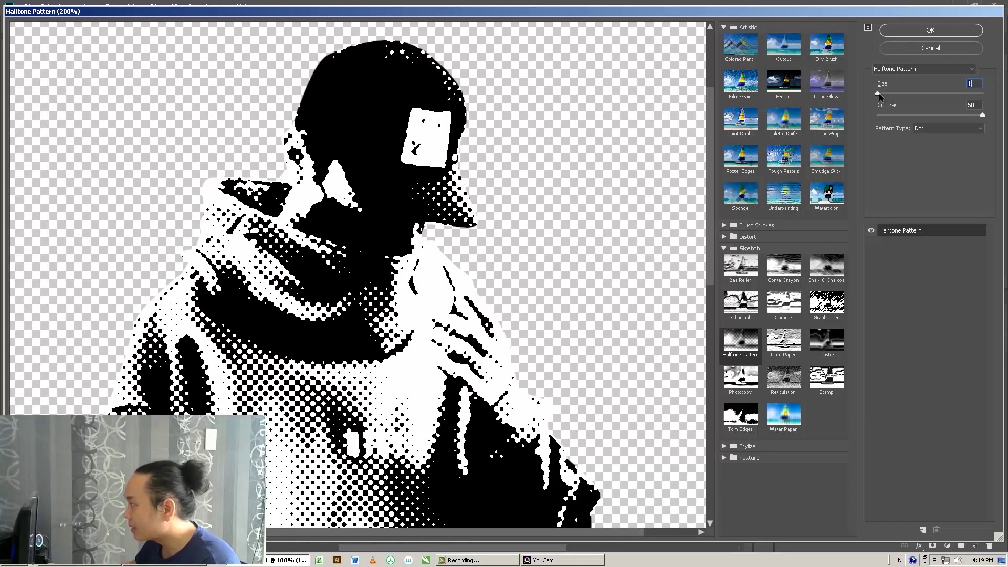
{"action": "scroll", "coordinate": [316, 353], "scroll_direction": "down", "scroll_amount": 2}
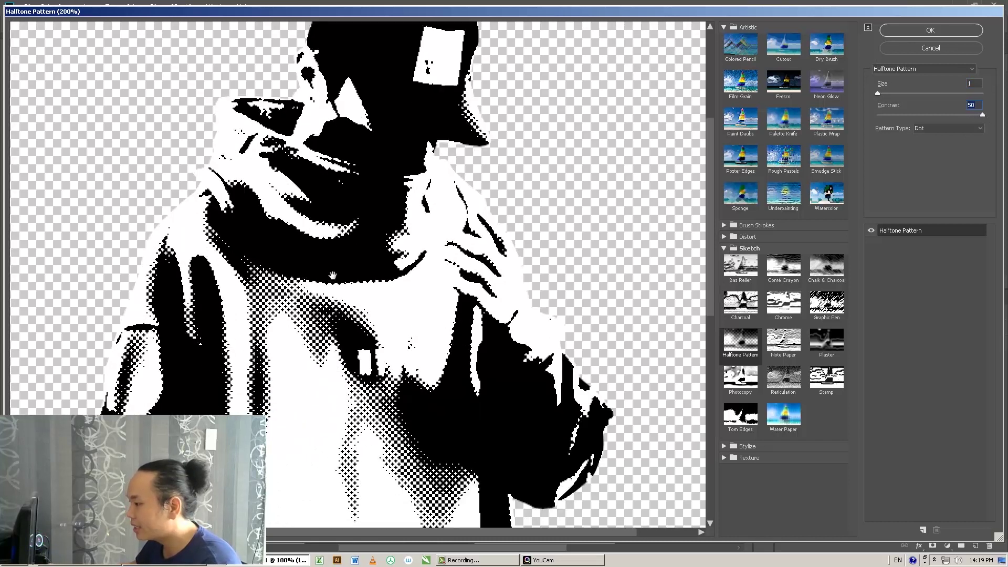
{"action": "key", "text": "ctrl+minus"}
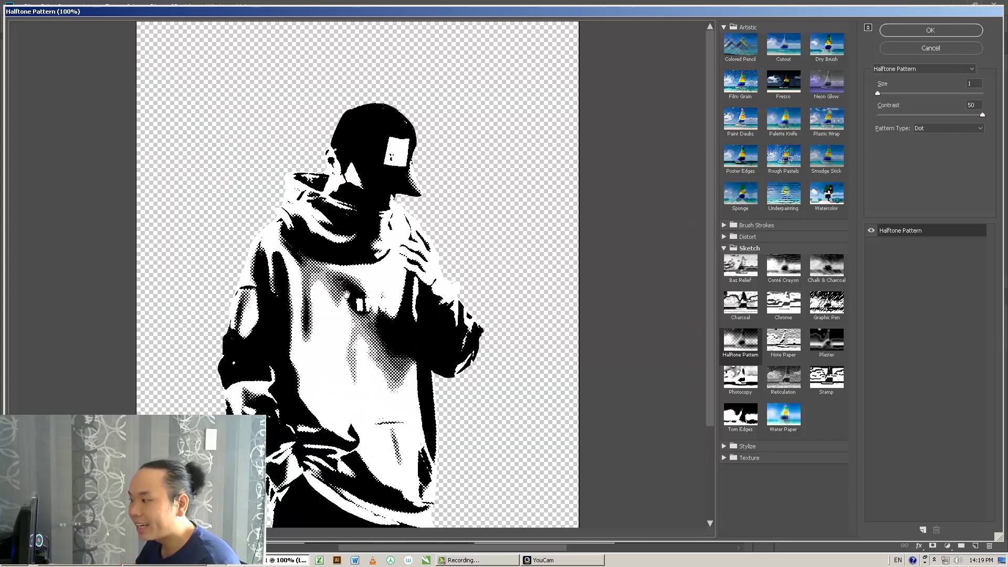
Try the Photocopy sketch filter on the figure with Detail 19 and Darkness 23
{"action": "left_click", "coordinate": [741, 378]}
{"action": "left_click_drag", "start_coordinate": [325, 358], "coordinate": [312, 267]}
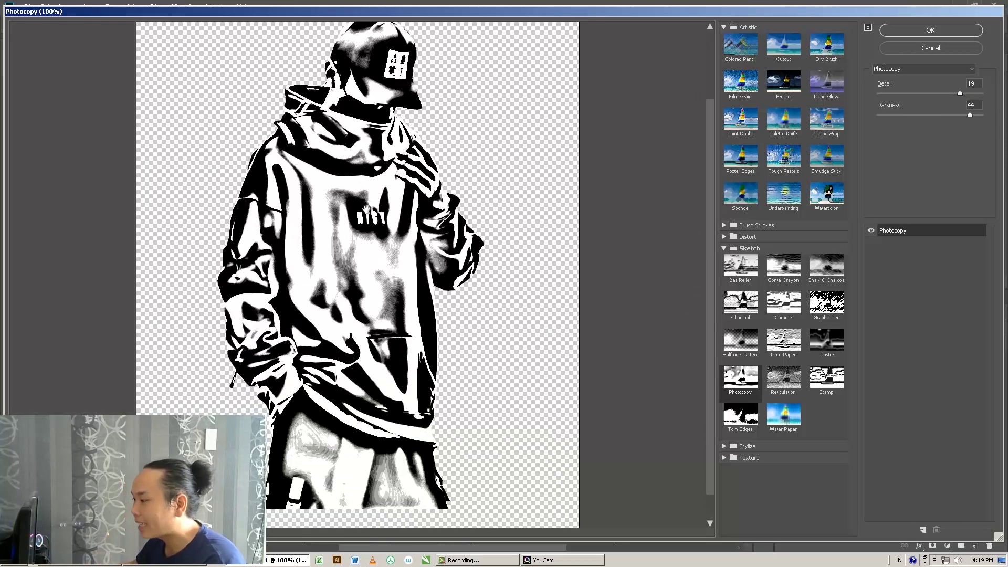
{"action": "left_click_drag", "start_coordinate": [970, 115], "coordinate": [925, 115]}
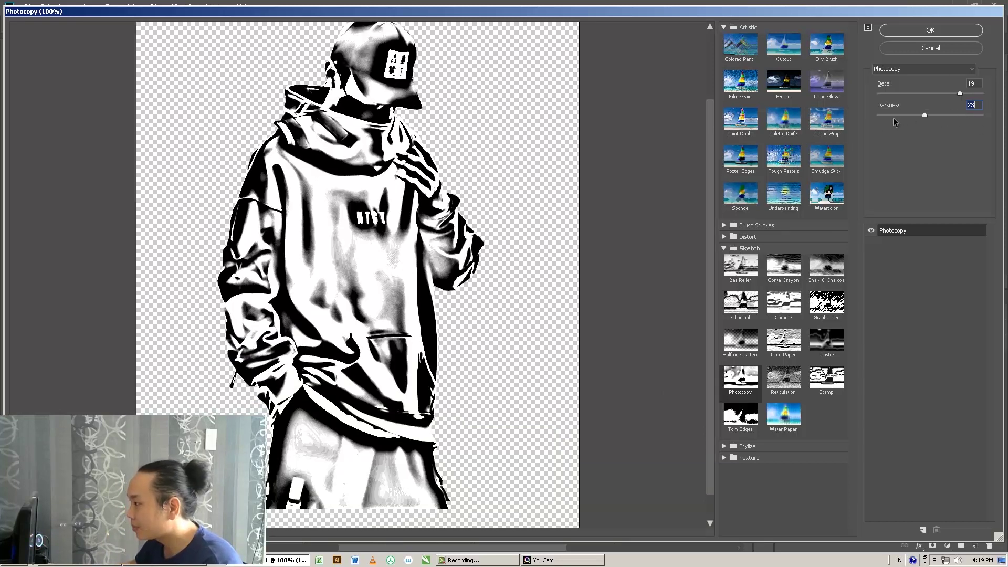
Try the Stamp sketch filter with several Light/Dark Balance values down to 5 and Smoothness 7
{"action": "left_click", "coordinate": [819, 390]}
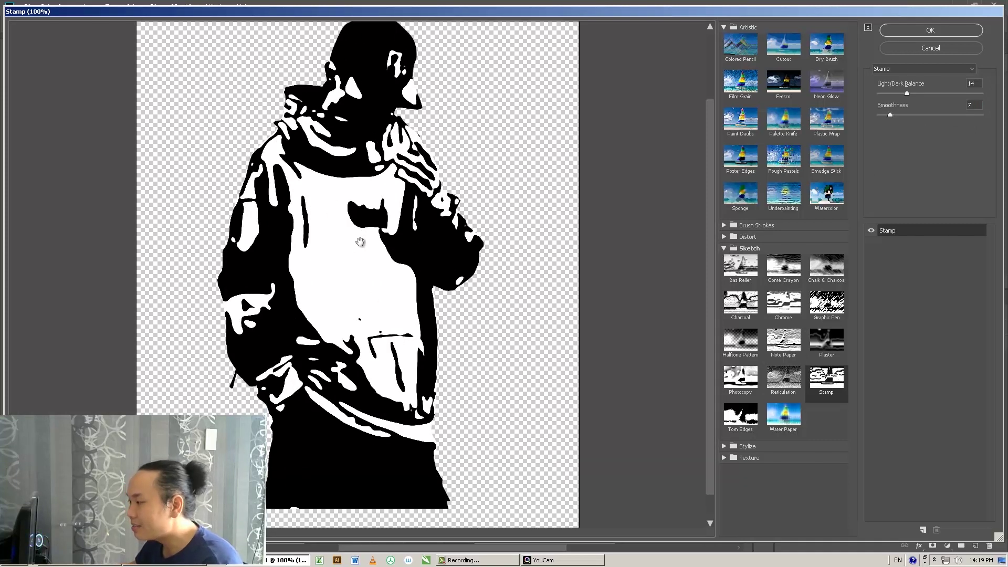
{"action": "left_click_drag", "start_coordinate": [909, 98], "coordinate": [945, 94]}
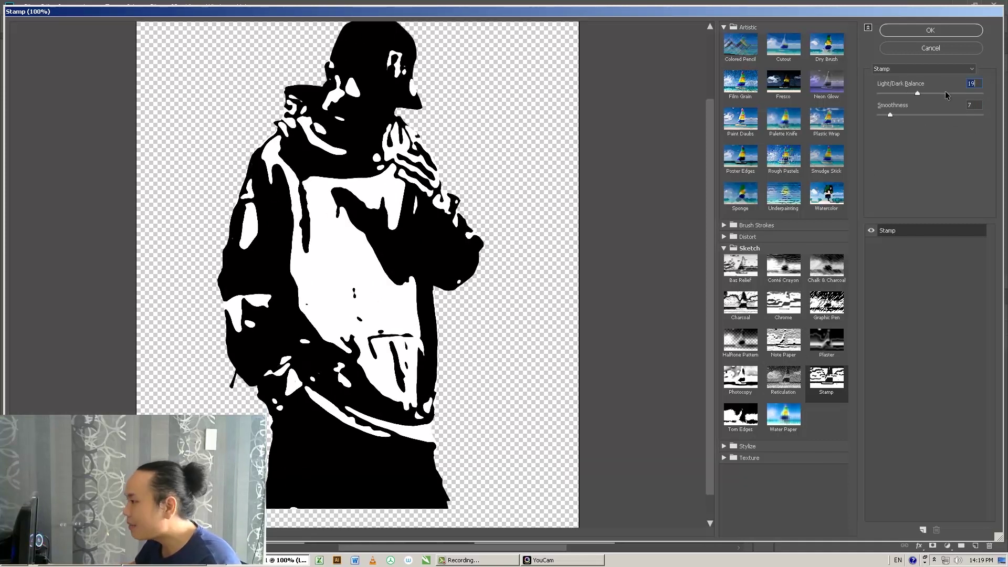
{"action": "left_click", "coordinate": [882, 97]}
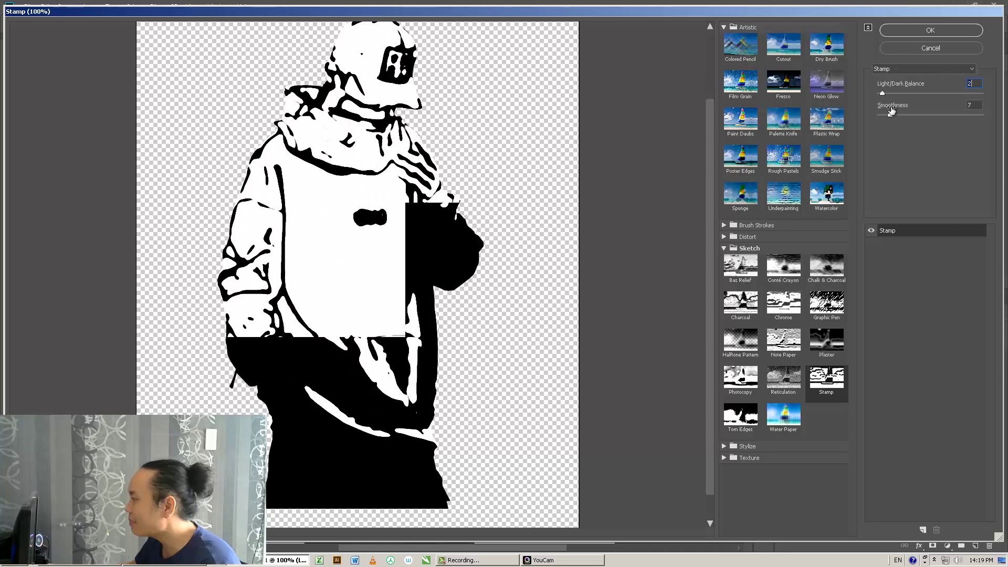
{"action": "left_click", "coordinate": [888, 97]}
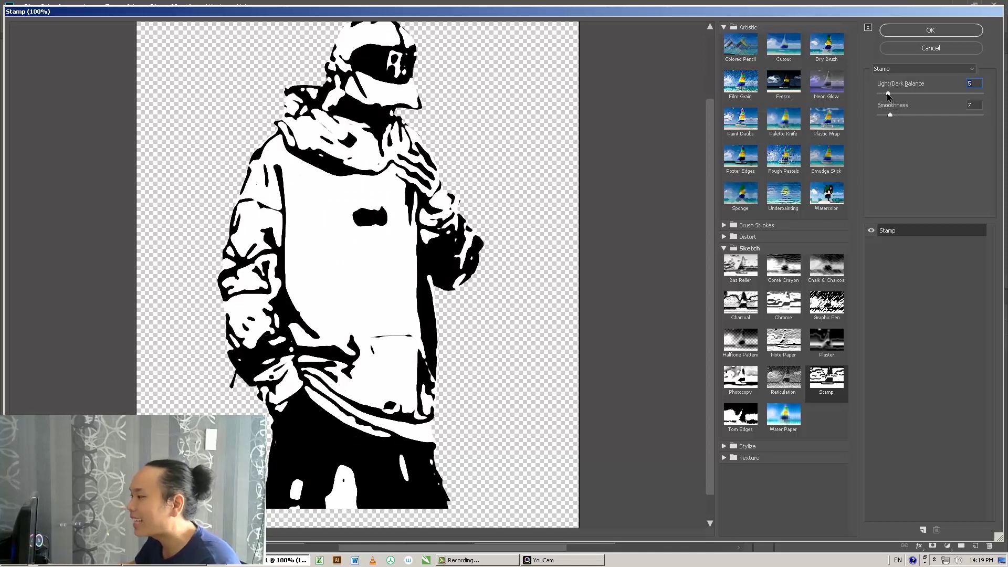
Return to the Halftone Pattern filter with size 1, contrast 50 and dot pattern, and apply it to the copy
{"action": "left_click", "coordinate": [738, 348]}
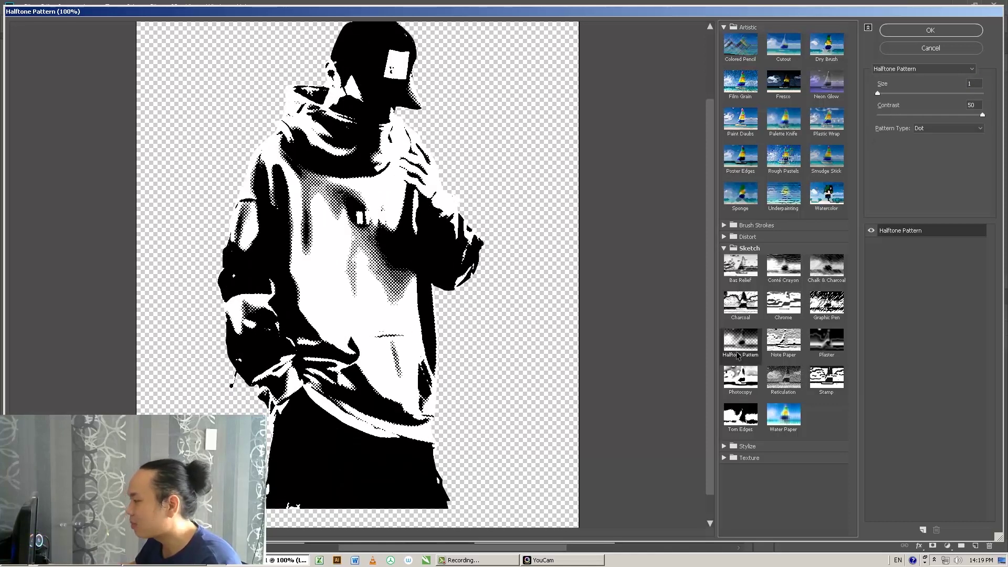
{"action": "left_click_drag", "start_coordinate": [337, 208], "coordinate": [338, 225]}
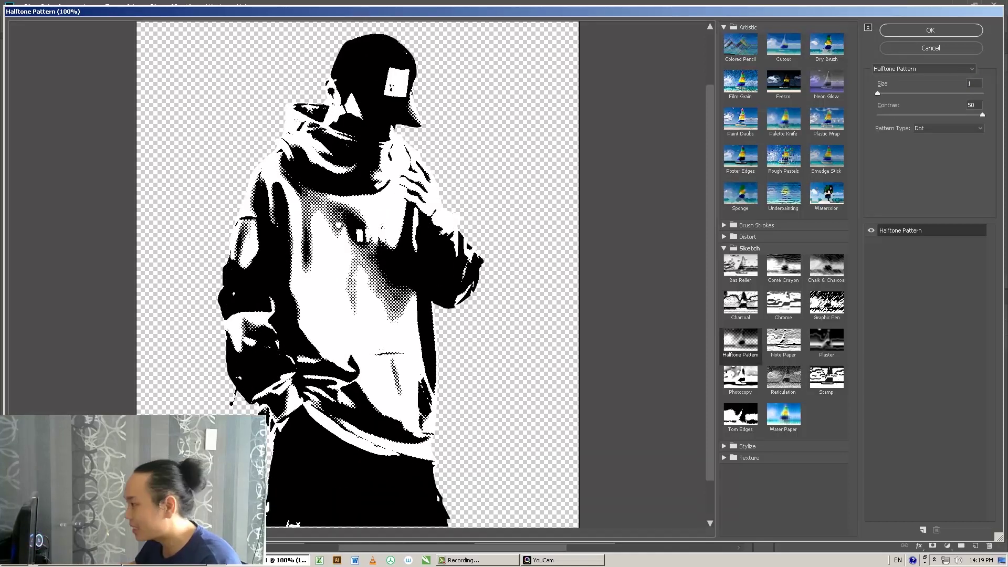
{"action": "left_click", "coordinate": [926, 32]}
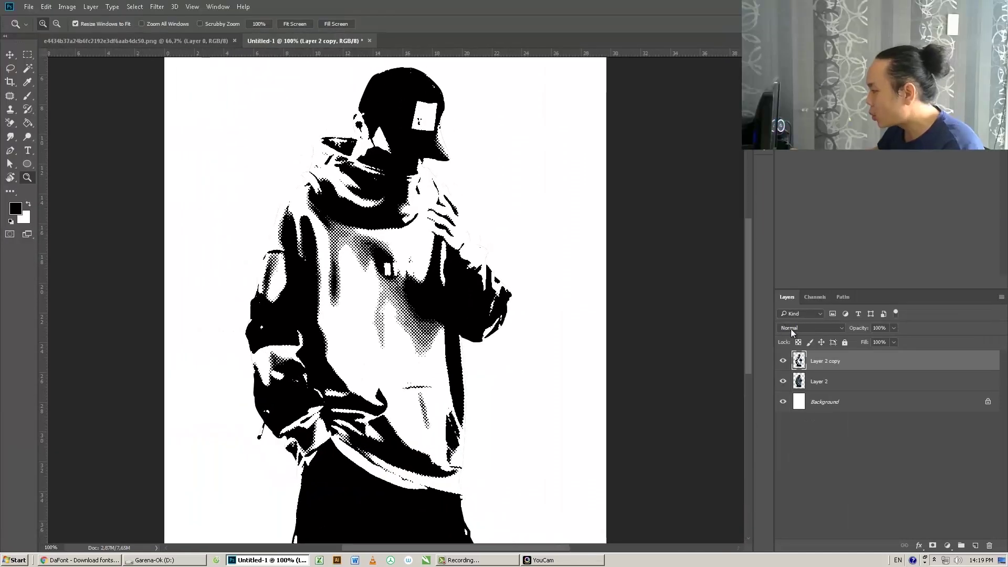
Set the blend mode of the halftone layer, Layer 2 copy, to Multiply
{"action": "left_click", "coordinate": [792, 331]}
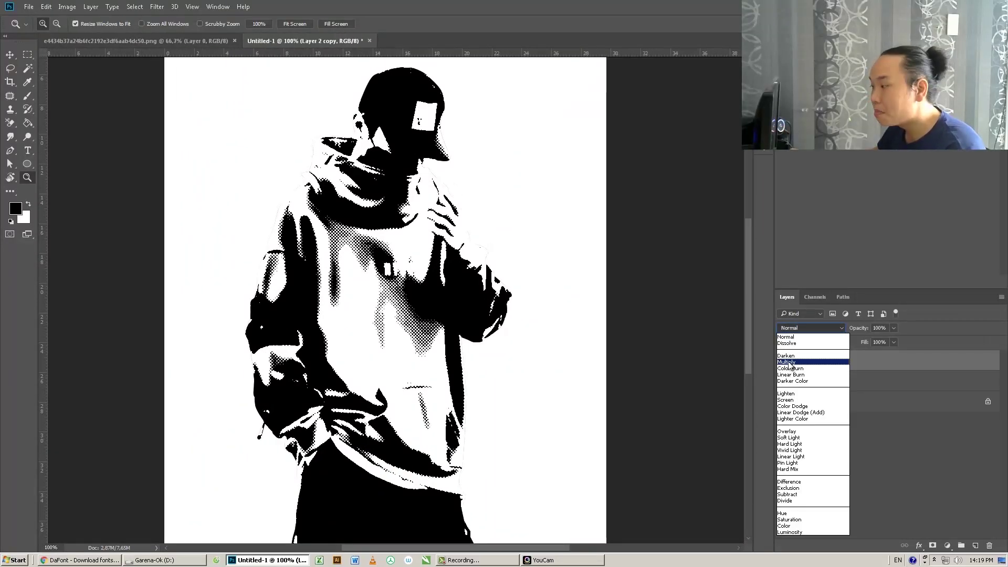
{"action": "left_click", "coordinate": [786, 338]}
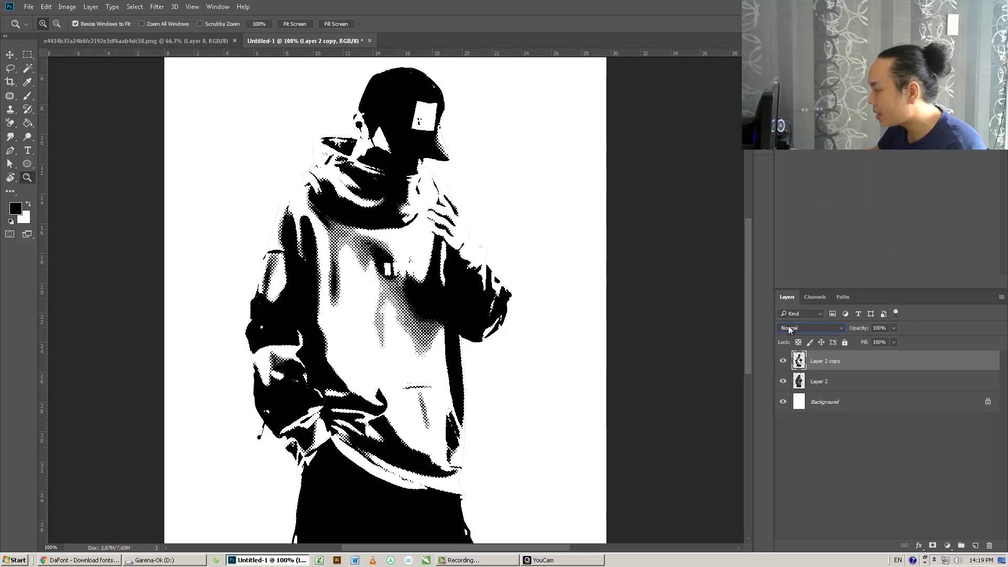
{"action": "left_click", "coordinate": [789, 330]}
{"action": "left_click", "coordinate": [794, 361]}
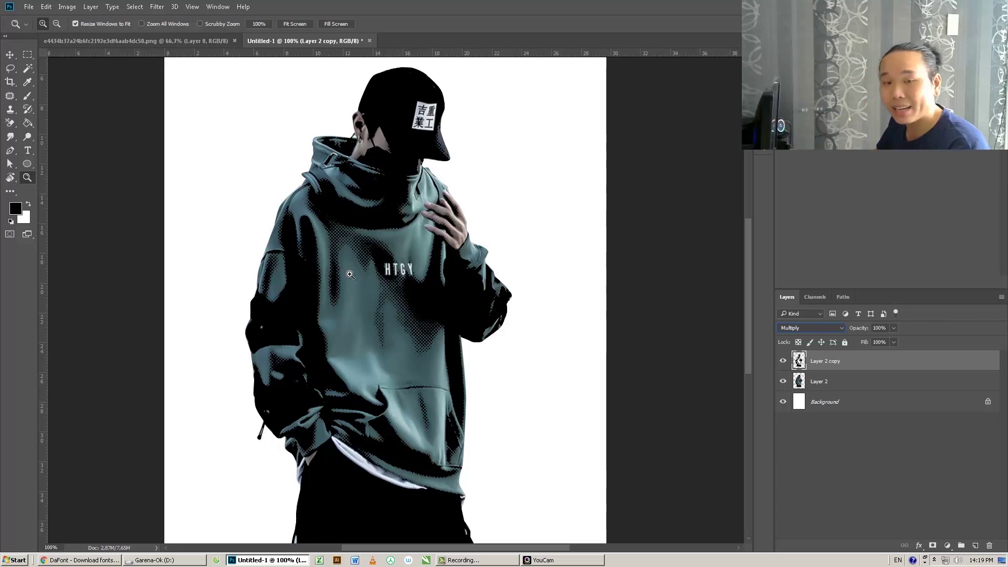
Apply the Cutout filter to Layer 2 with Number of Levels 8, Edge Simplicity 0 and Edge Fidelity 3
{"action": "left_click", "coordinate": [835, 383]}
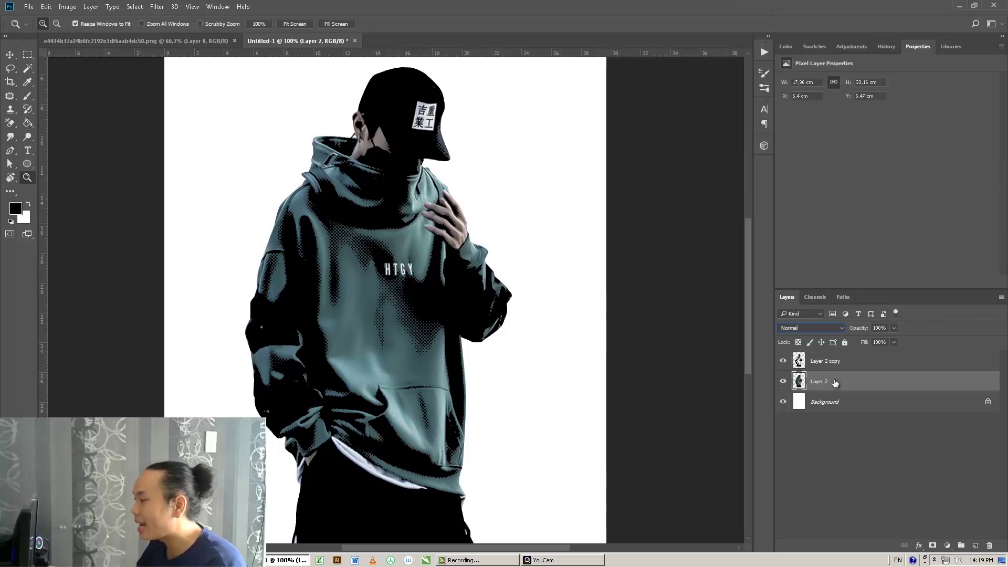
{"action": "left_click", "coordinate": [158, 8]}
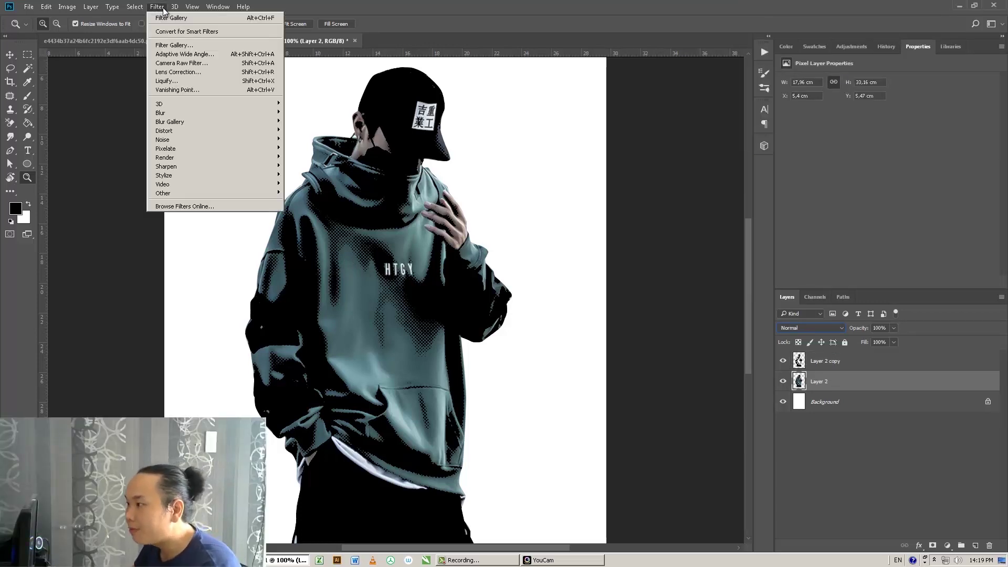
{"action": "left_click", "coordinate": [170, 46]}
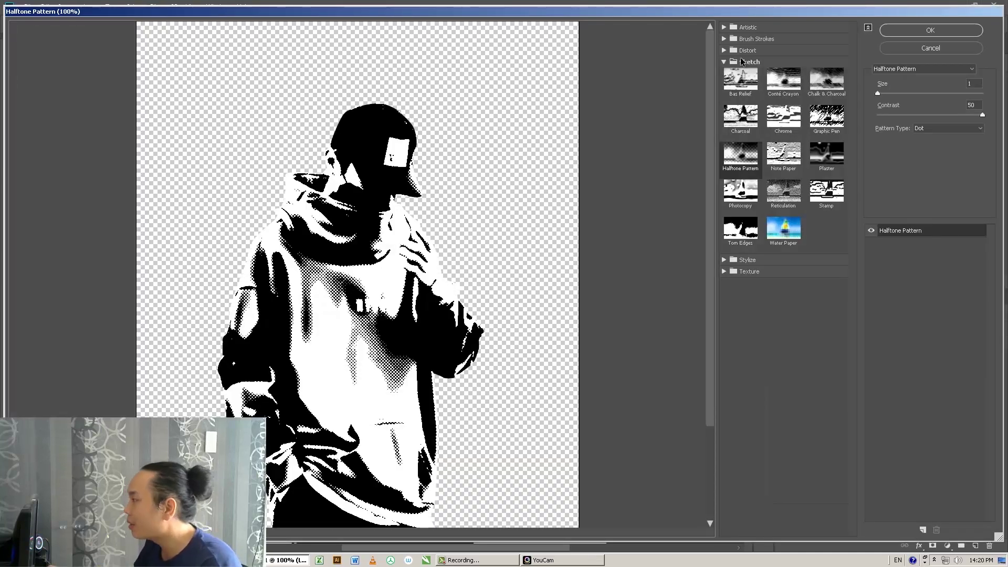
{"action": "left_click", "coordinate": [724, 27]}
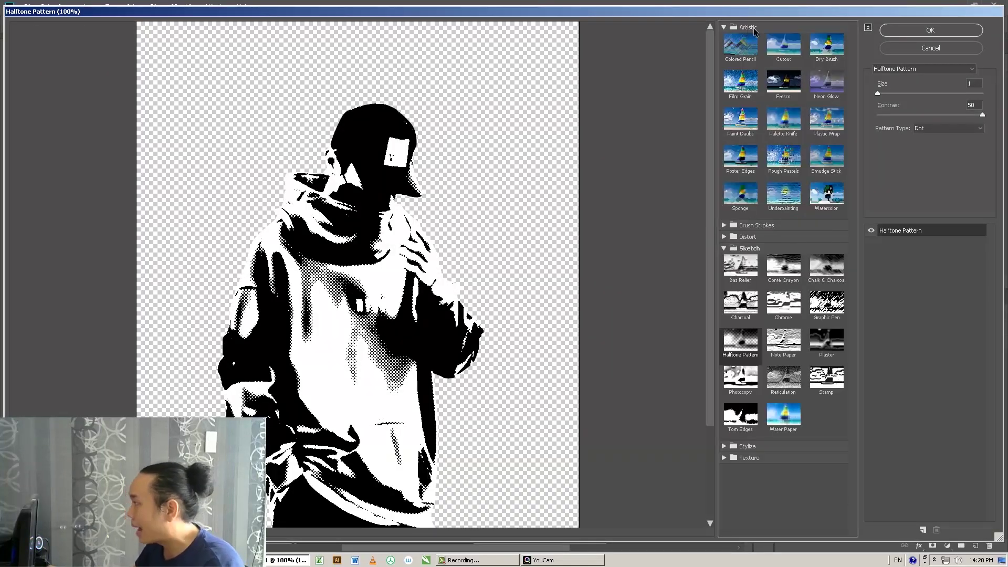
{"action": "left_click", "coordinate": [783, 50]}
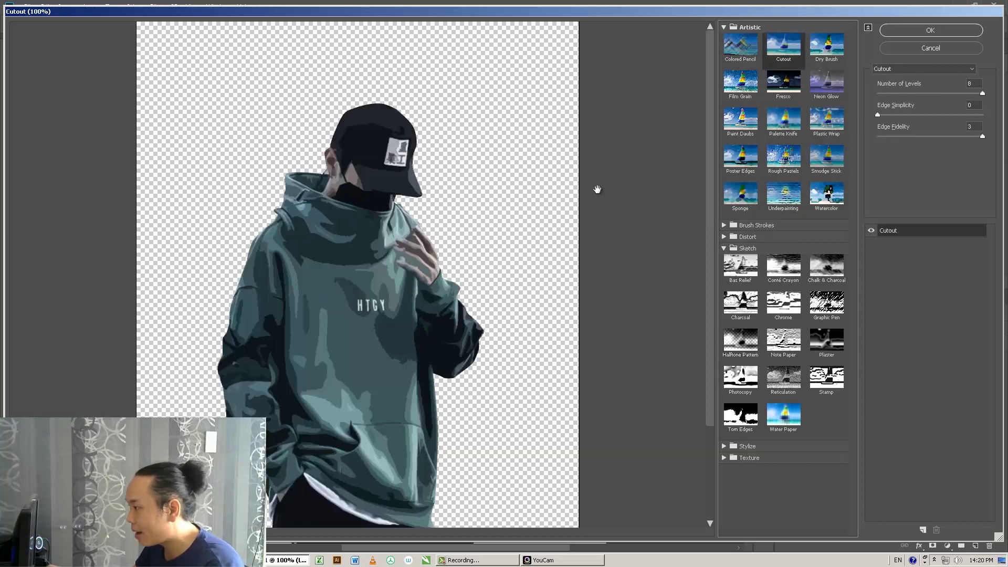
{"action": "left_click_drag", "start_coordinate": [983, 95], "coordinate": [989, 95]}
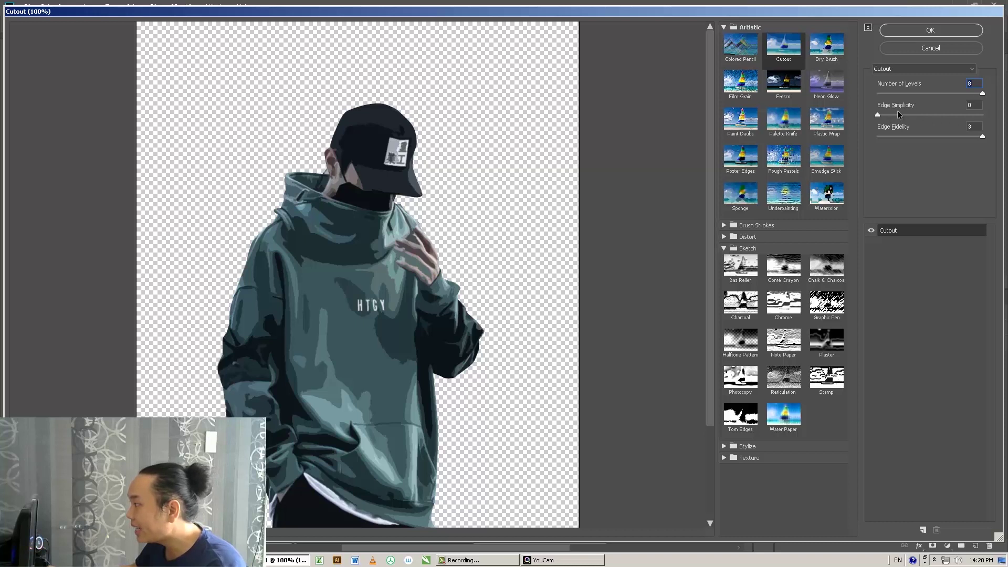
{"action": "left_click_drag", "start_coordinate": [877, 115], "coordinate": [868, 119]}
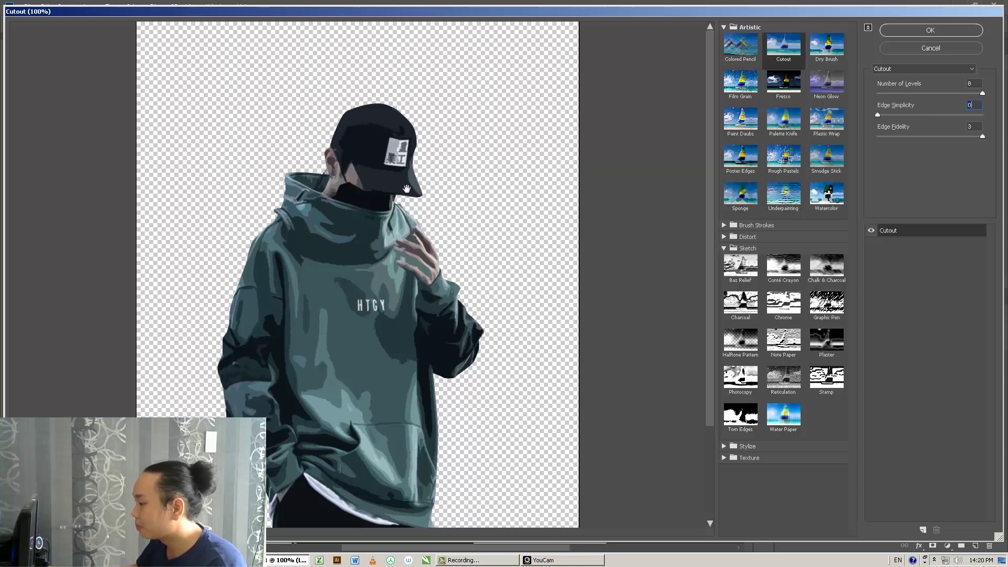
{"action": "left_click", "coordinate": [930, 31]}
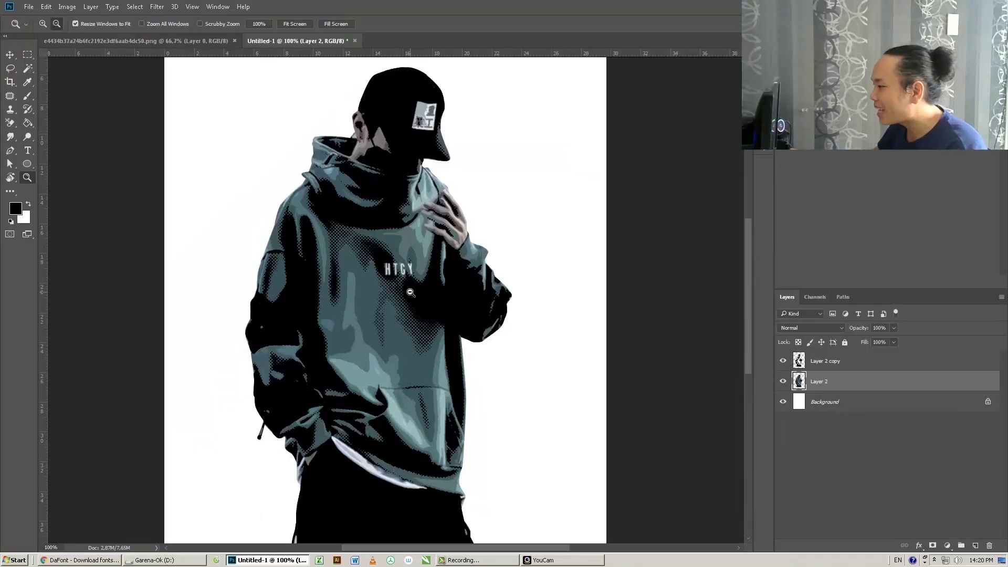
Brighten Layer 2 with a Levels adjustment, lowering the white input level to 169
{"action": "left_click", "coordinate": [411, 292], "text": "alt"}
{"action": "left_click", "coordinate": [457, 284]}
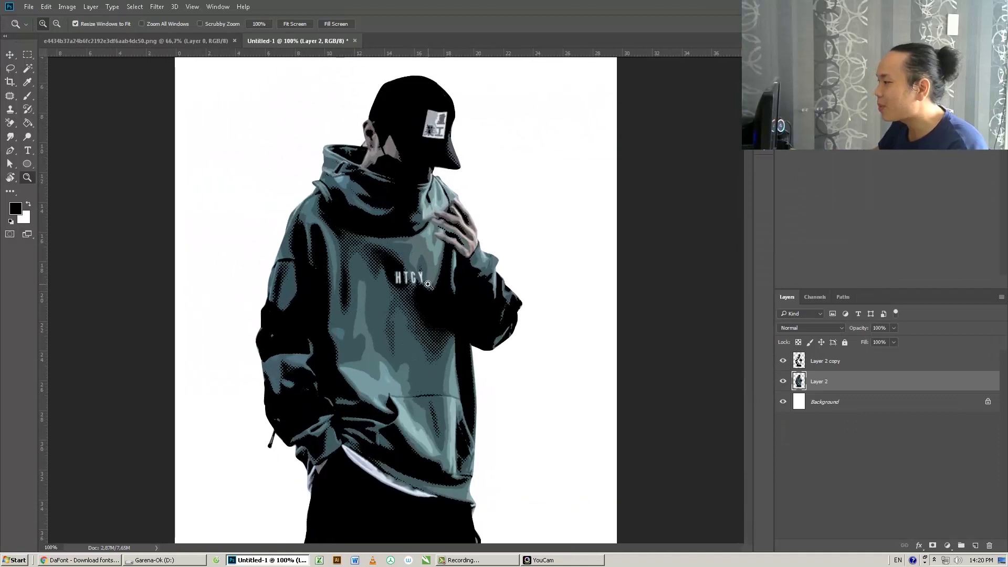
{"action": "scroll", "coordinate": [457, 284], "scroll_direction": "down", "scroll_amount": 3}
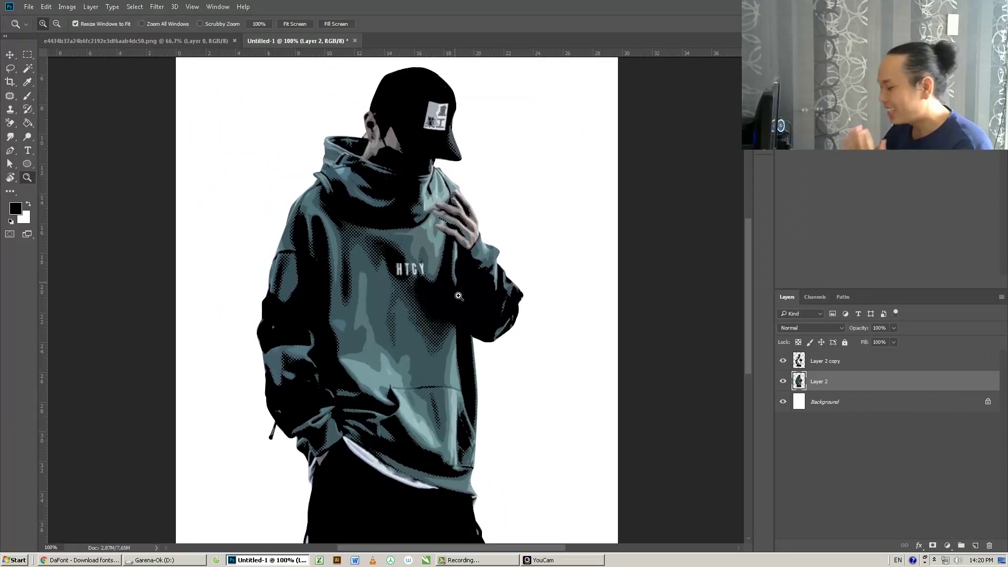
{"action": "scroll", "coordinate": [459, 296], "scroll_direction": "up", "scroll_amount": 2}
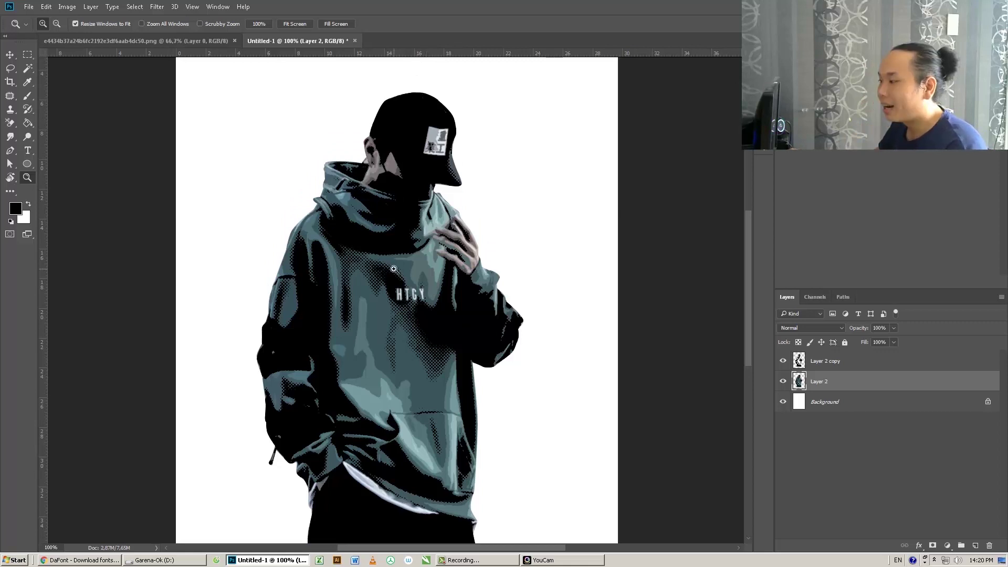
{"action": "left_click", "coordinate": [67, 6]}
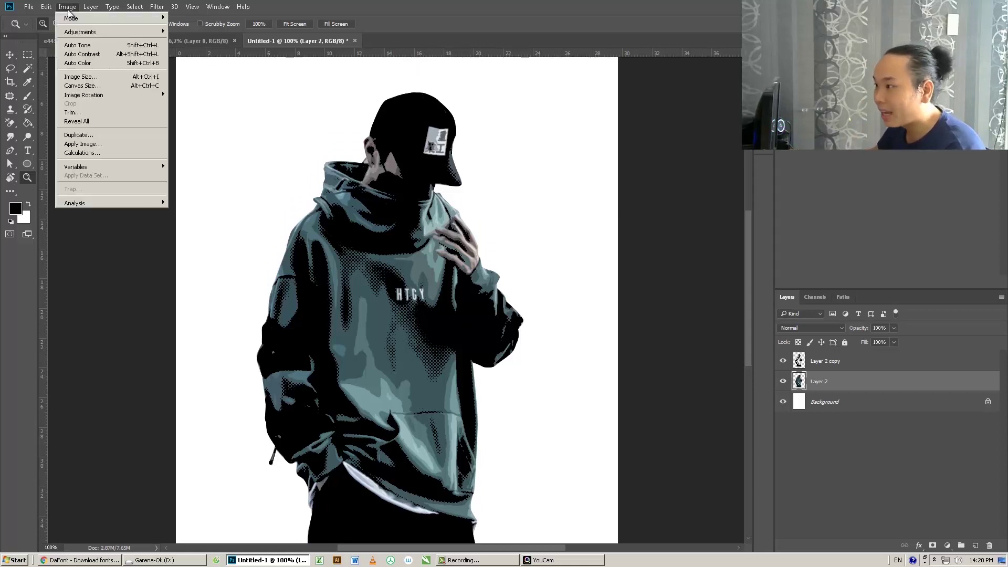
{"action": "mouse_move", "coordinate": [88, 33]}
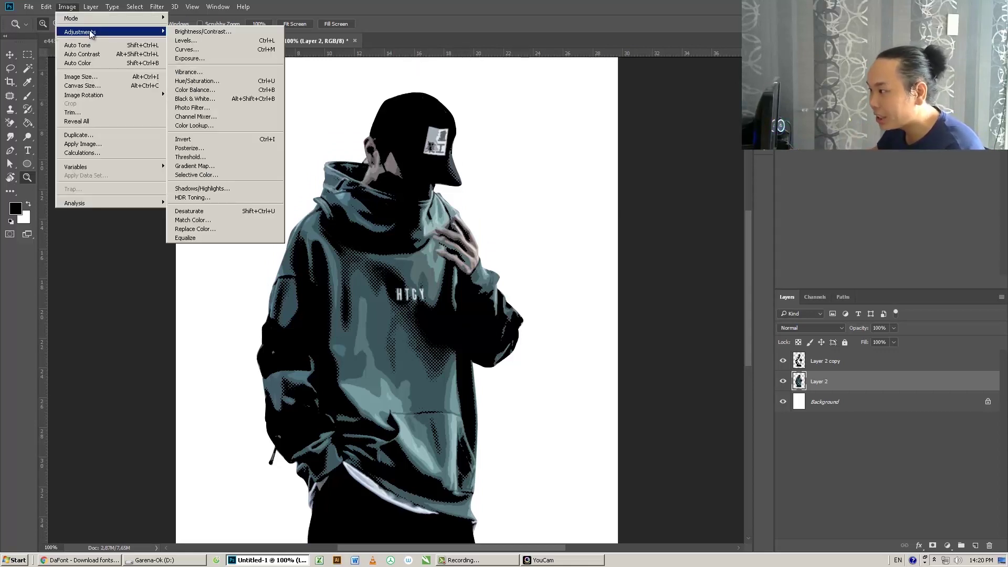
{"action": "left_click", "coordinate": [194, 41]}
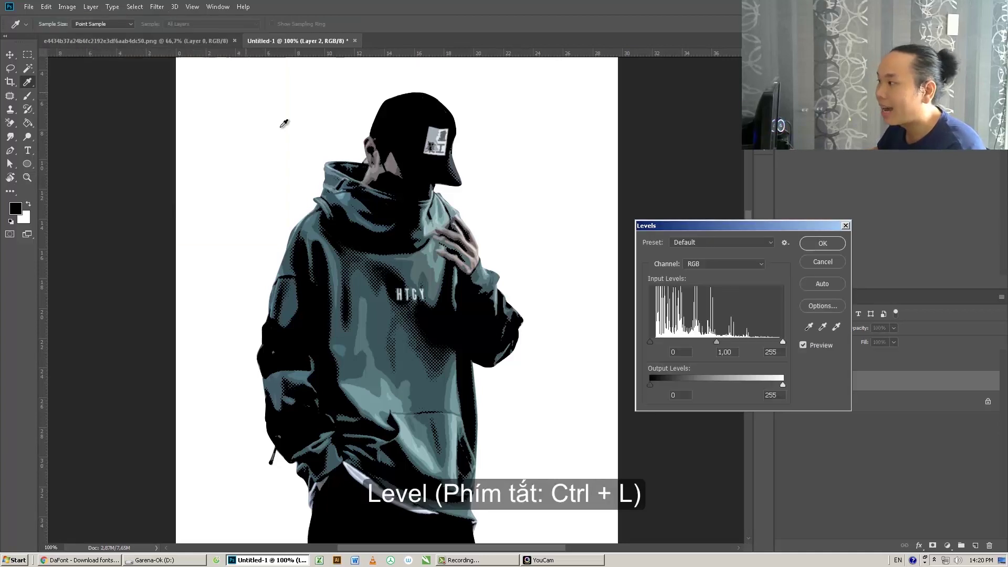
{"action": "left_click_drag", "start_coordinate": [663, 226], "coordinate": [488, 141]}
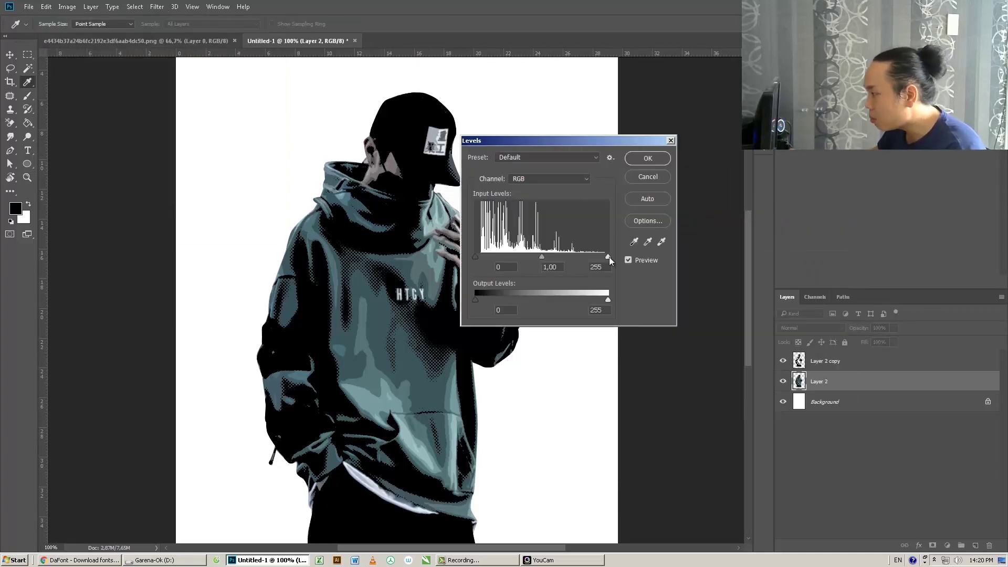
{"action": "left_click_drag", "start_coordinate": [609, 257], "coordinate": [563, 257]}
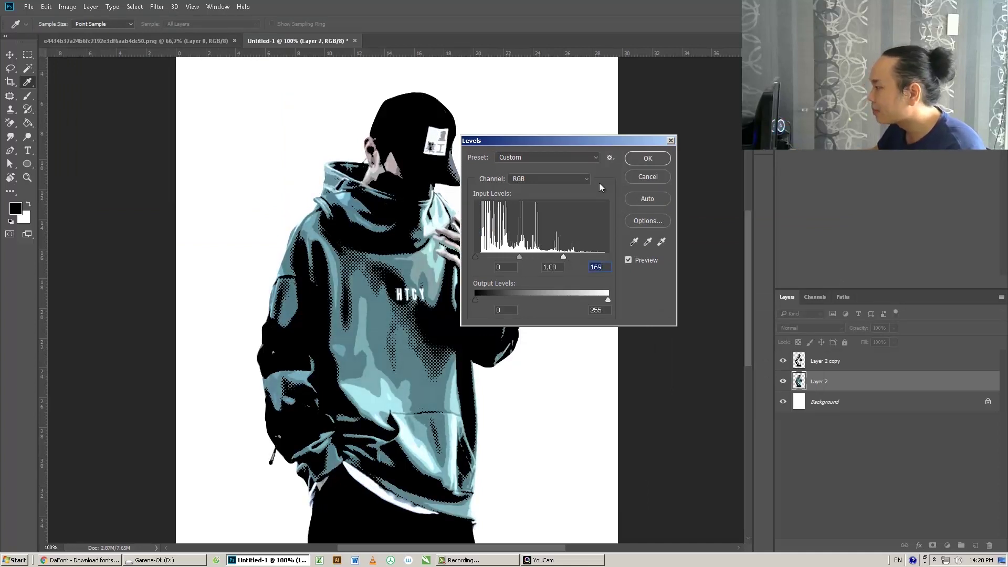
{"action": "left_click", "coordinate": [648, 159]}
{"action": "key", "text": "z"}
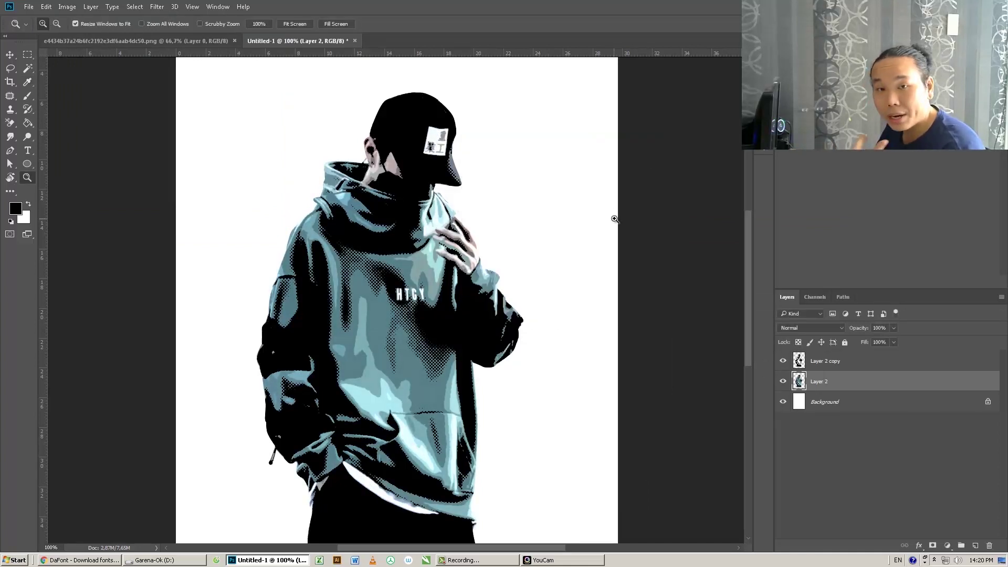
Recolour Layer 2 to golden yellow with Hue/Saturation, setting Hue to -147 and Saturation to +61
{"action": "left_click", "coordinate": [68, 8]}
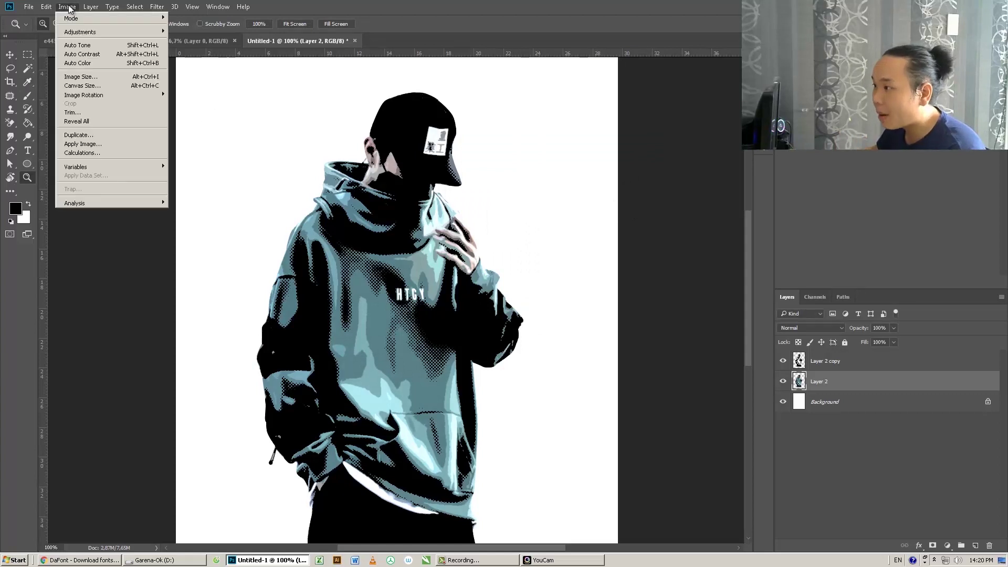
{"action": "mouse_move", "coordinate": [84, 33]}
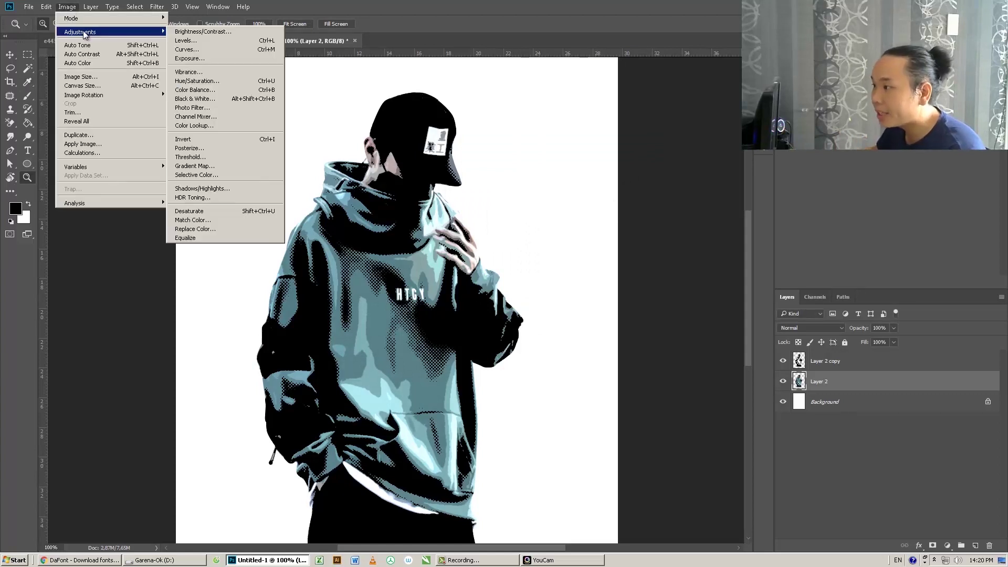
{"action": "left_click", "coordinate": [197, 82]}
{"action": "left_click_drag", "start_coordinate": [698, 224], "coordinate": [645, 238]}
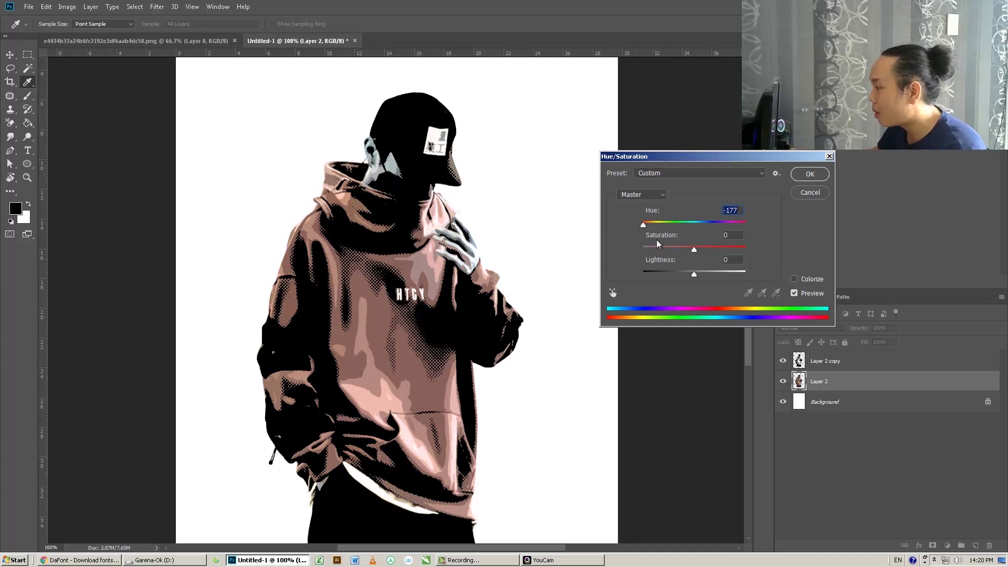
{"action": "left_click_drag", "start_coordinate": [645, 229], "coordinate": [725, 251]}
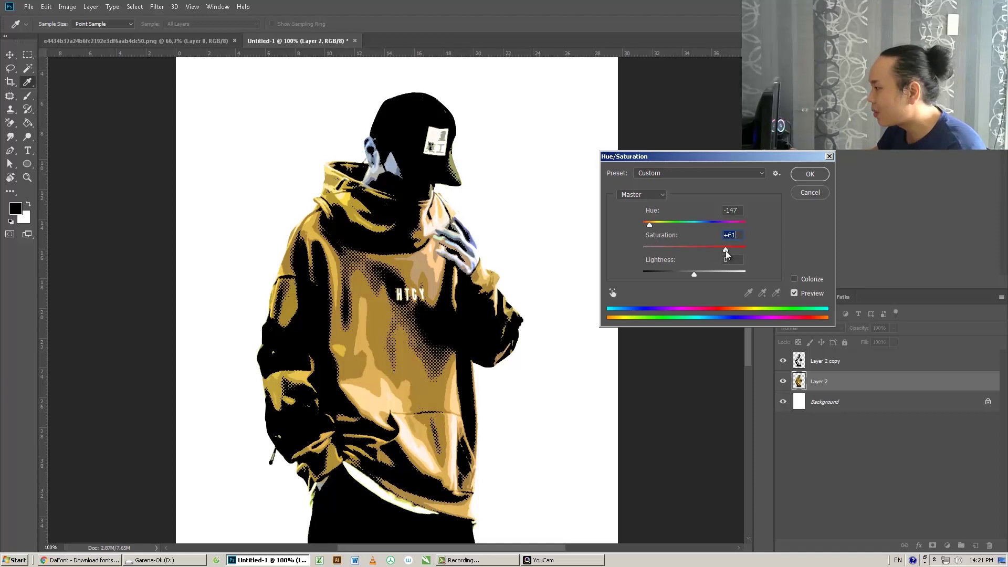
{"action": "left_click", "coordinate": [810, 174]}
Add a black Stroke layer style to Layer 2, 10 px in size and positioned outside
{"action": "key", "text": "z"}
{"action": "key", "text": "ctrl+minus"}
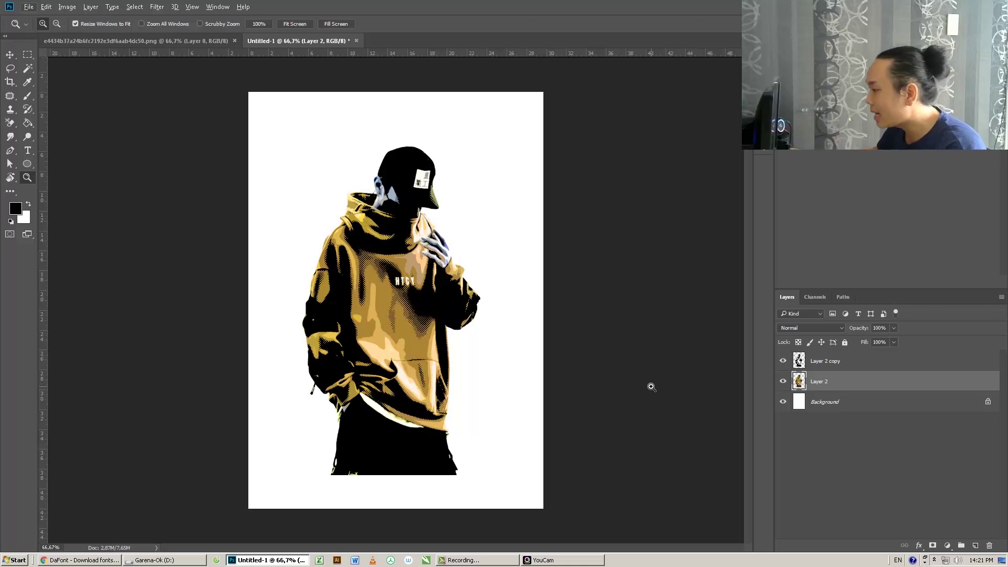
{"action": "key", "text": "h"}
{"action": "double_click", "coordinate": [851, 382]}
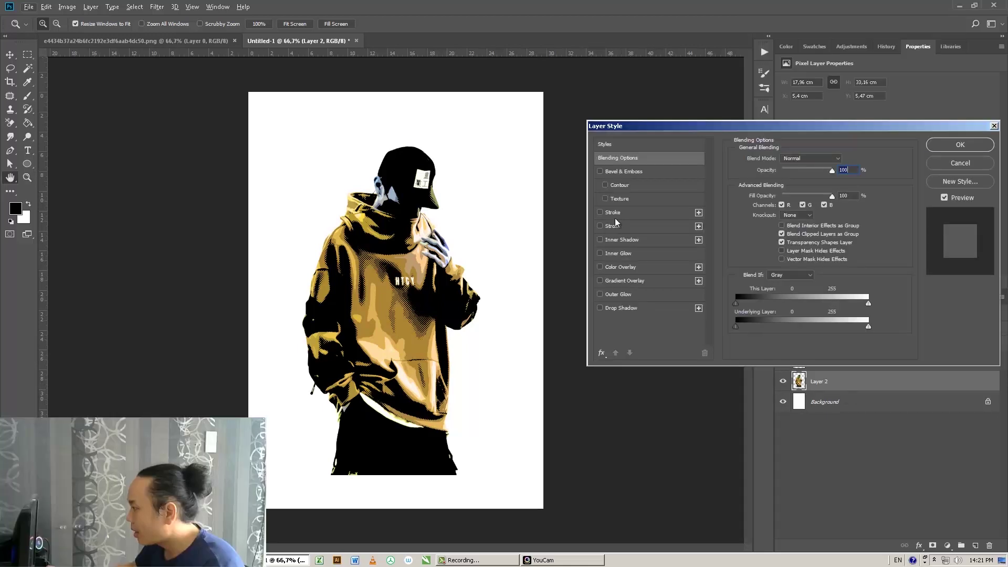
{"action": "left_click", "coordinate": [600, 212]}
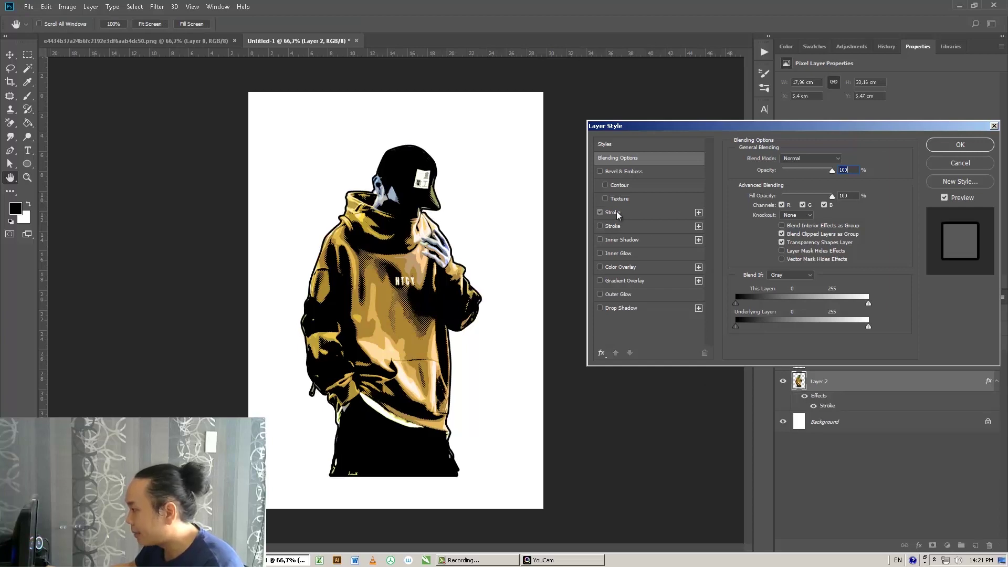
{"action": "left_click", "coordinate": [617, 212]}
{"action": "left_click", "coordinate": [785, 171]}
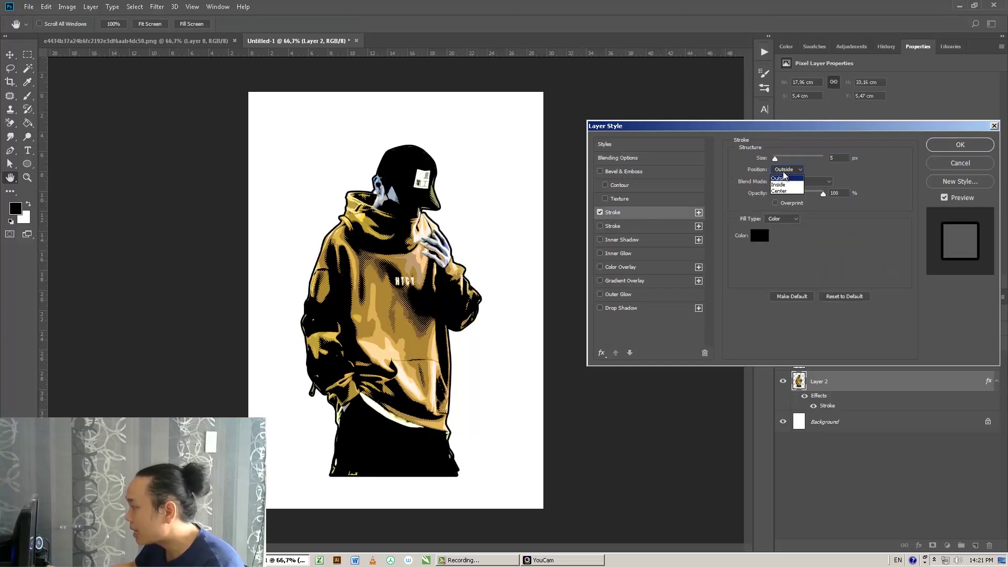
{"action": "left_click", "coordinate": [785, 179]}
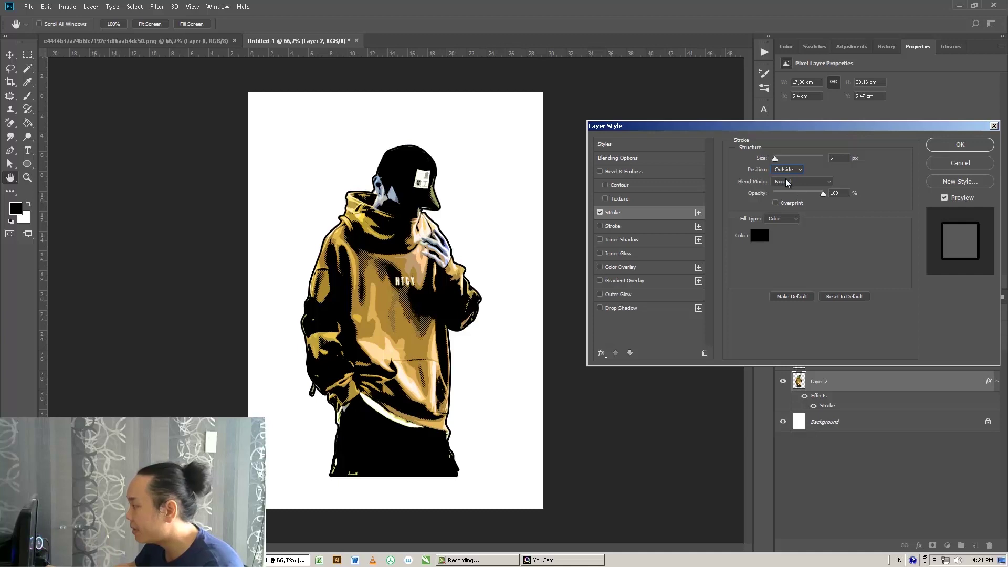
{"action": "left_click", "coordinate": [759, 236]}
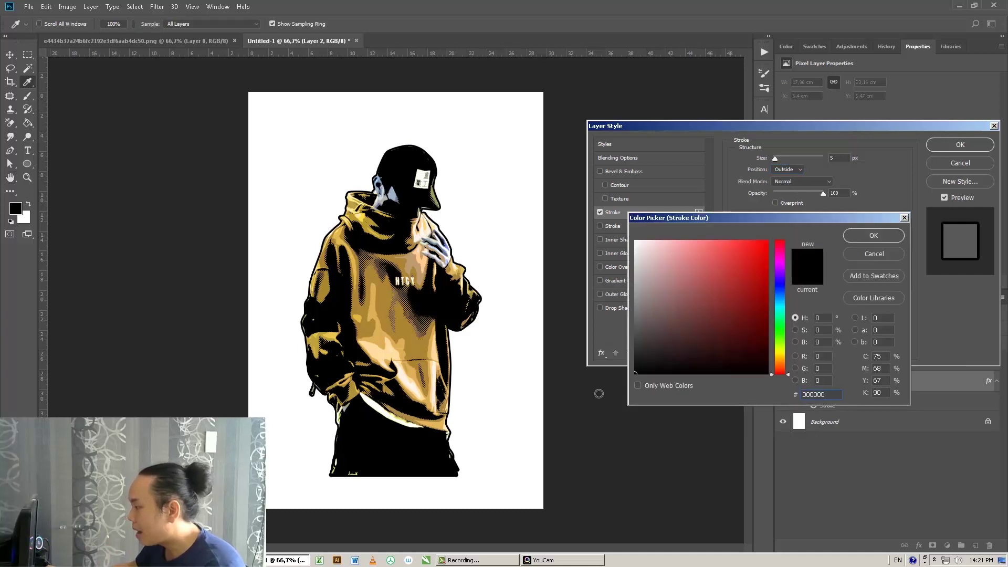
{"action": "left_click", "coordinate": [884, 236]}
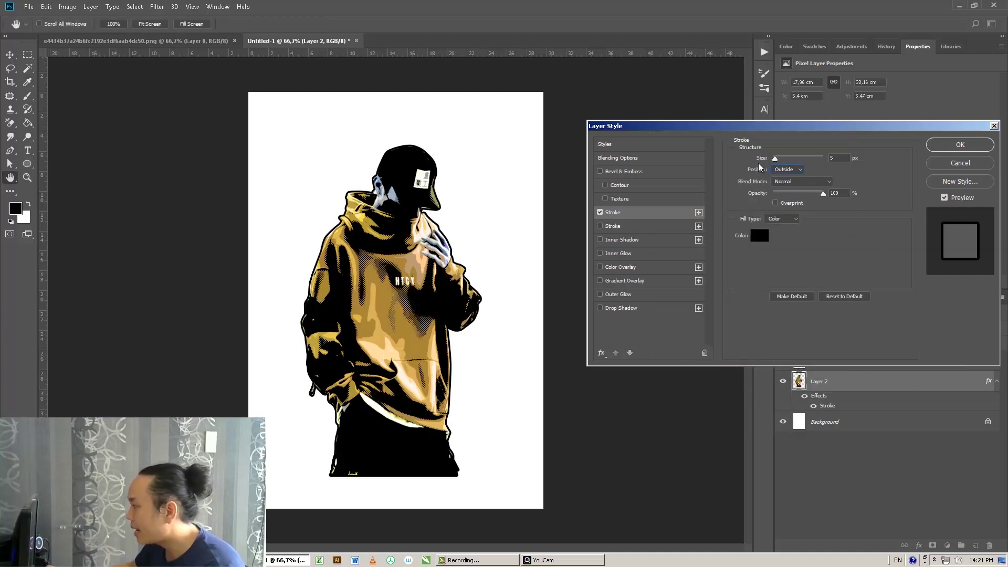
{"action": "left_click", "coordinate": [778, 156]}
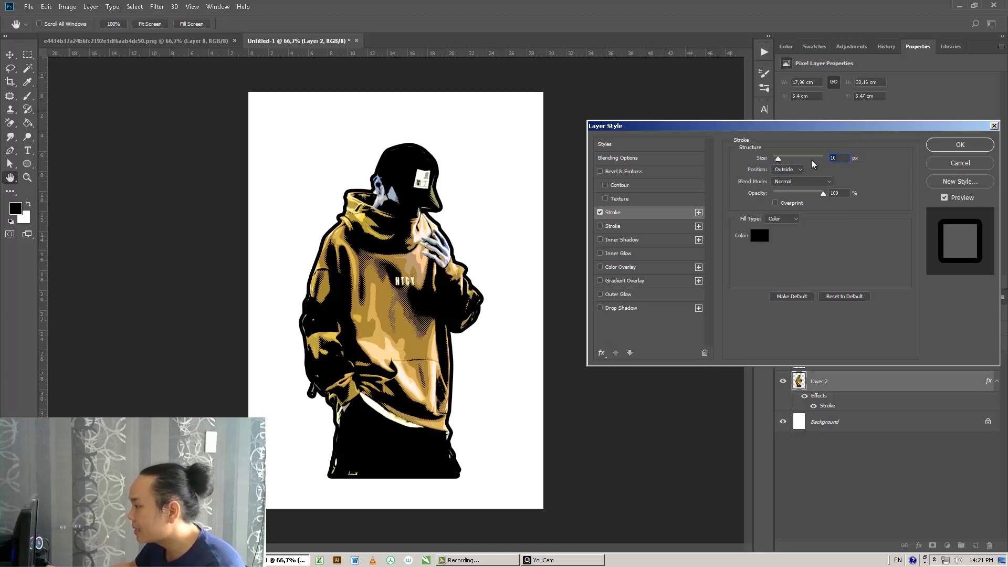
{"action": "left_click", "coordinate": [960, 145]}
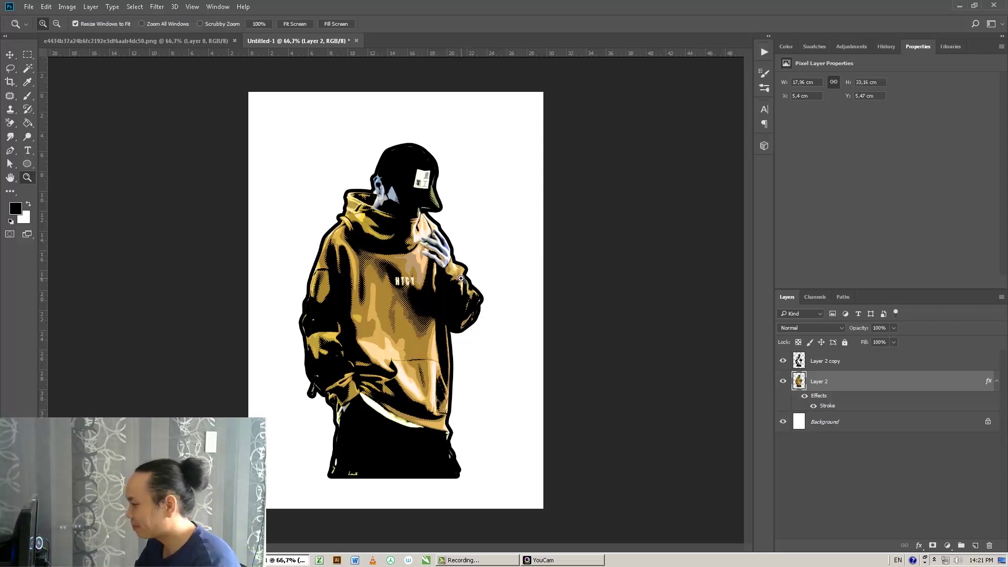
Switch to the DaFont site in the browser and browse its list of top fonts
{"action": "left_click", "coordinate": [79, 560]}
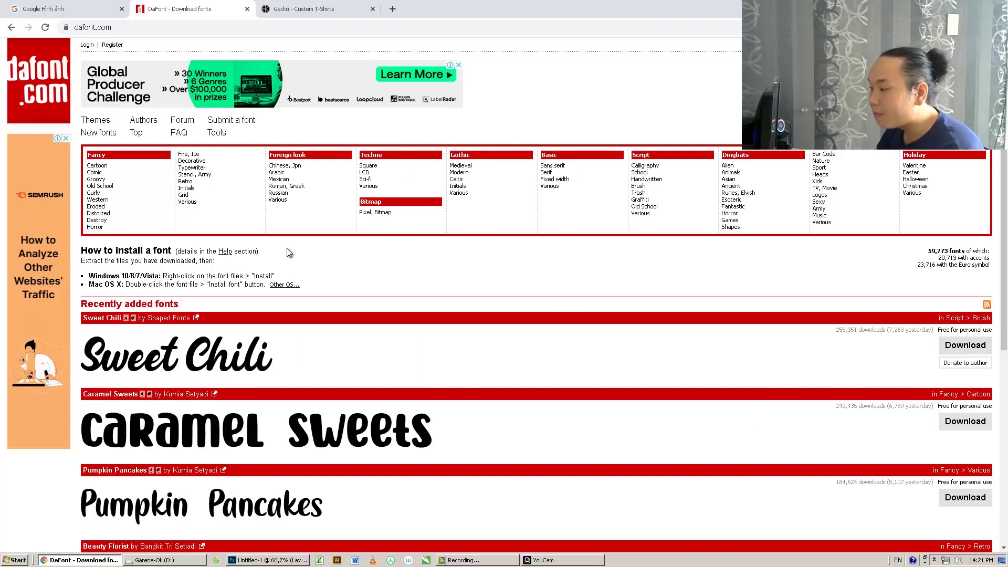
{"action": "left_click", "coordinate": [135, 30]}
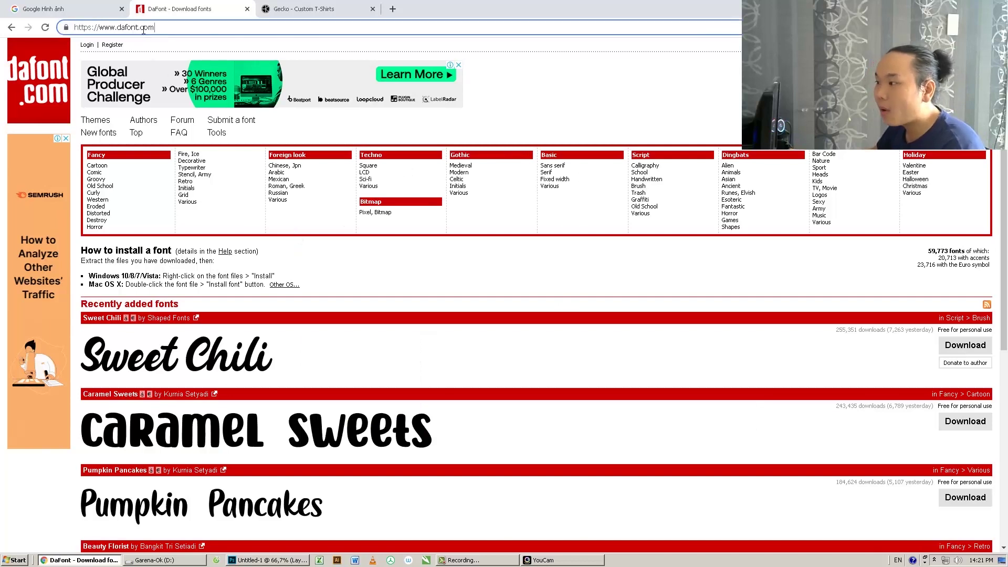
{"action": "left_click", "coordinate": [170, 29]}
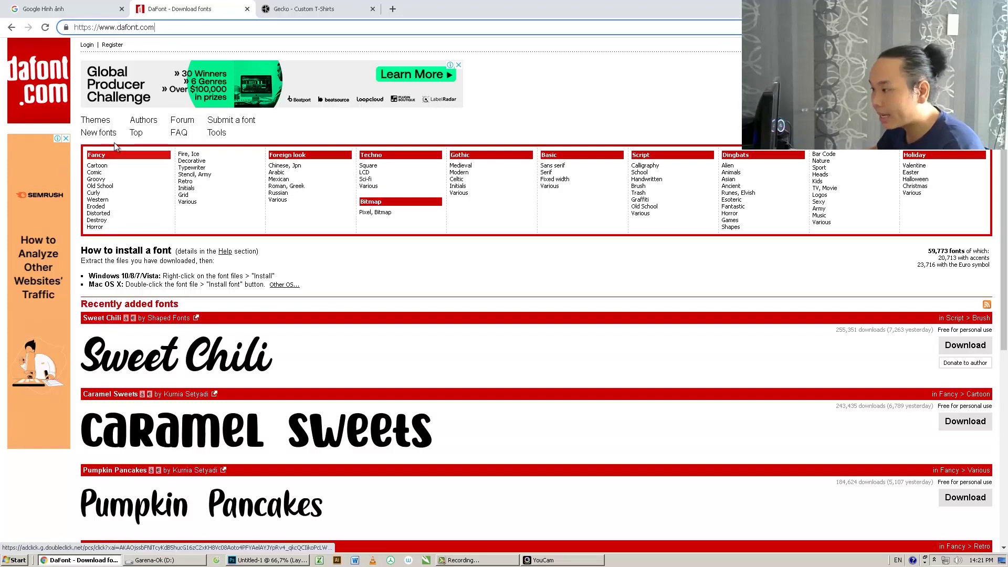
{"action": "left_click", "coordinate": [137, 139]}
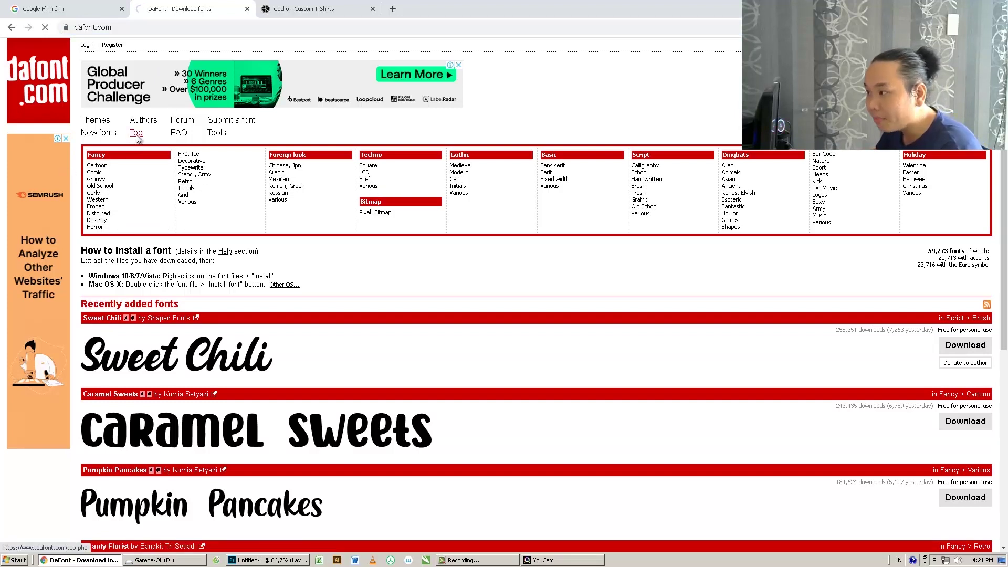
{"action": "scroll", "coordinate": [269, 251], "scroll_direction": "down", "scroll_amount": 2}
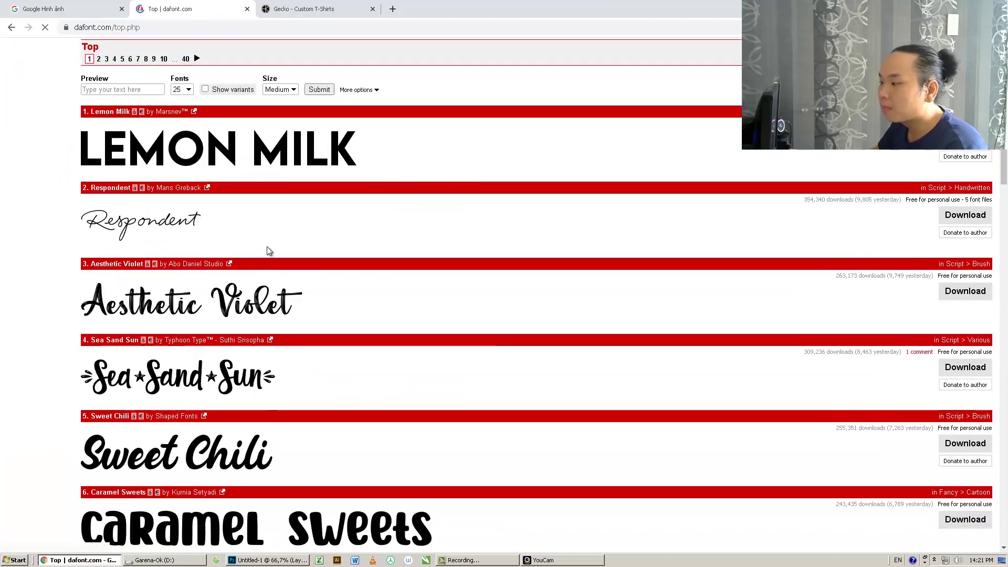
Look through DaFont's top fonts as far as the Sweet Chili font and its download option
{"action": "scroll", "coordinate": [257, 315], "scroll_direction": "down", "scroll_amount": 3}
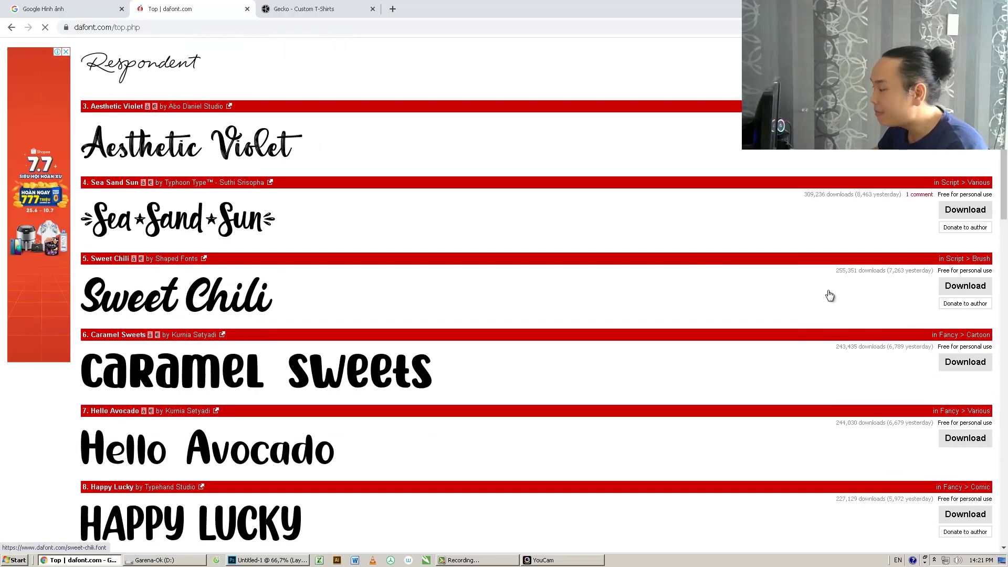
{"action": "left_click", "coordinate": [960, 288]}
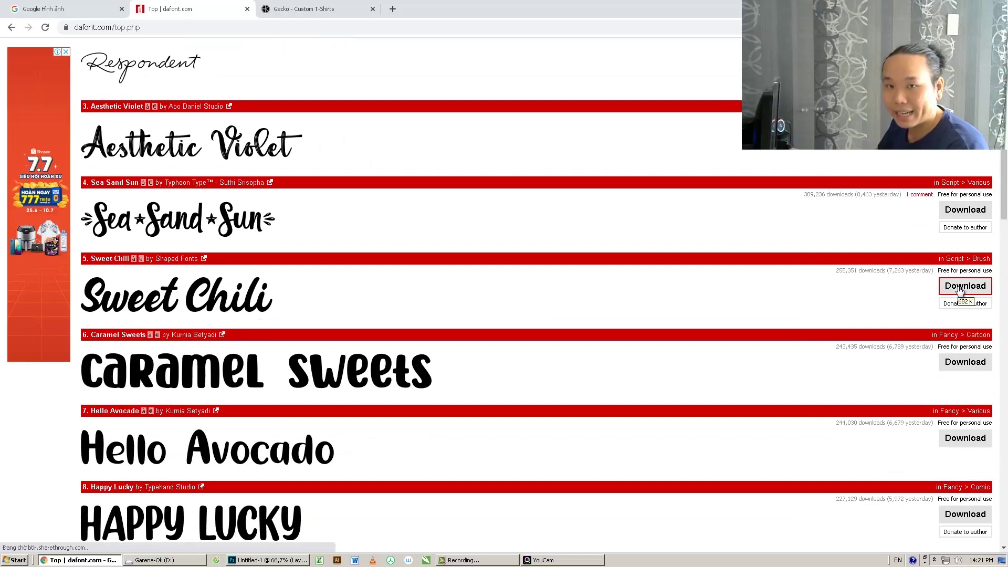
Switch back to Photoshop and fill the Background layer with black (000000) using the Paint Bucket tool
{"action": "left_click", "coordinate": [270, 561]}
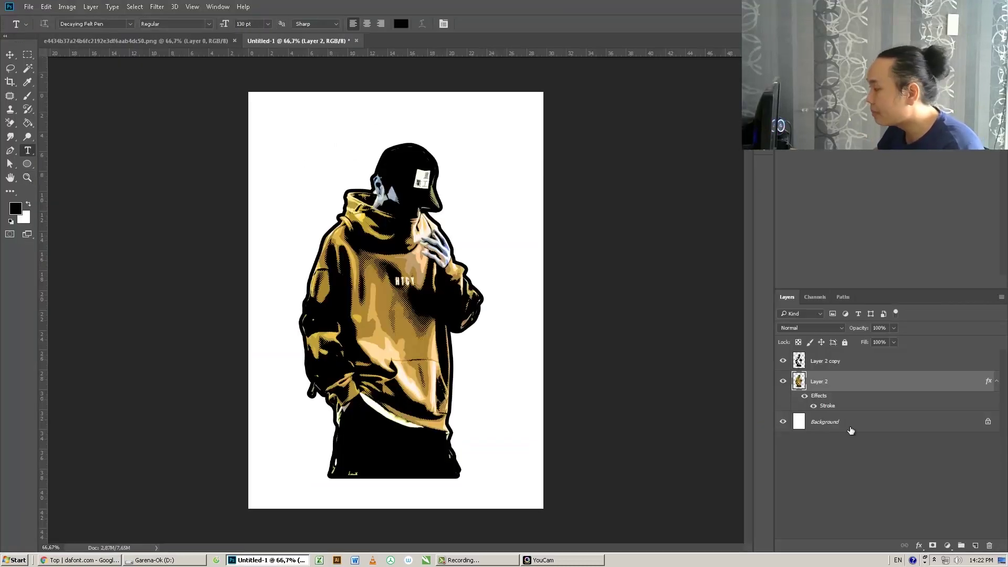
{"action": "left_click", "coordinate": [850, 432]}
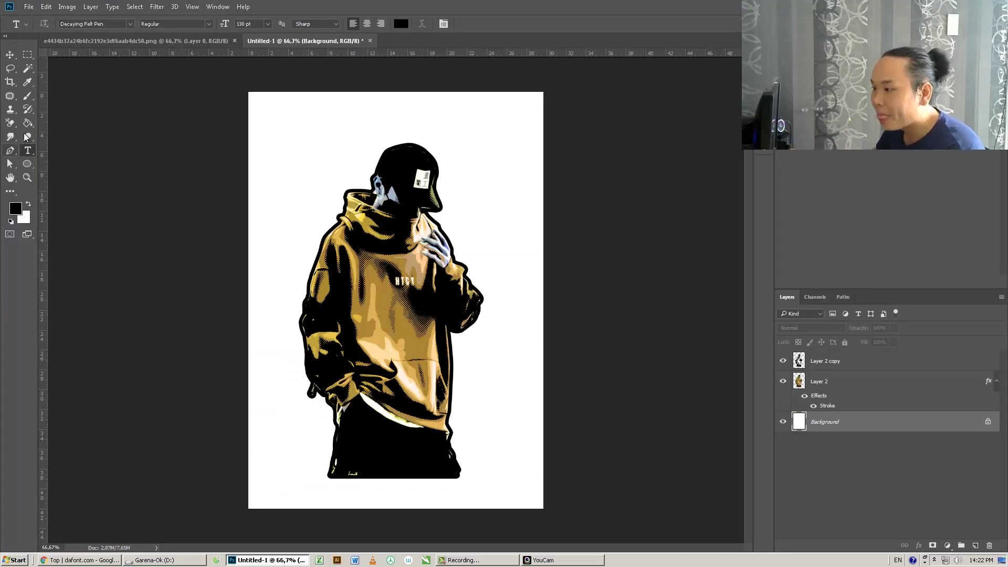
{"action": "left_click_drag", "start_coordinate": [30, 129], "coordinate": [63, 136]}
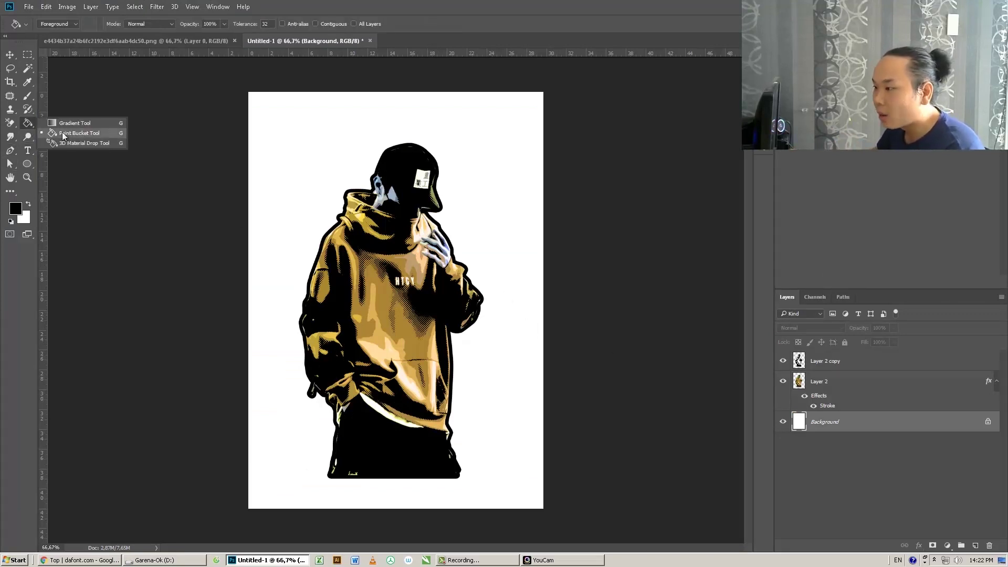
{"action": "left_click", "coordinate": [97, 134]}
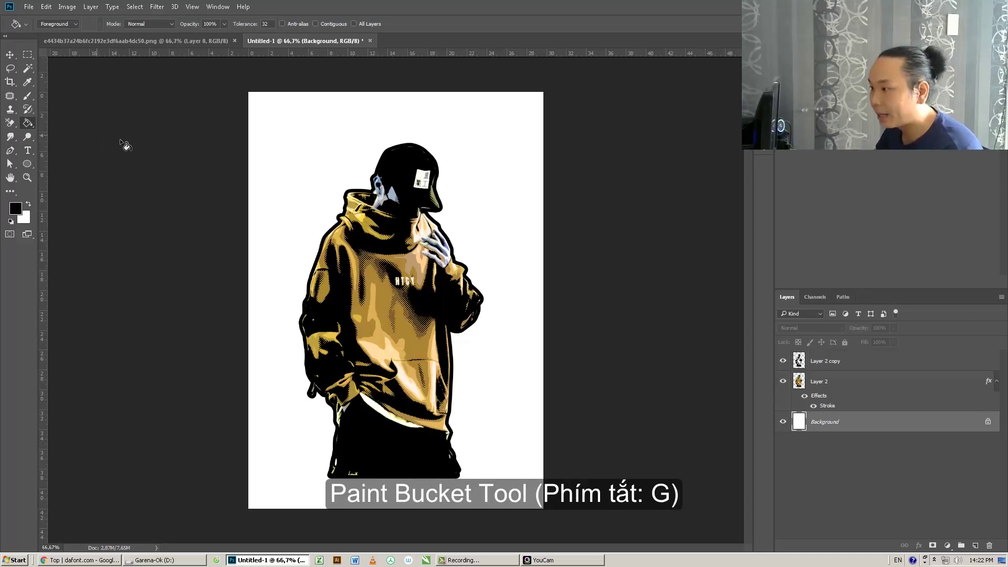
{"action": "left_click", "coordinate": [16, 209]}
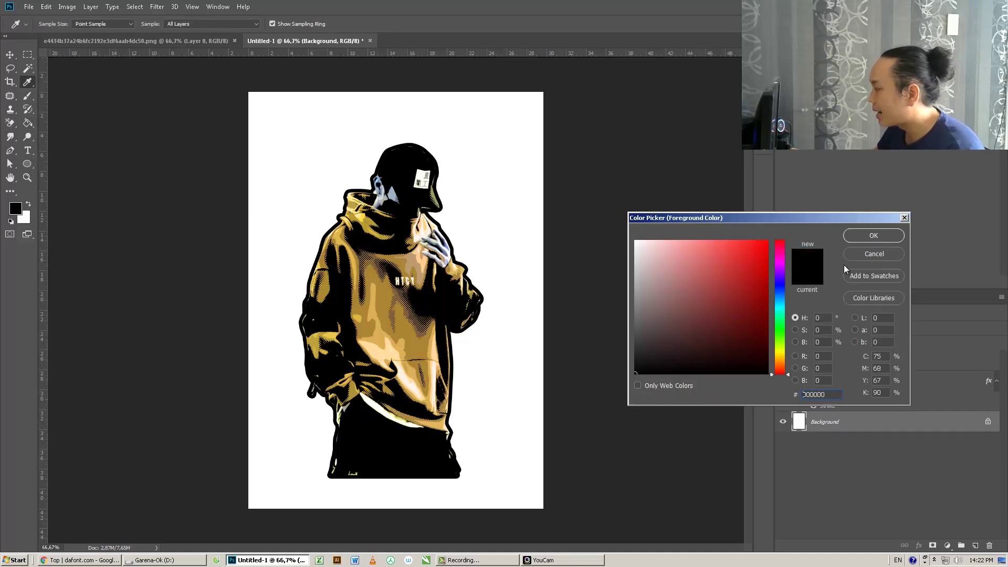
{"action": "left_click", "coordinate": [873, 235]}
{"action": "left_click", "coordinate": [330, 192]}
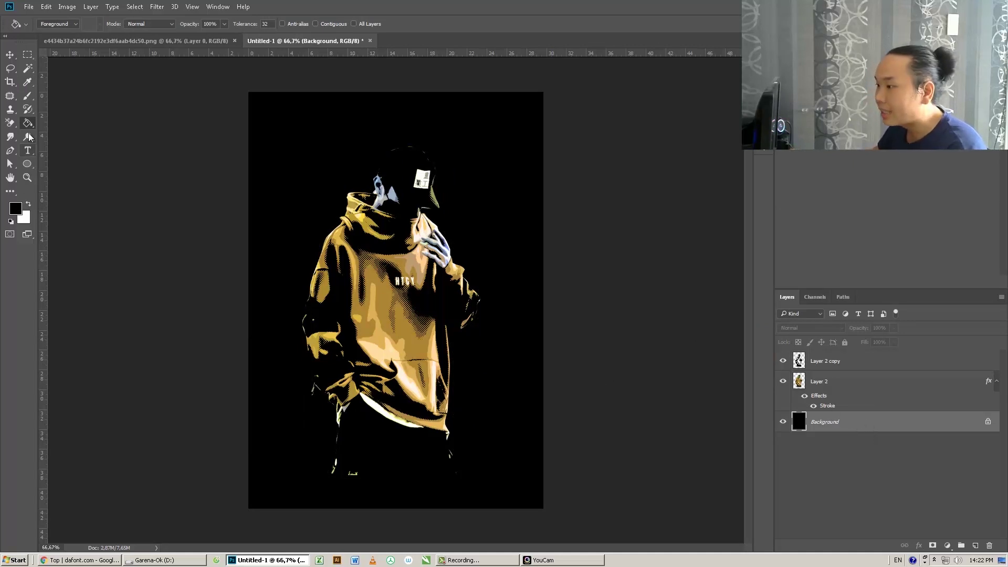
Add the white horizontal text "COOLKID" in Decaying Felt Pen at 130 pt behind the figure's head, directly above the Background layer
{"action": "left_click", "coordinate": [28, 151]}
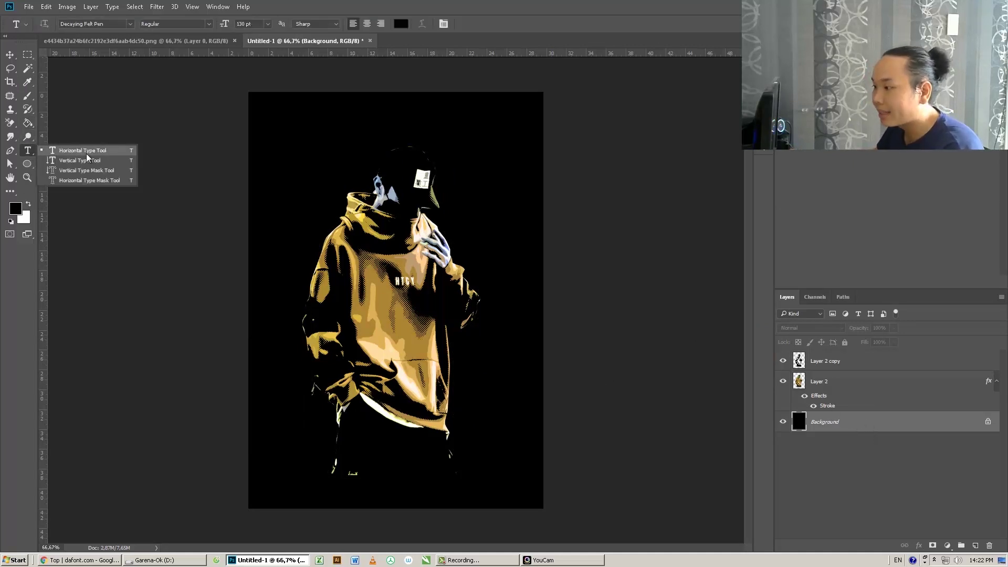
{"action": "left_click", "coordinate": [84, 151]}
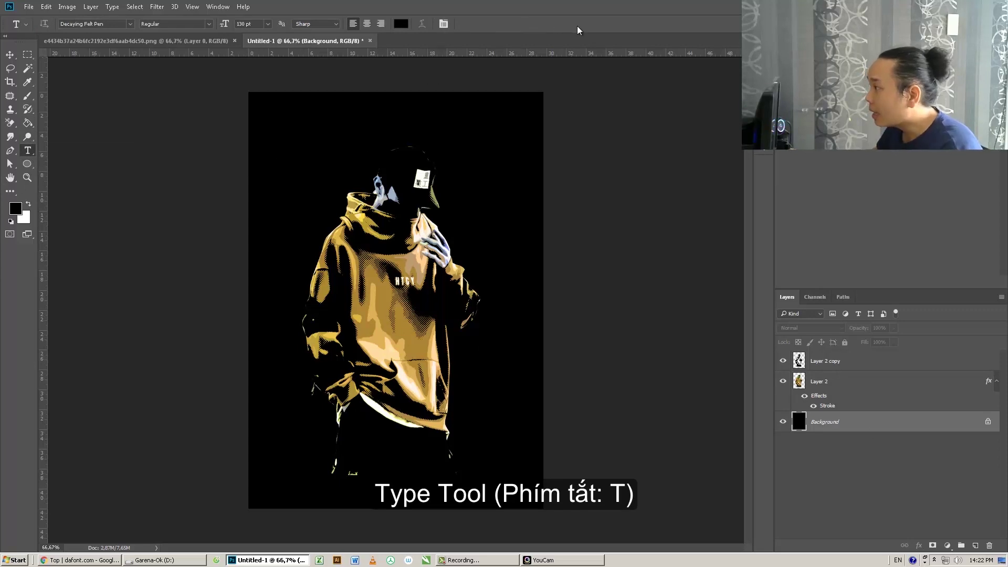
{"action": "left_click", "coordinate": [402, 28]}
{"action": "left_click_drag", "start_coordinate": [664, 278], "coordinate": [567, 183]}
{"action": "left_click", "coordinate": [880, 240]}
{"action": "left_click", "coordinate": [293, 158]}
{"action": "type", "text": "COO"}
{"action": "key", "text": "ctrl+a"}
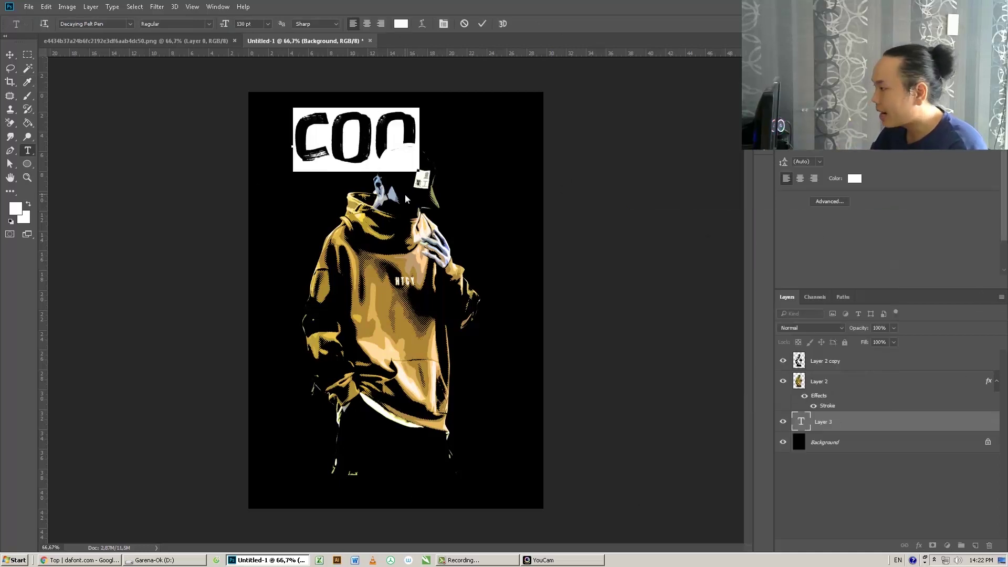
{"action": "key", "text": "Right"}
{"action": "key", "text": "BackSpace"}
{"action": "key", "text": "BackSpace"}
{"action": "type", "text": "X"}
{"action": "key", "text": "BackSpace"}
{"action": "type", "text": "OOLKID"}
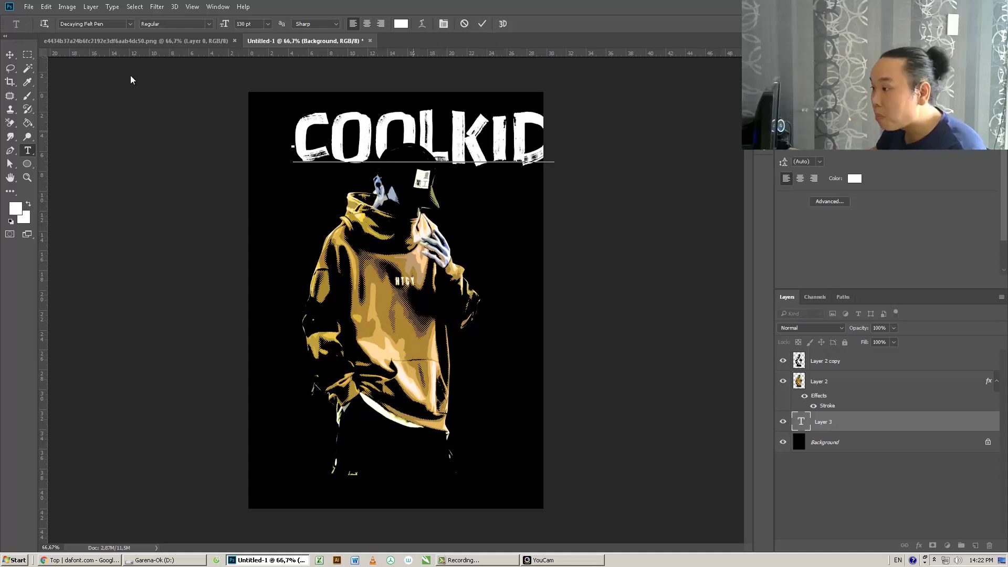
{"action": "left_click", "coordinate": [105, 22]}
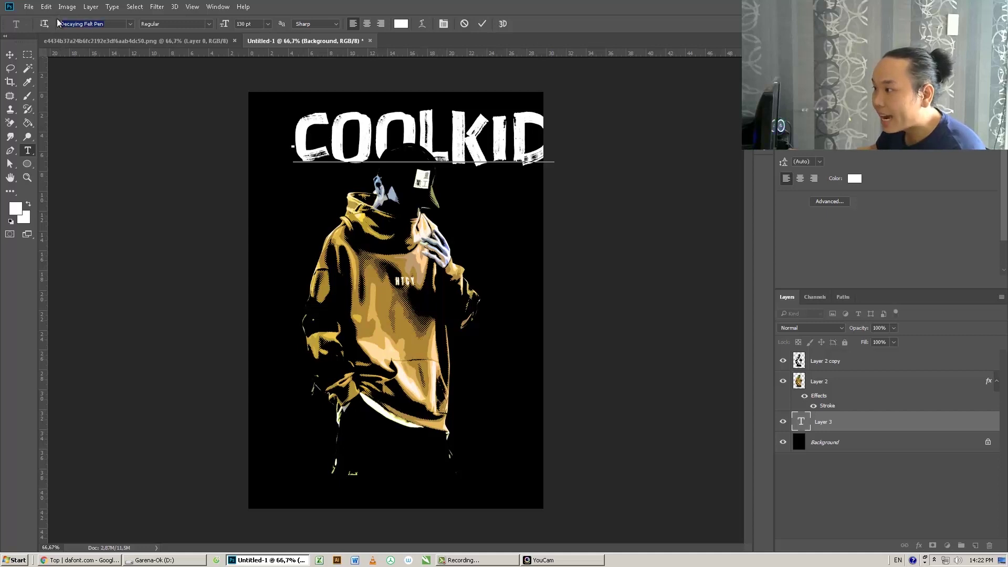
{"action": "left_click", "coordinate": [114, 23]}
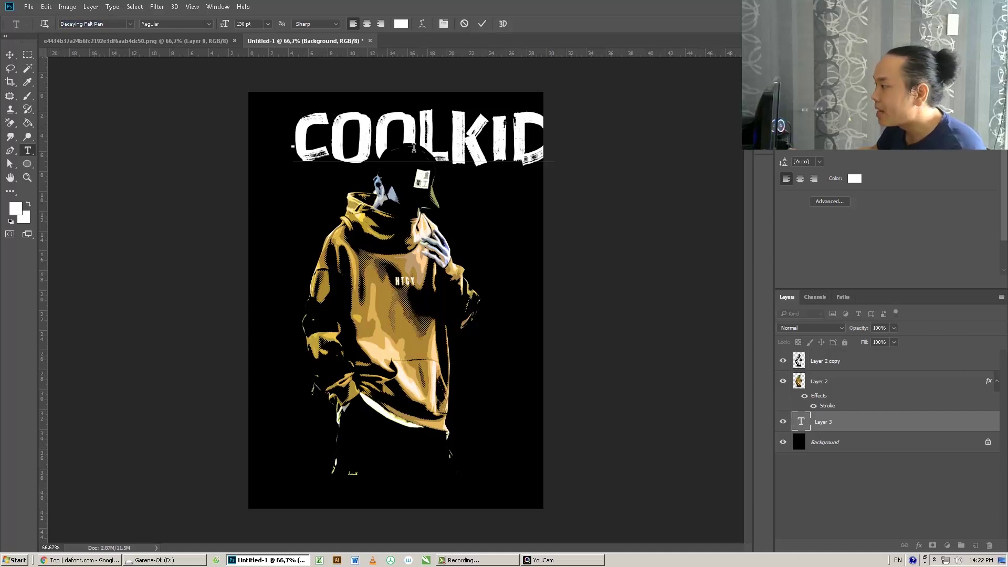
Centre the COOLKID text across the top of the page and scale it to about 110%, nearly the full page width
{"action": "left_click", "coordinate": [12, 56]}
{"action": "left_click_drag", "start_coordinate": [394, 142], "coordinate": [361, 137]}
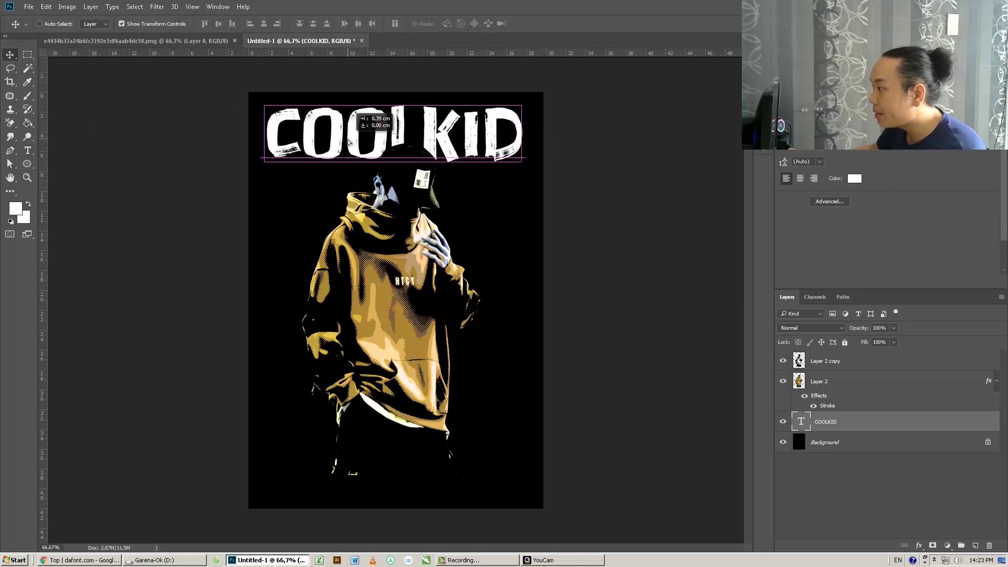
{"action": "left_click_drag", "start_coordinate": [523, 165], "coordinate": [536, 181]}
{"action": "key", "text": "Return"}
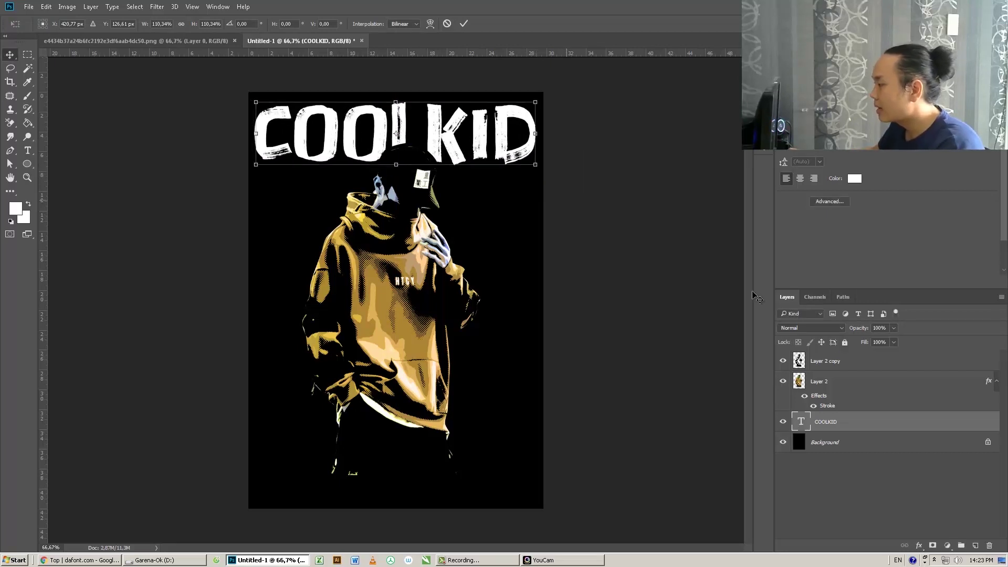
Convert the COOLKID text layer to a shape and place a duplicate of it directly below the original
{"action": "right_click", "coordinate": [880, 422]}
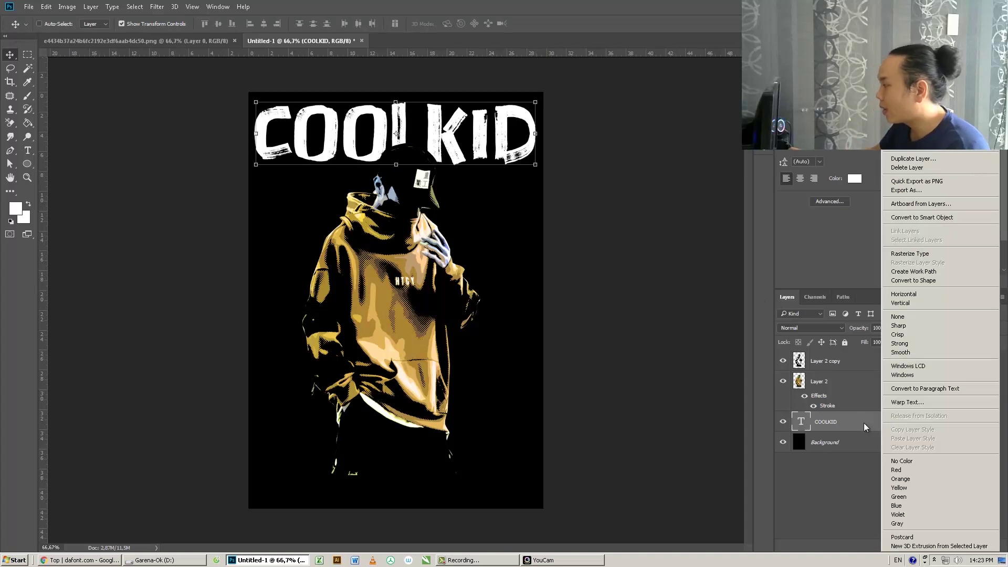
{"action": "left_click", "coordinate": [924, 281]}
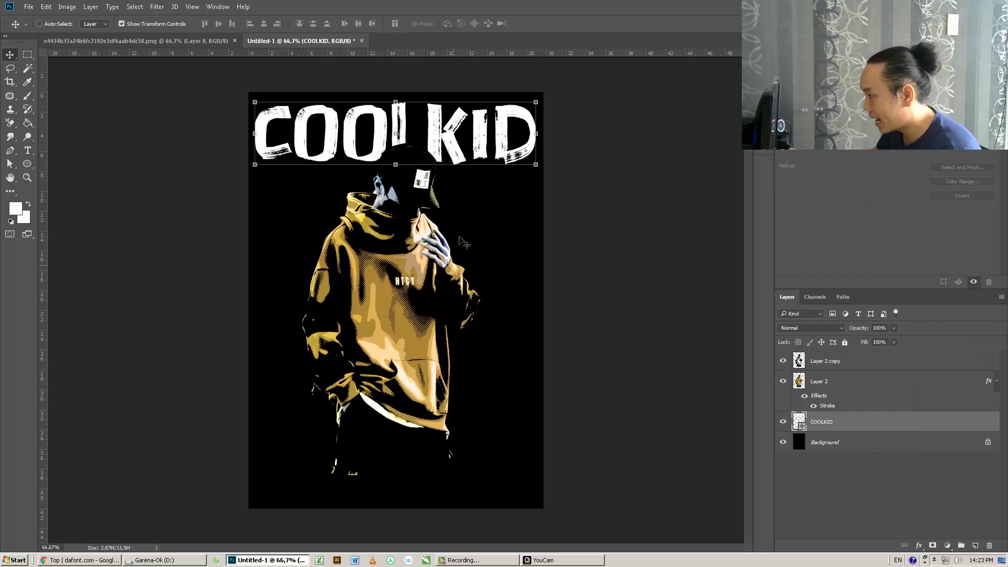
{"action": "key", "text": "ctrl"}
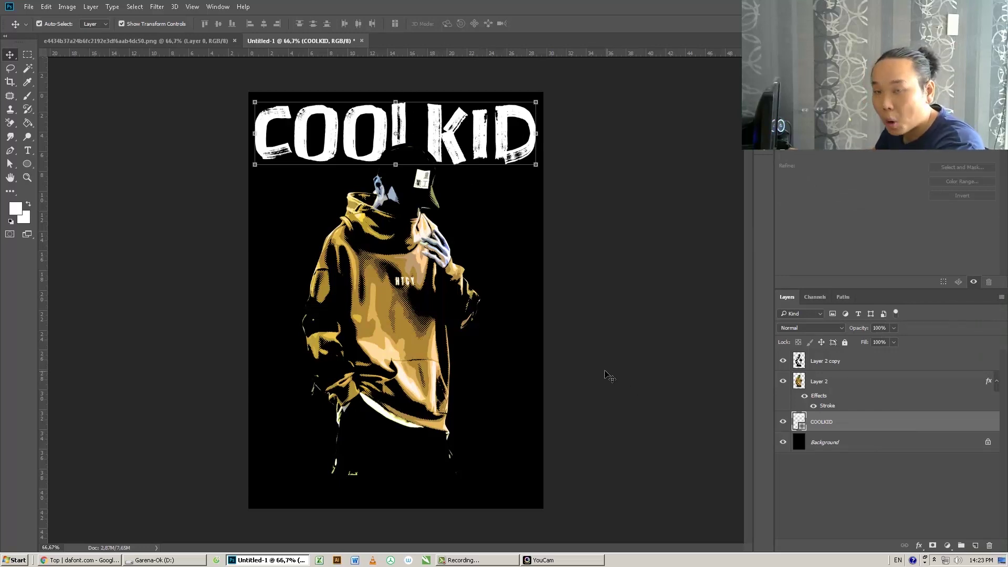
{"action": "key", "text": "ctrl+j"}
{"action": "left_click_drag", "start_coordinate": [470, 167], "coordinate": [470, 190]}
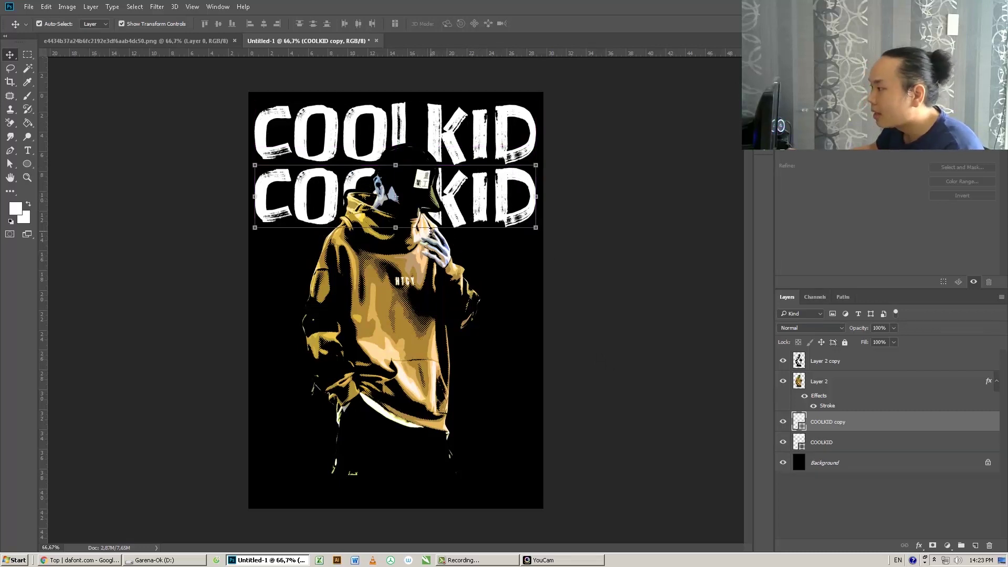
Remove the fill from the COOLKID copy shape and give it a solid white stroke
{"action": "left_click", "coordinate": [26, 166]}
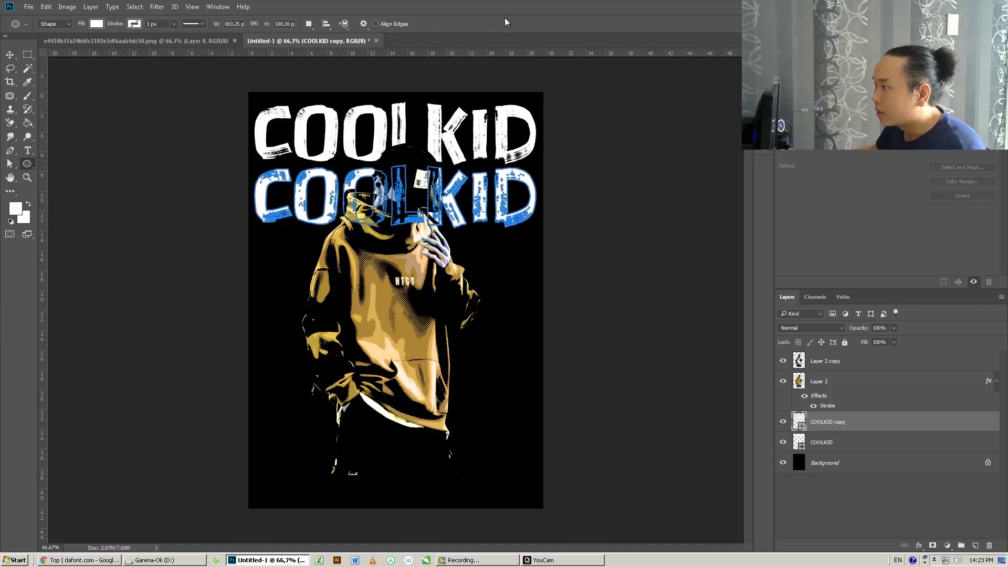
{"action": "left_click", "coordinate": [96, 24]}
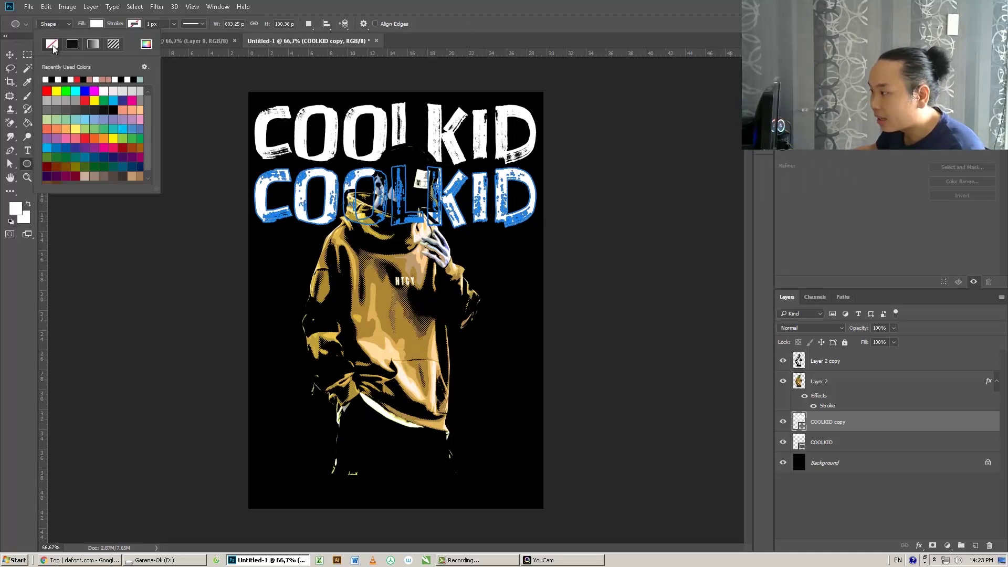
{"action": "left_click", "coordinate": [53, 45]}
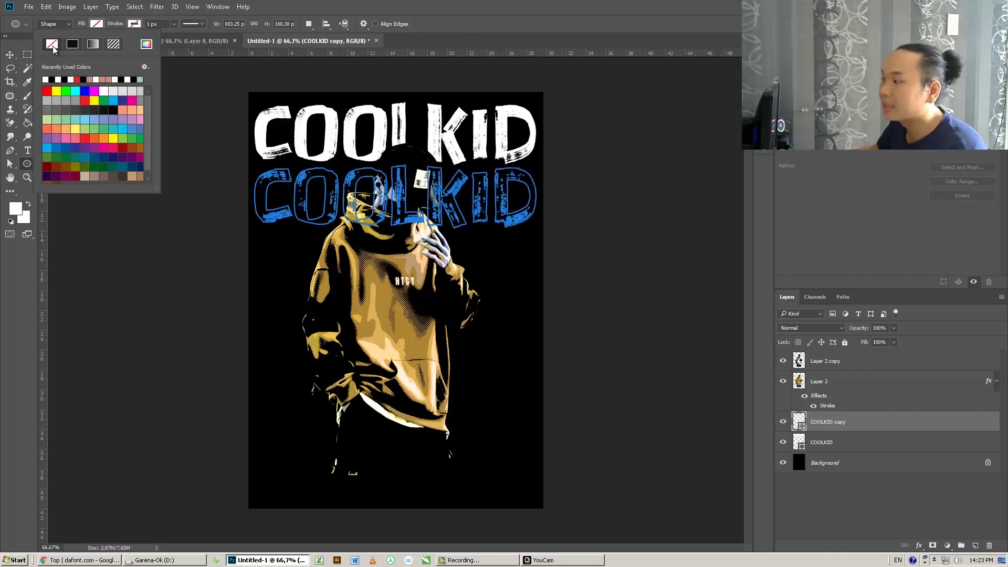
{"action": "left_click", "coordinate": [134, 22]}
{"action": "left_click", "coordinate": [134, 24]}
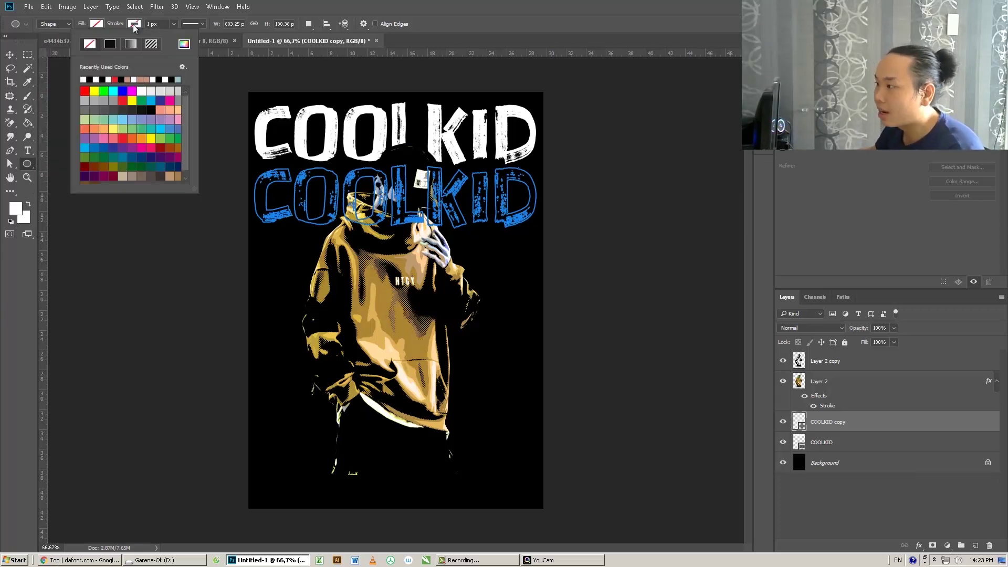
{"action": "left_click", "coordinate": [84, 78]}
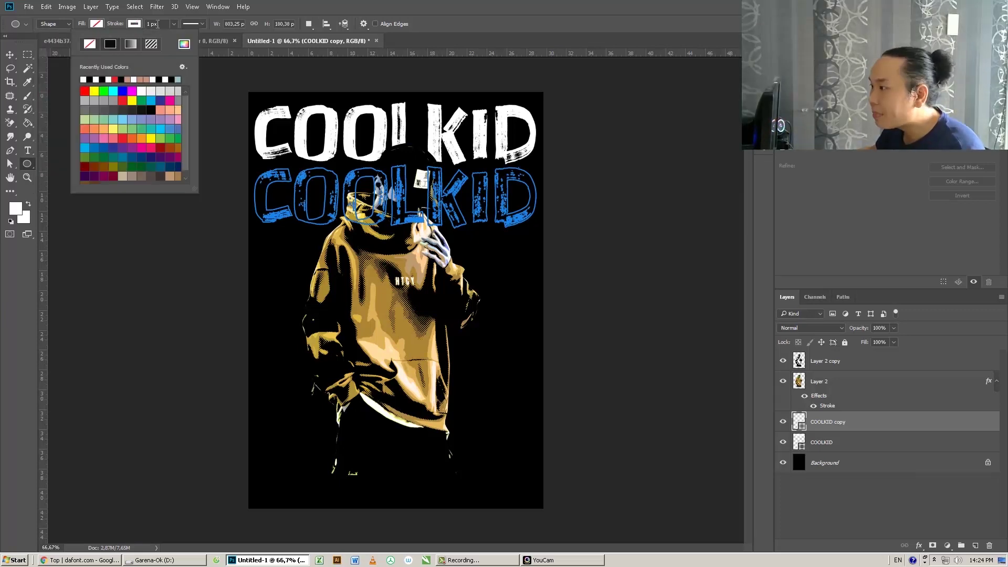
Set the COOLKID copy's stroke width to 7 px and align the stroke to the outside of the letters
{"action": "left_click", "coordinate": [153, 24]}
{"action": "left_click", "coordinate": [161, 24]}
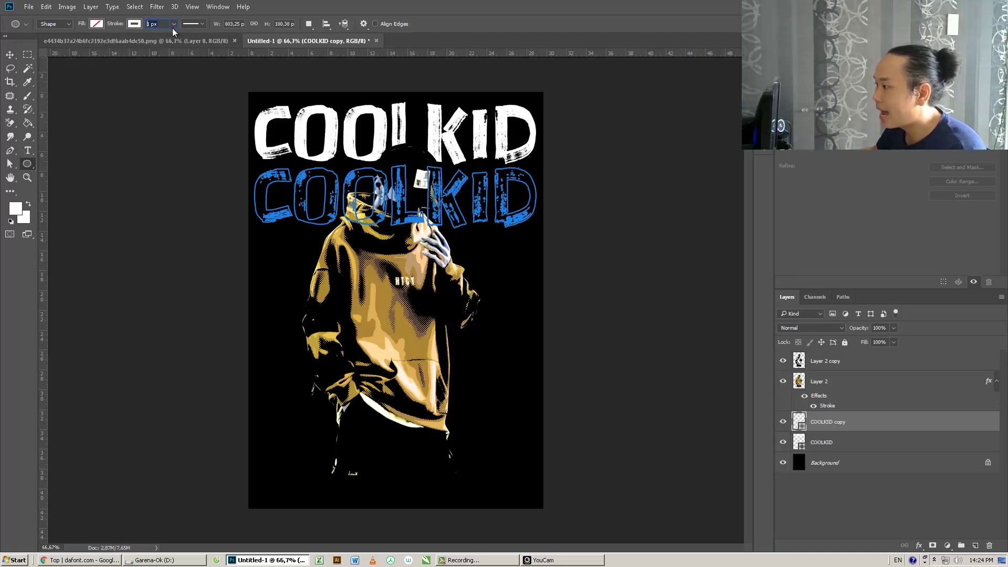
{"action": "type", "text": "15"}
{"action": "key", "text": "Return"}
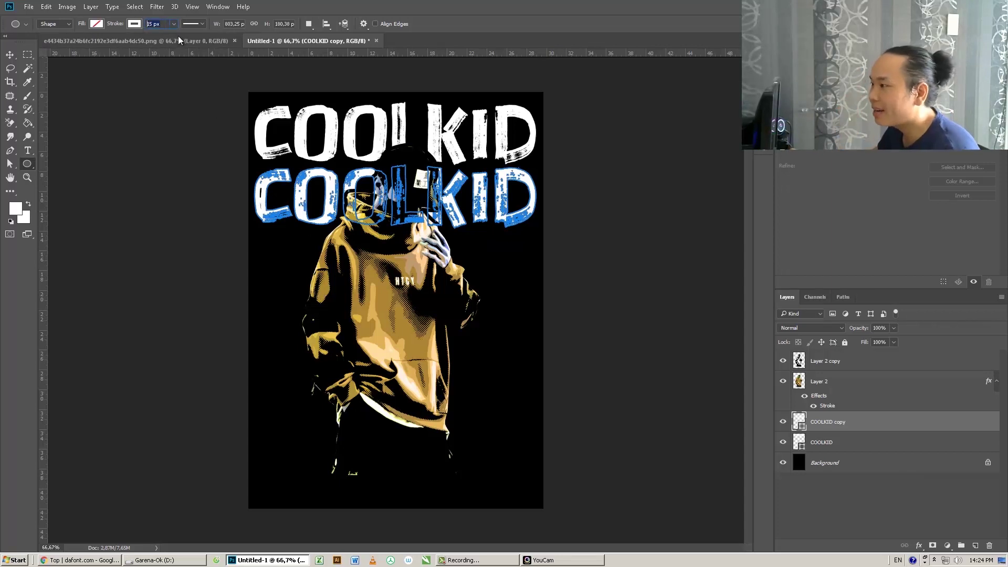
{"action": "type", "text": "7"}
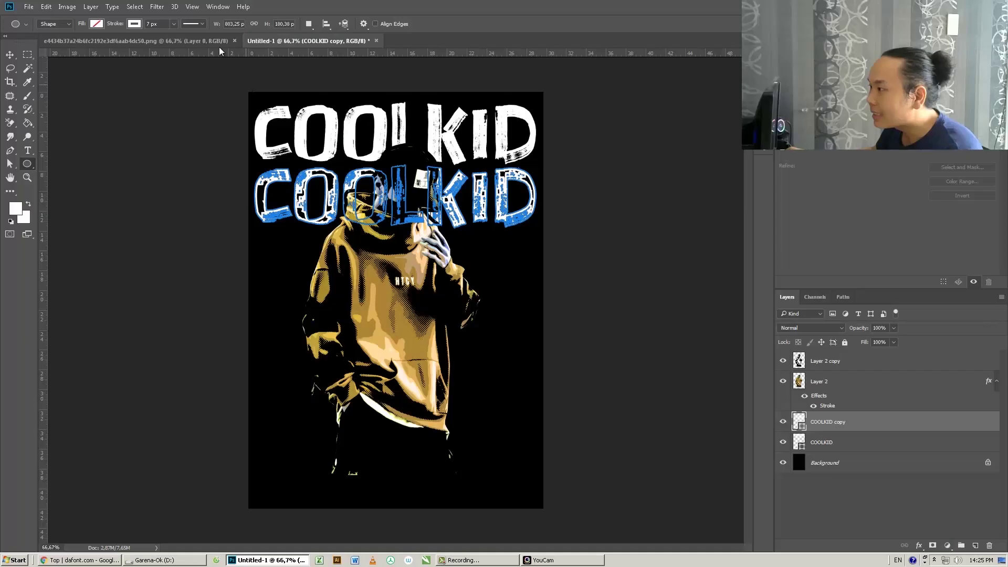
{"action": "left_click", "coordinate": [195, 24]}
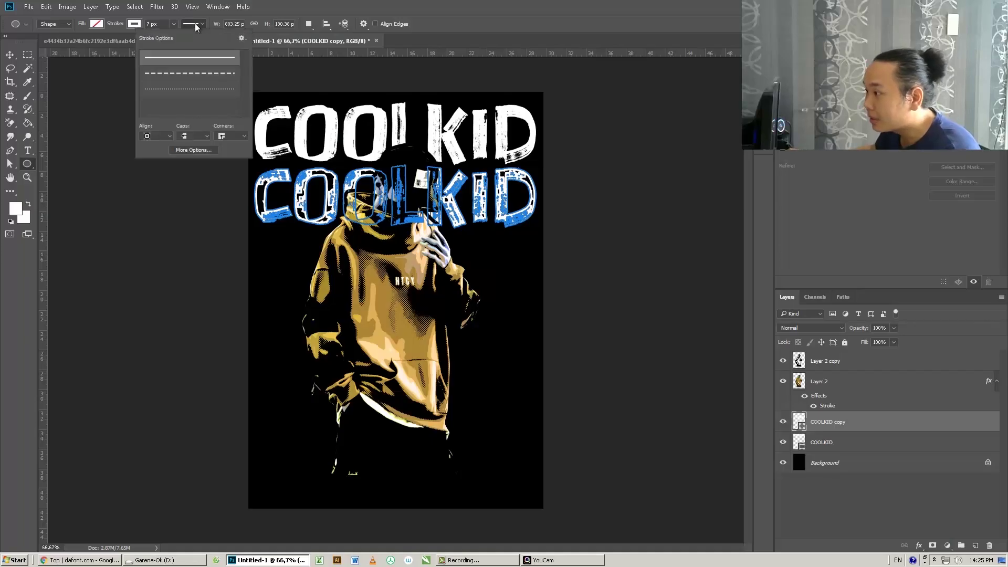
{"action": "left_click", "coordinate": [159, 134]}
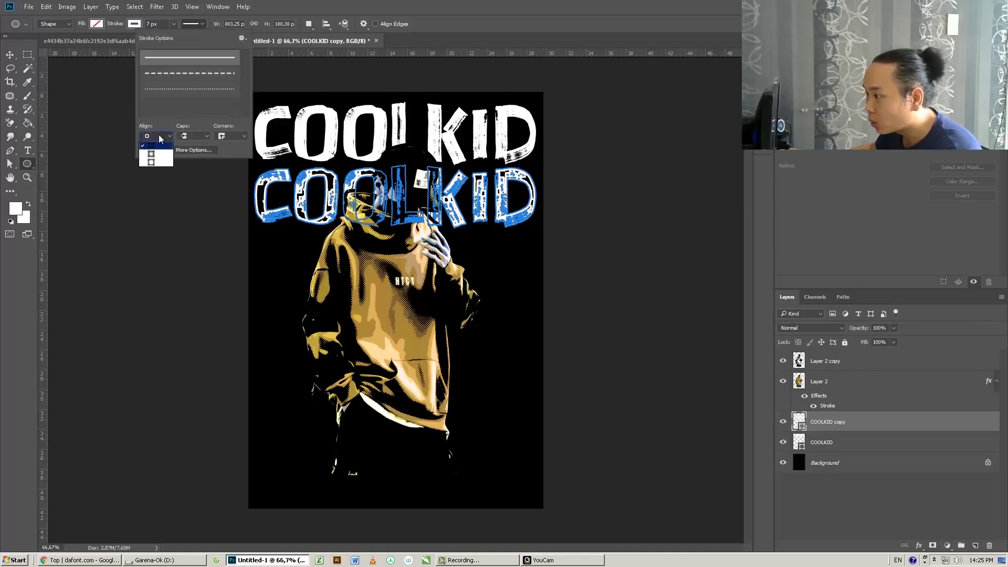
{"action": "left_click", "coordinate": [155, 164]}
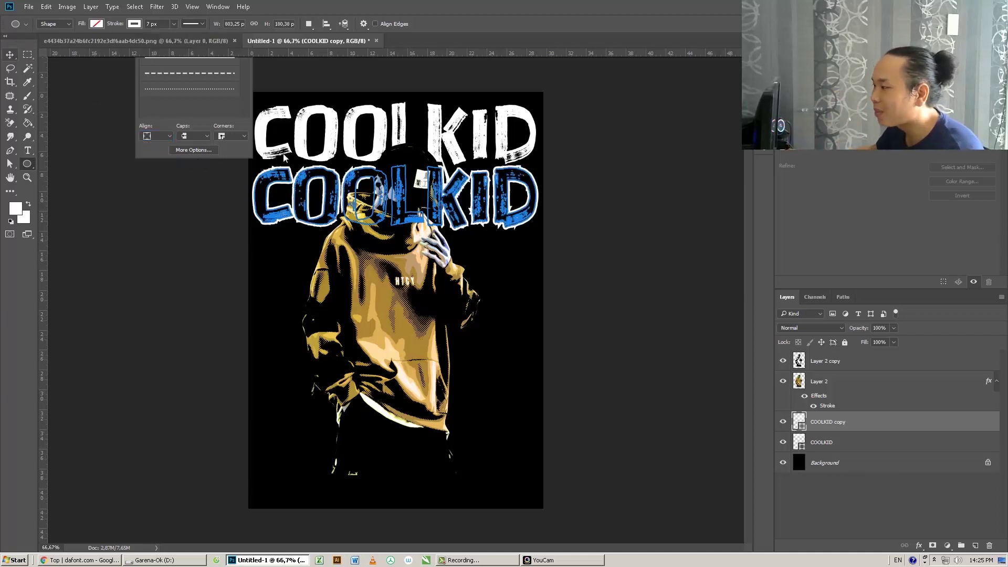
Lower the outlined COOLKID copy slightly, and duplicate both COOLKID layers as a pair placed below the first two rows
{"action": "key", "text": "v"}
{"action": "left_click_drag", "start_coordinate": [296, 196], "coordinate": [294, 204]}
{"action": "key", "text": "ctrl"}
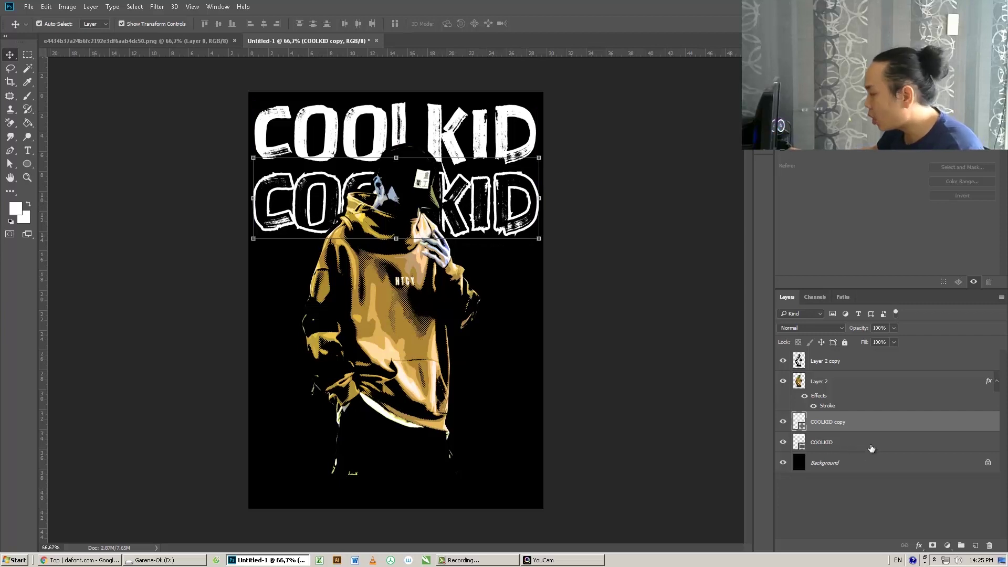
{"action": "left_click", "coordinate": [874, 446], "text": "ctrl"}
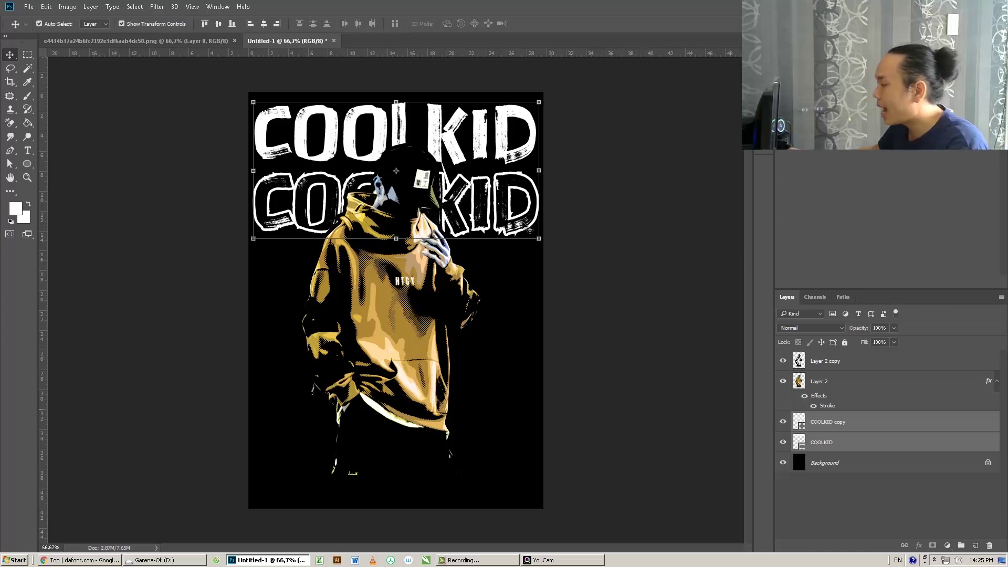
{"action": "key", "text": "ctrl+j"}
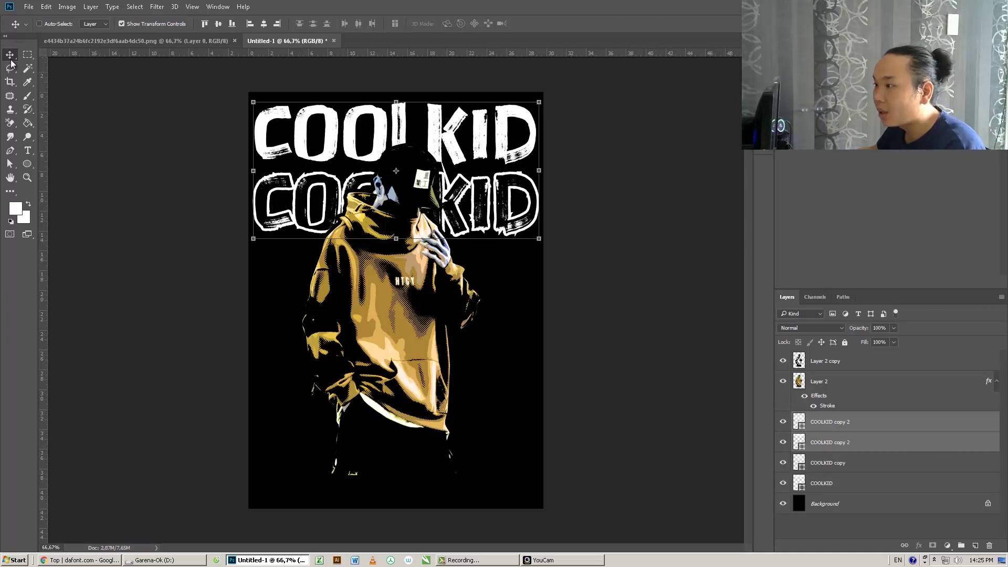
{"action": "left_click_drag", "start_coordinate": [494, 147], "coordinate": [482, 275]}
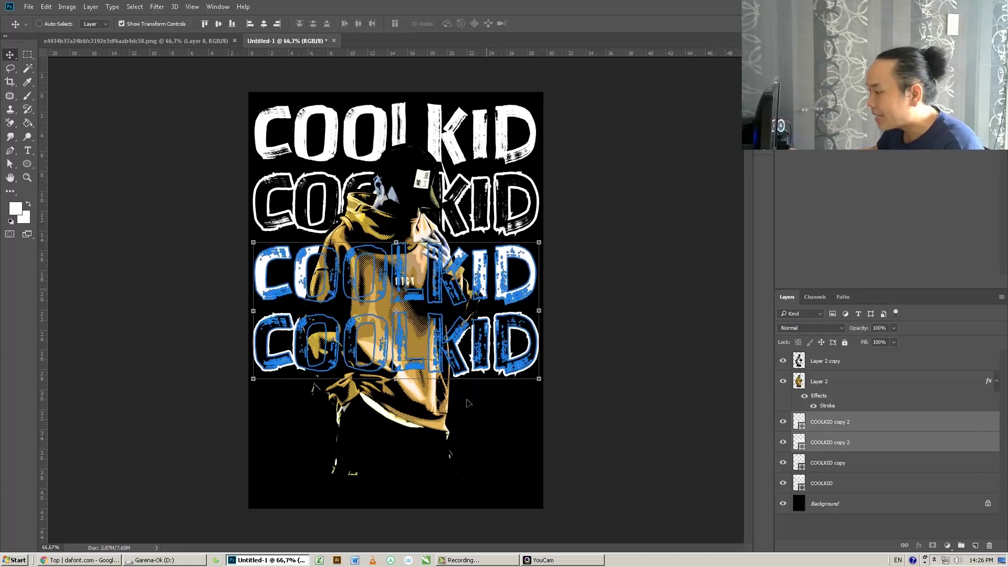
Duplicate the solid and outlined COOLKID pair below the existing rows, and delete the new outlined copy
{"action": "left_click_drag", "start_coordinate": [467, 416], "coordinate": [467, 562], "text": "alt"}
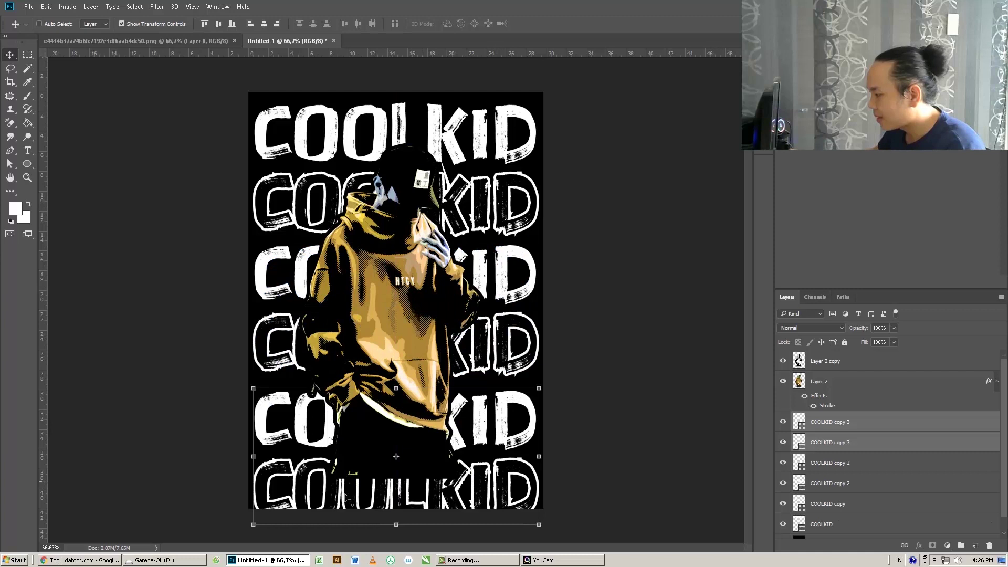
{"action": "left_click", "coordinate": [842, 424]}
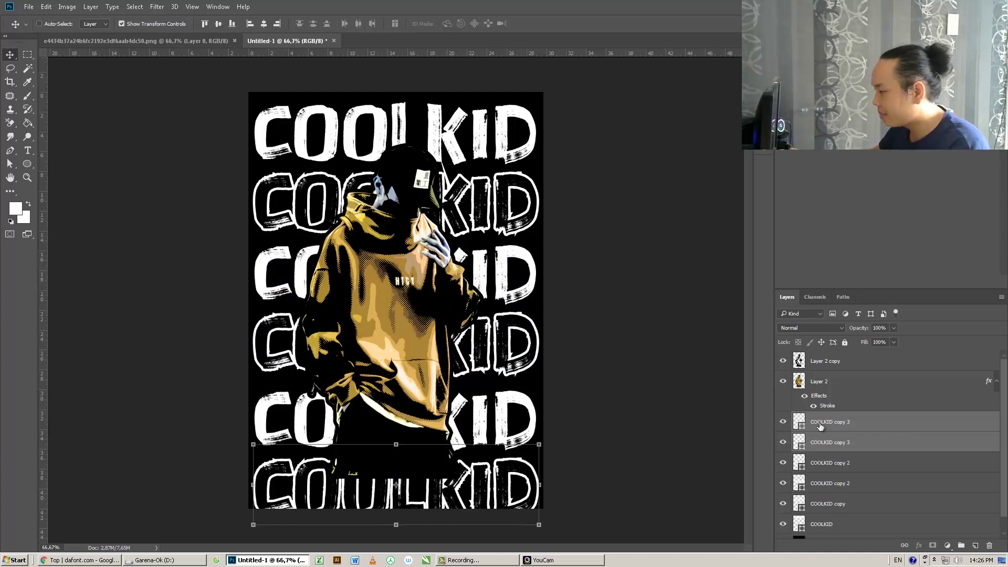
{"action": "left_click_drag", "start_coordinate": [843, 427], "coordinate": [989, 546]}
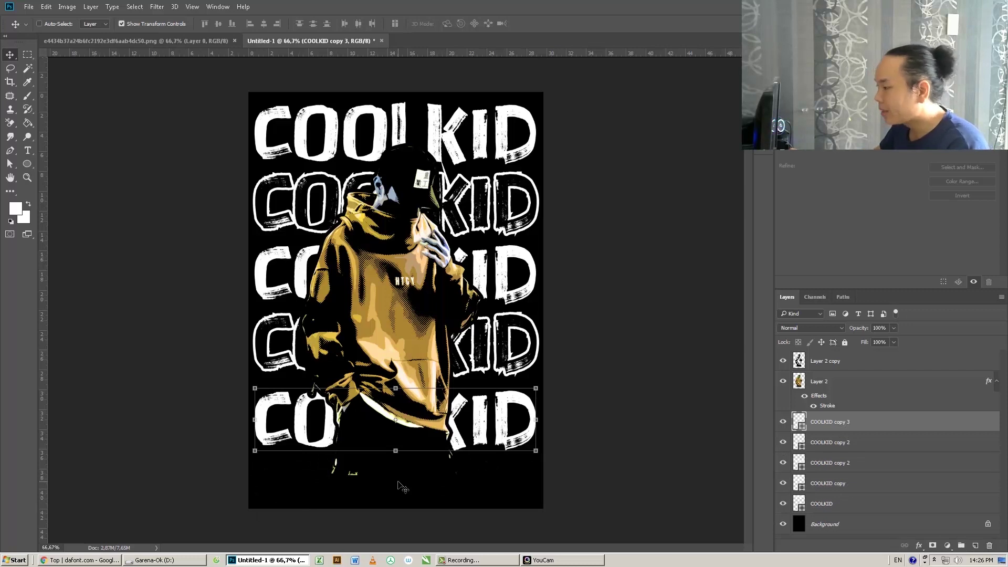
Add the text JUSTSHOWEDUP below the last COOLKID row and bring its layer above the figure layers
{"action": "left_click", "coordinate": [28, 151]}
{"action": "left_click", "coordinate": [66, 152]}
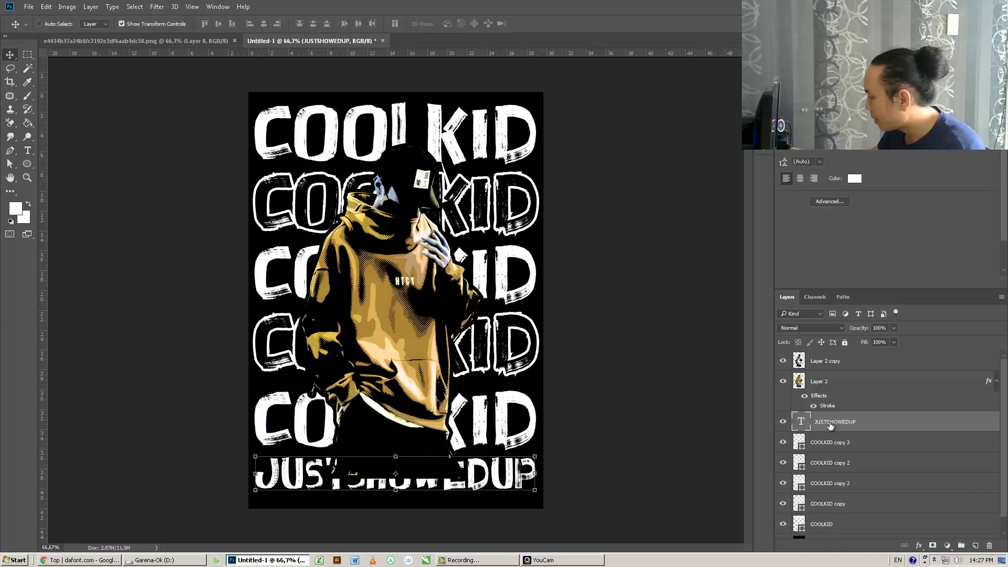
{"action": "mouse_move", "coordinate": [833, 426]}
{"action": "left_mouse_down"}
{"action": "mouse_move", "coordinate": [855, 381]}
{"action": "mouse_move", "coordinate": [847, 359]}
{"action": "left_mouse_up"}
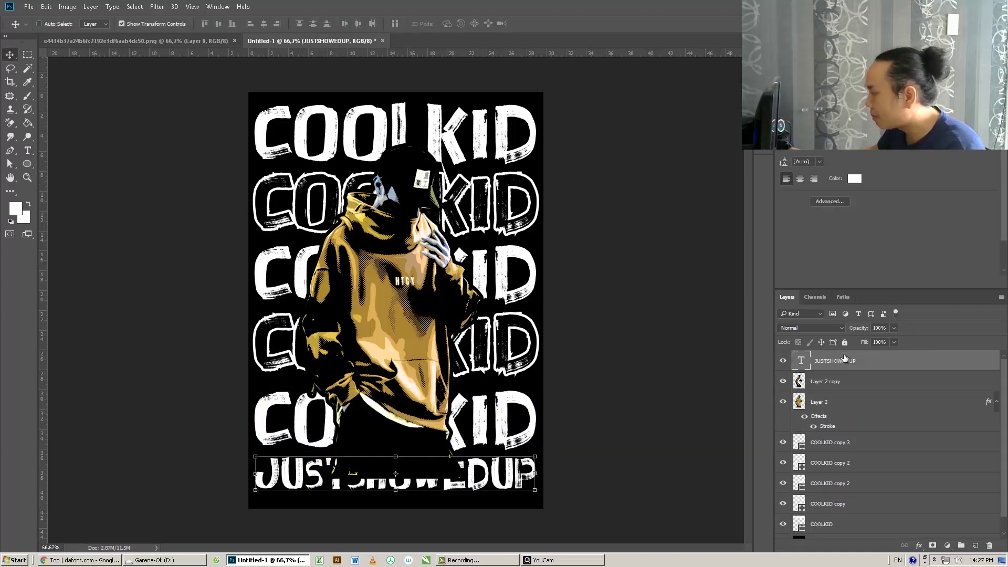
{"action": "left_click_drag", "start_coordinate": [487, 483], "coordinate": [487, 484]}
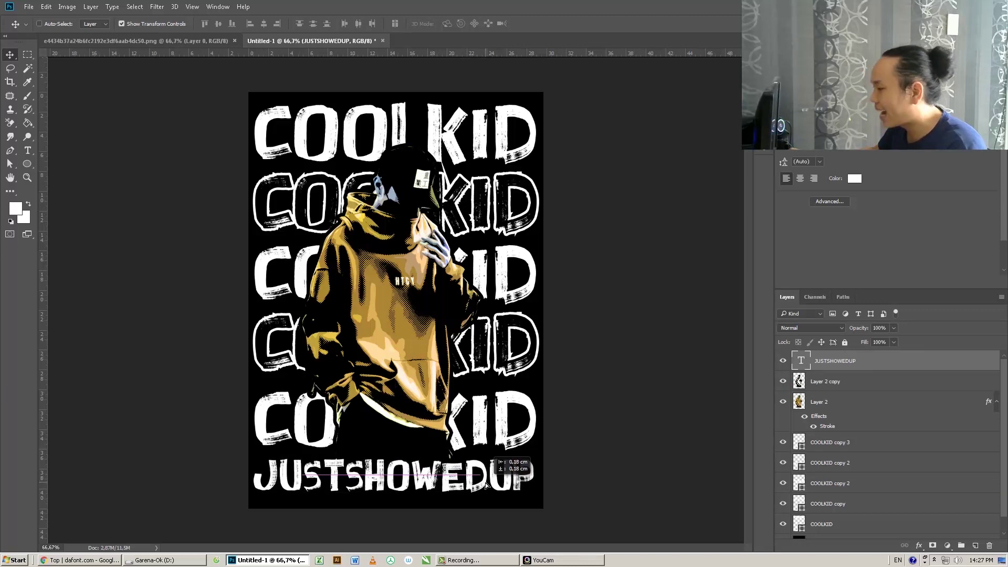
Group the five COOLKID shape layers, and put Layer 2 and Layer 2 copy into a second group
{"action": "left_click", "coordinate": [506, 444], "text": "ctrl"}
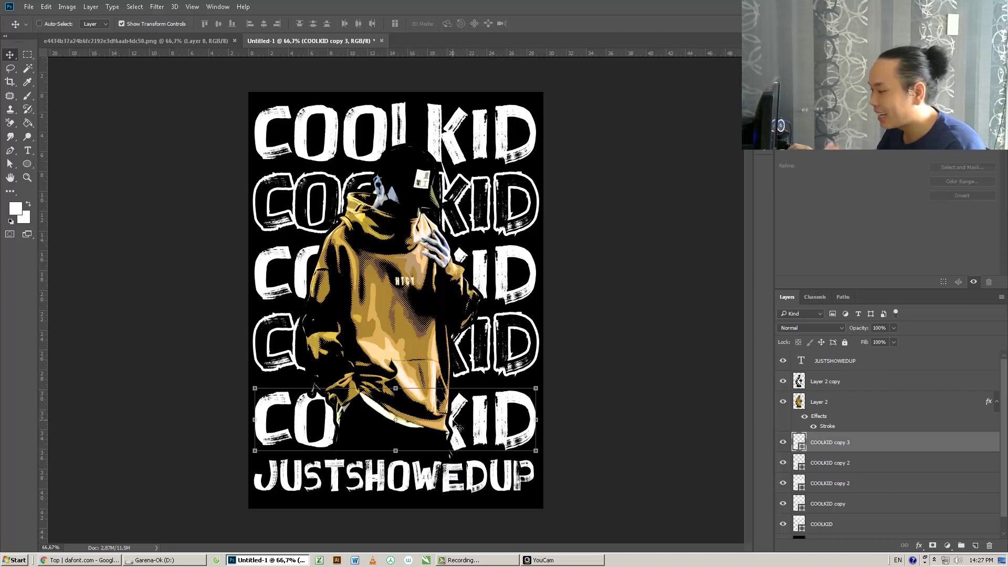
{"action": "scroll", "coordinate": [869, 447], "scroll_direction": "down", "scroll_amount": 1}
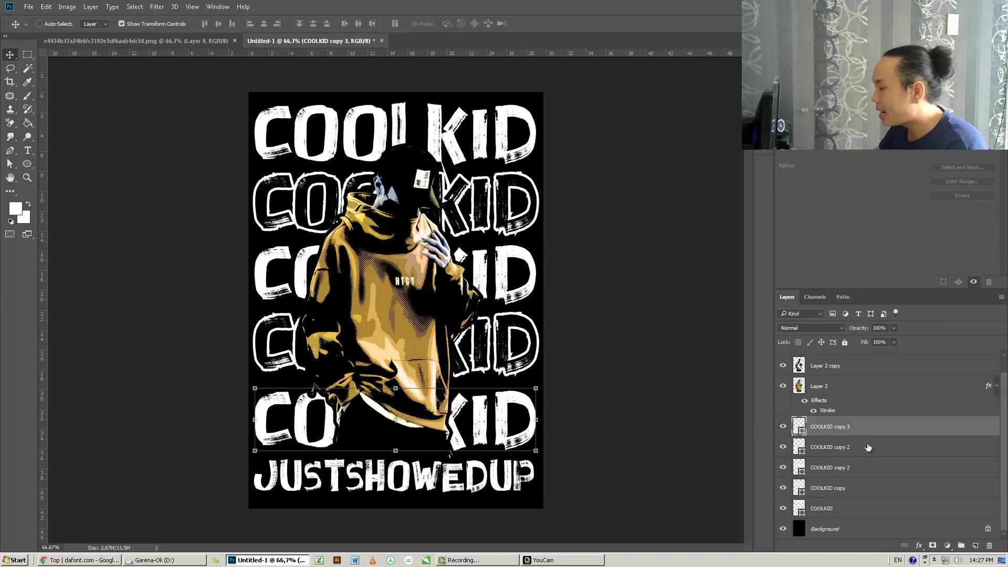
{"action": "left_click", "coordinate": [859, 508], "text": "shift"}
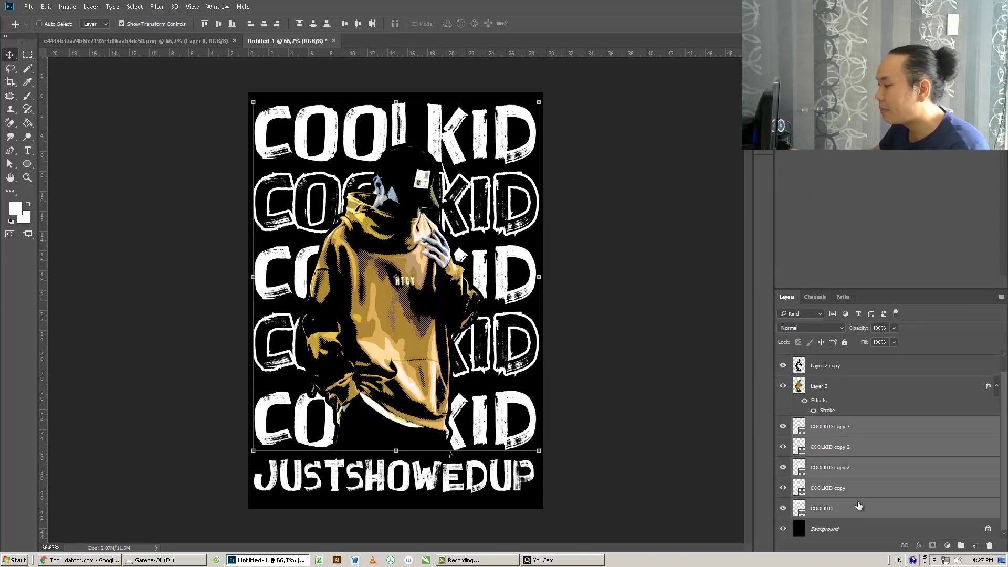
{"action": "left_click", "coordinate": [962, 549]}
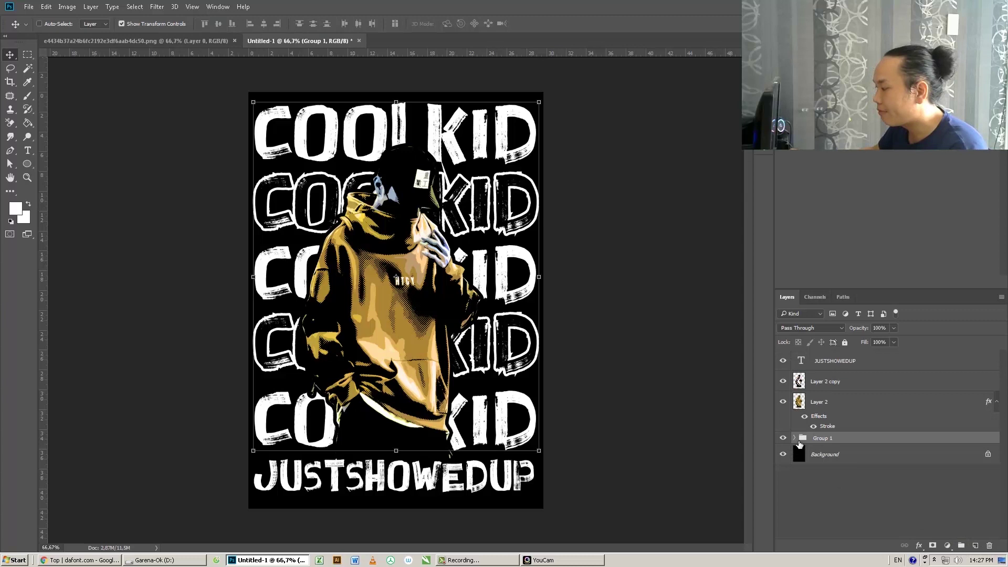
{"action": "left_click", "coordinate": [829, 404]}
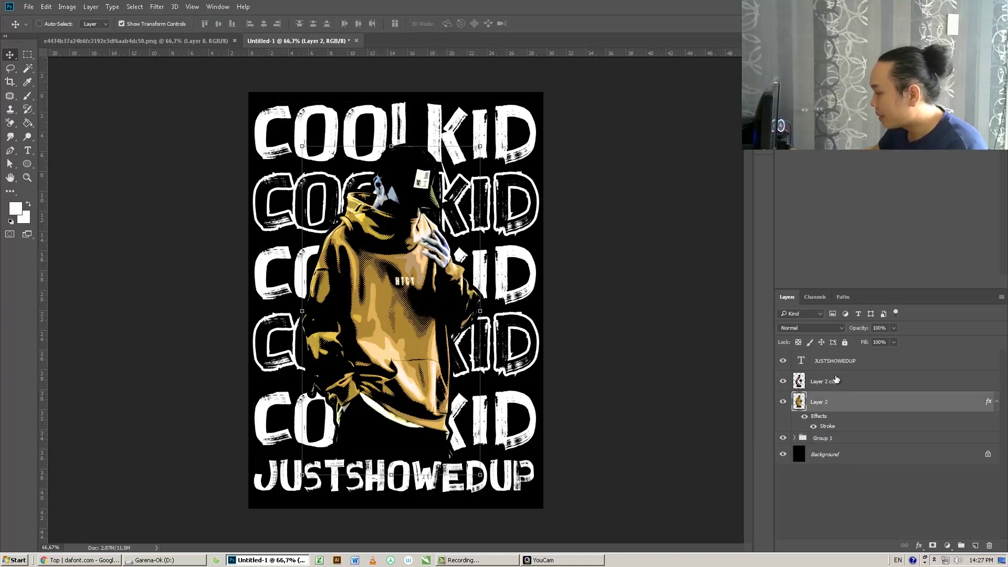
{"action": "left_click", "coordinate": [835, 381], "text": "shift"}
{"action": "left_click", "coordinate": [961, 549]}
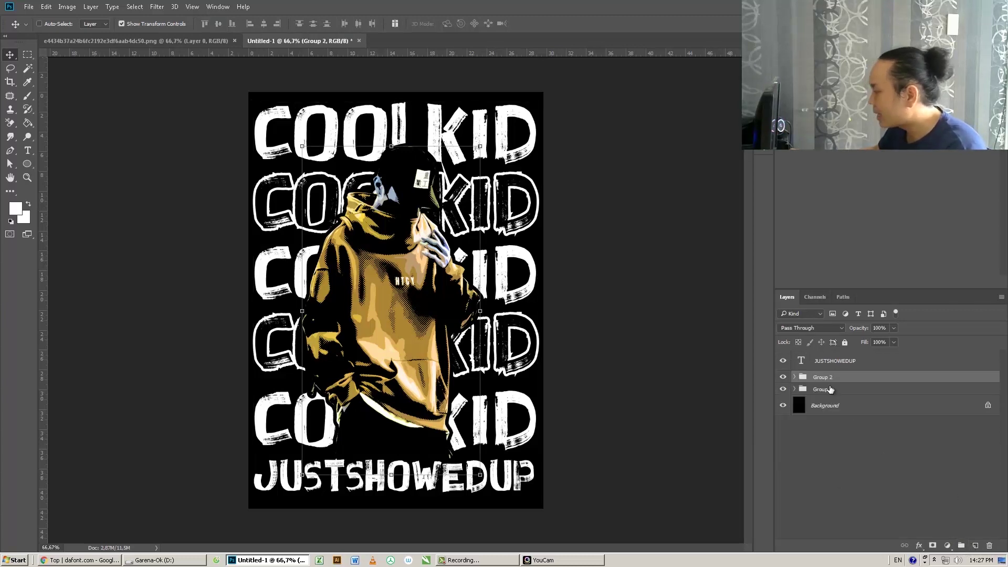
Scale the hooded figure's group up to about 109% and shift it slightly up and to the right
{"action": "key", "text": "ctrl+t"}
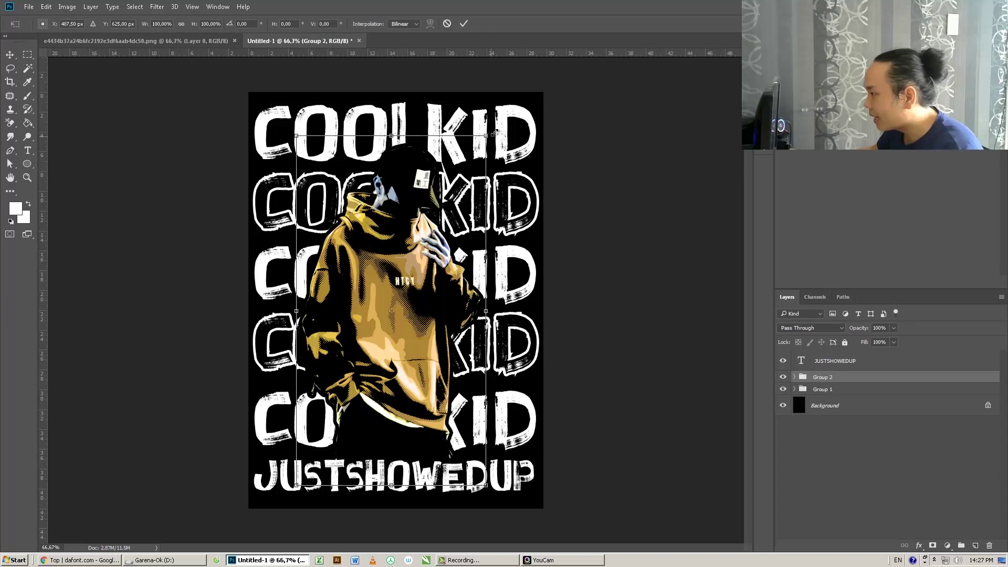
{"action": "left_click_drag", "start_coordinate": [495, 132], "coordinate": [493, 133]}
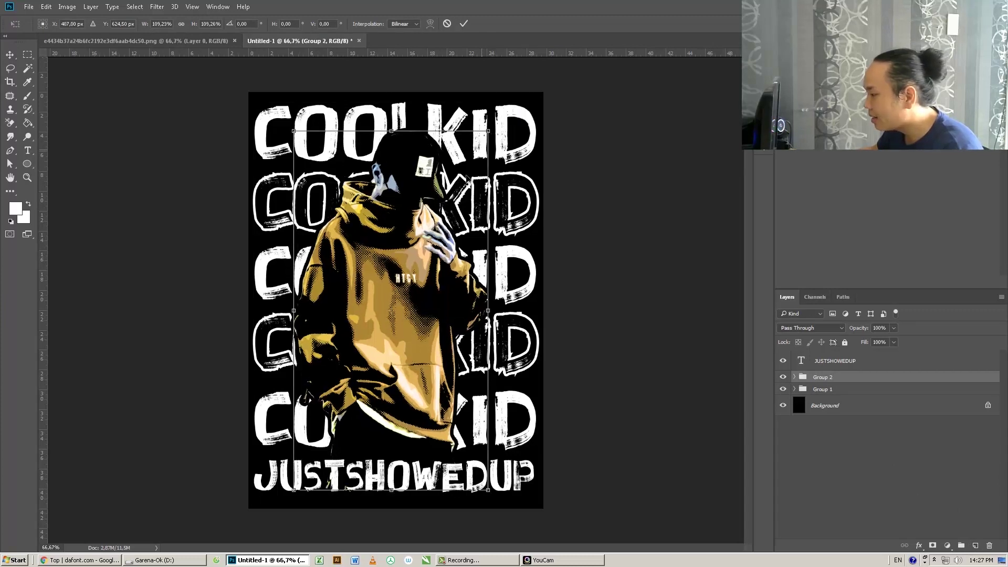
{"action": "left_click_drag", "start_coordinate": [463, 249], "coordinate": [465, 244]}
{"action": "key", "text": "Return"}
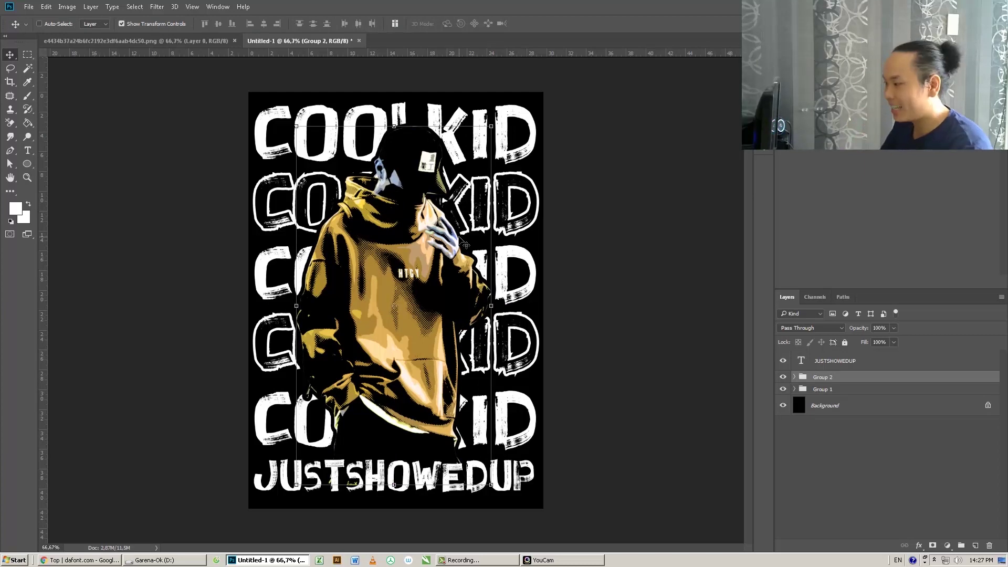
Switch to Chrome, search Google Images for FIRE and copy the Medium picture of red flames on black
{"action": "left_click", "coordinate": [80, 560]}
{"action": "left_click", "coordinate": [426, 211]}
{"action": "type", "text": "FIRE"}
{"action": "key", "text": "Return"}
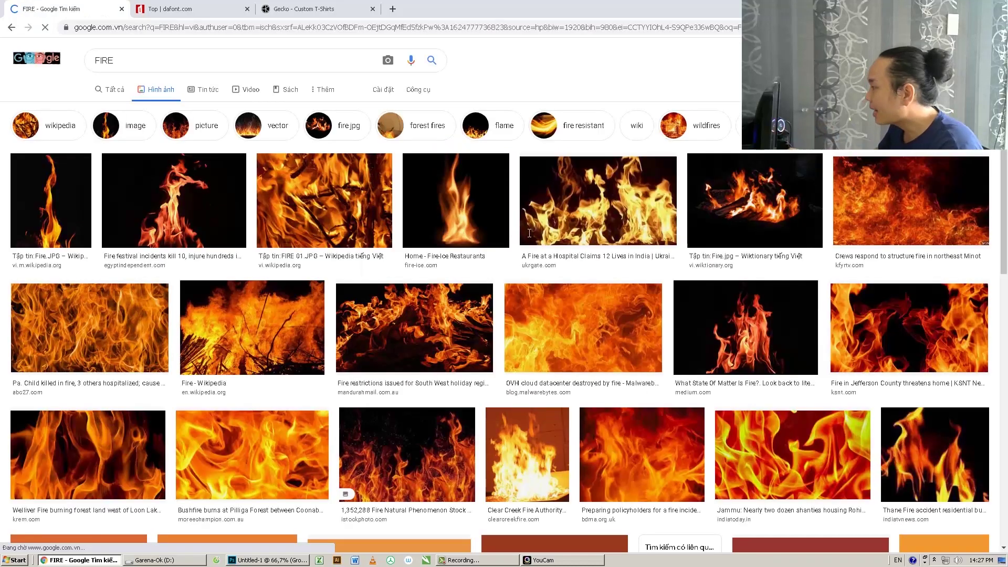
{"action": "scroll", "coordinate": [741, 283], "scroll_direction": "down", "scroll_amount": 2}
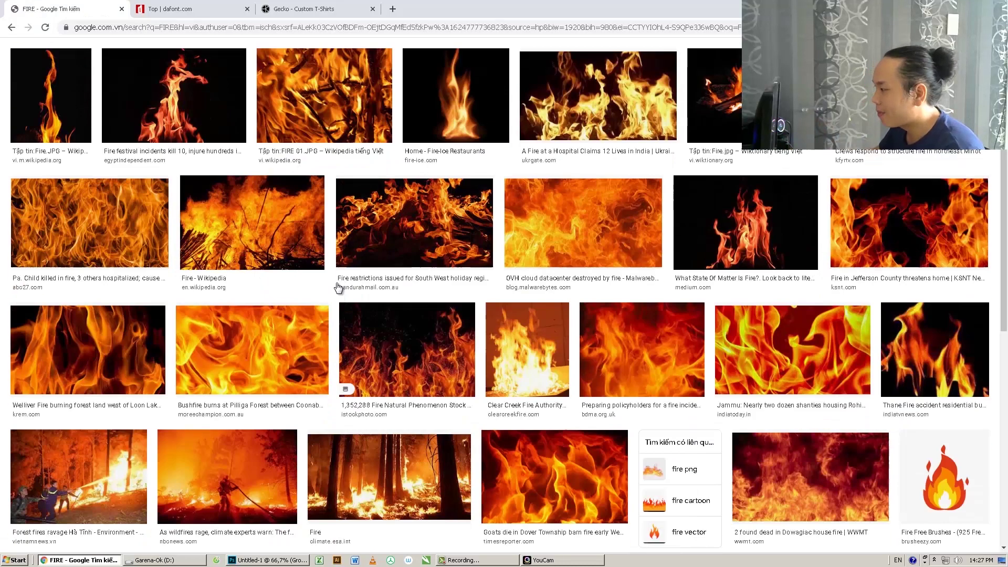
{"action": "left_click", "coordinate": [752, 214]}
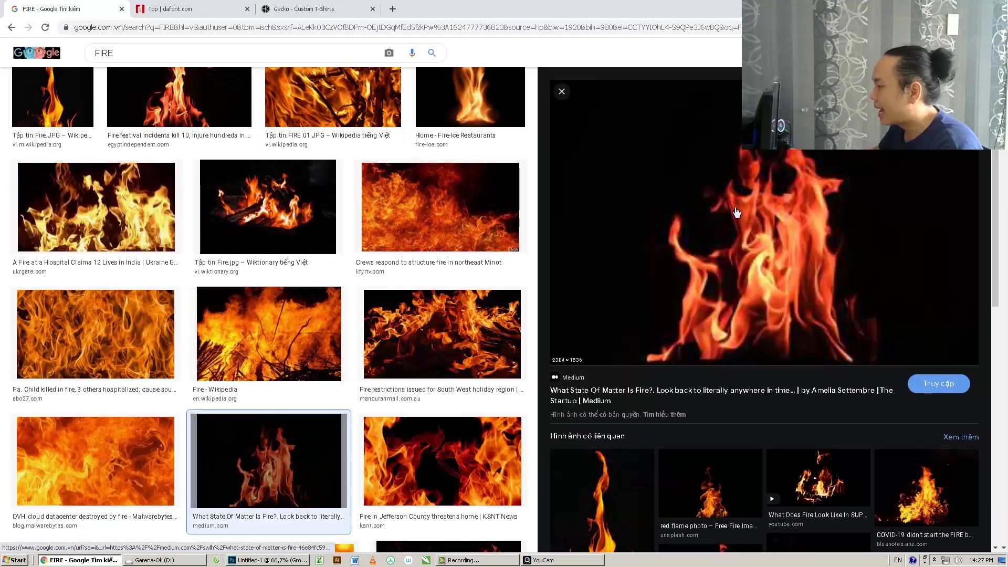
{"action": "right_click", "coordinate": [735, 211]}
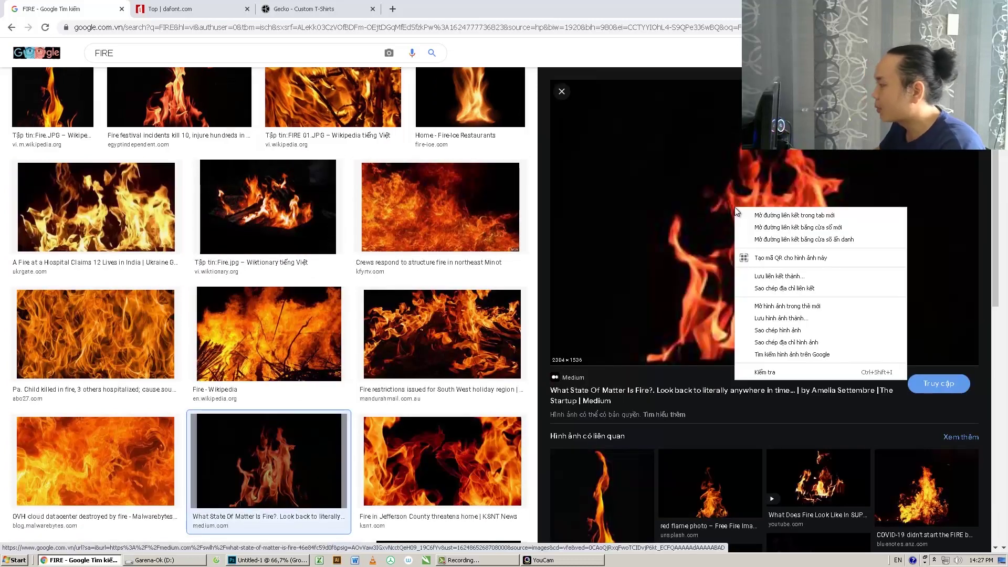
{"action": "left_click", "coordinate": [762, 331]}
Paste the fire picture into the Photoshop design beneath the COOLKID group, scale it down and position it behind the figure
{"action": "left_click", "coordinate": [244, 560]}
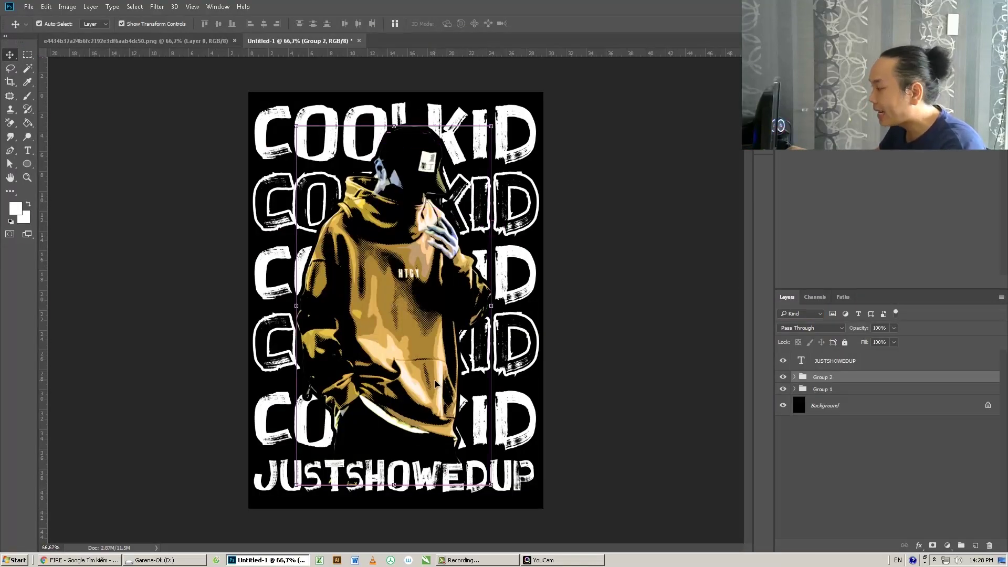
{"action": "key", "text": "ctrl+v"}
{"action": "left_click_drag", "start_coordinate": [846, 380], "coordinate": [855, 418]}
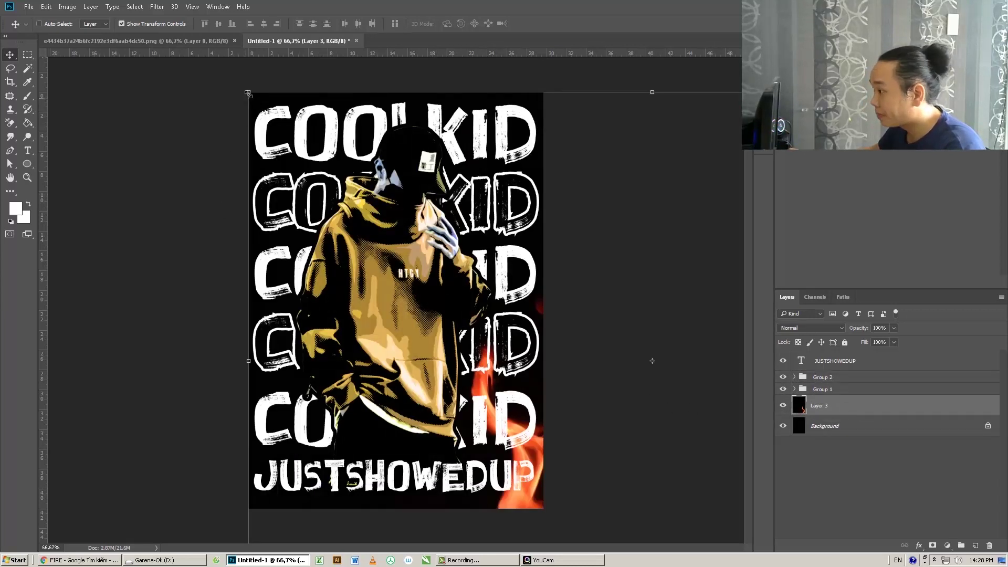
{"action": "left_click_drag", "start_coordinate": [249, 92], "coordinate": [413, 251]}
{"action": "left_click_drag", "start_coordinate": [517, 311], "coordinate": [319, 293]}
{"action": "left_click_drag", "start_coordinate": [306, 257], "coordinate": [278, 178]}
{"action": "key", "text": "Return"}
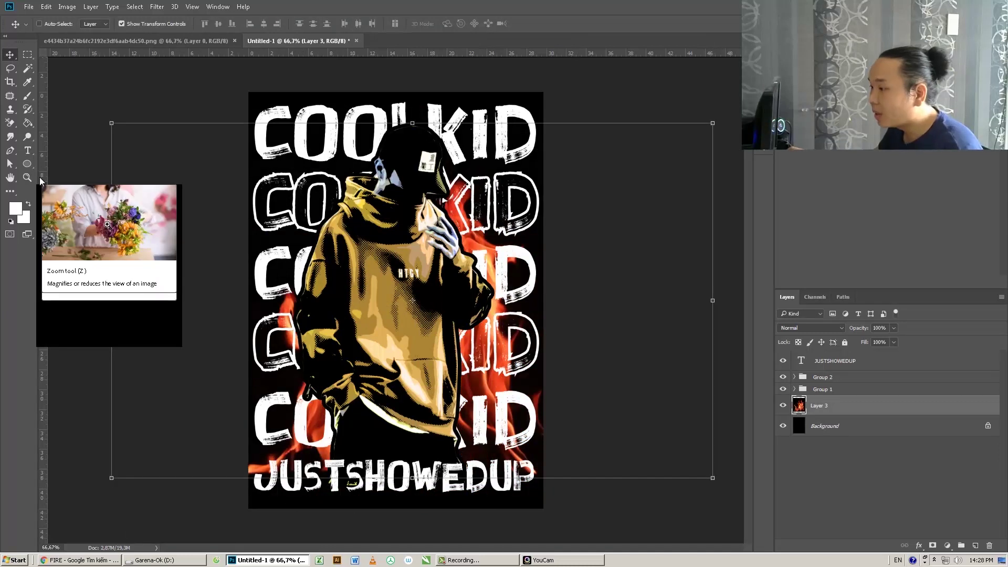
Hide the Background layer and remove the black around the flames using the Background Eraser with Discontiguous limits
{"action": "left_click", "coordinate": [10, 122]}
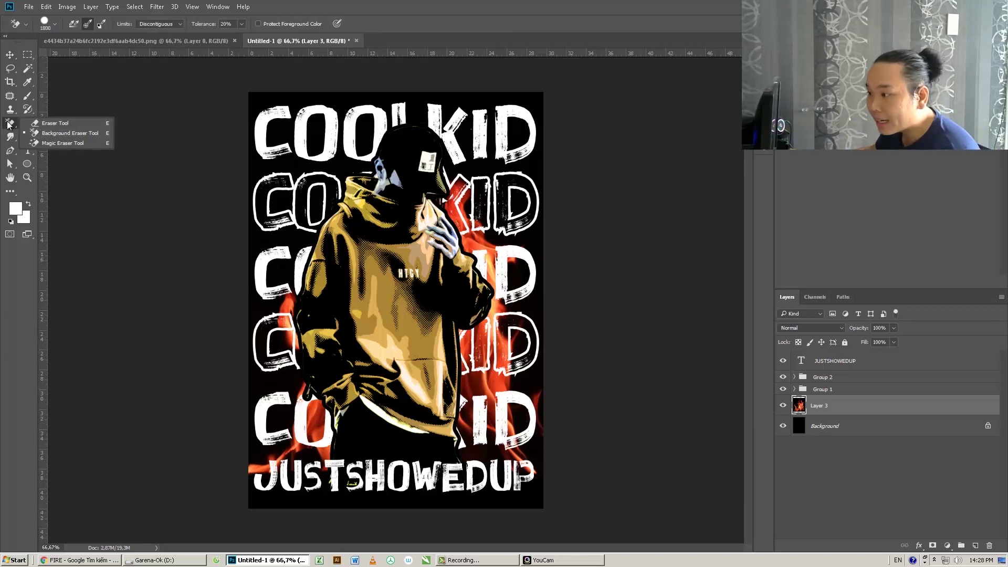
{"action": "left_click", "coordinate": [61, 136]}
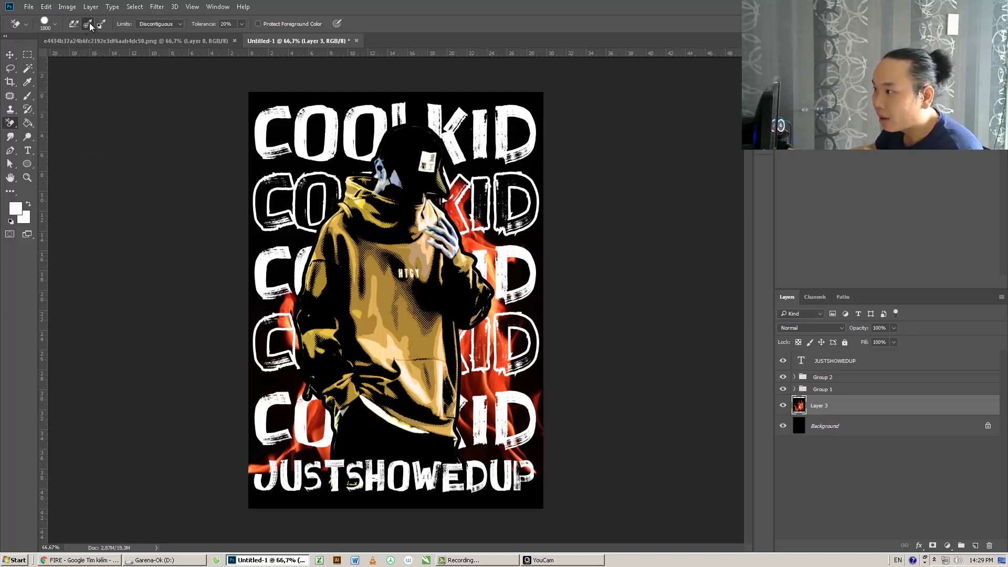
{"action": "left_click", "coordinate": [139, 25]}
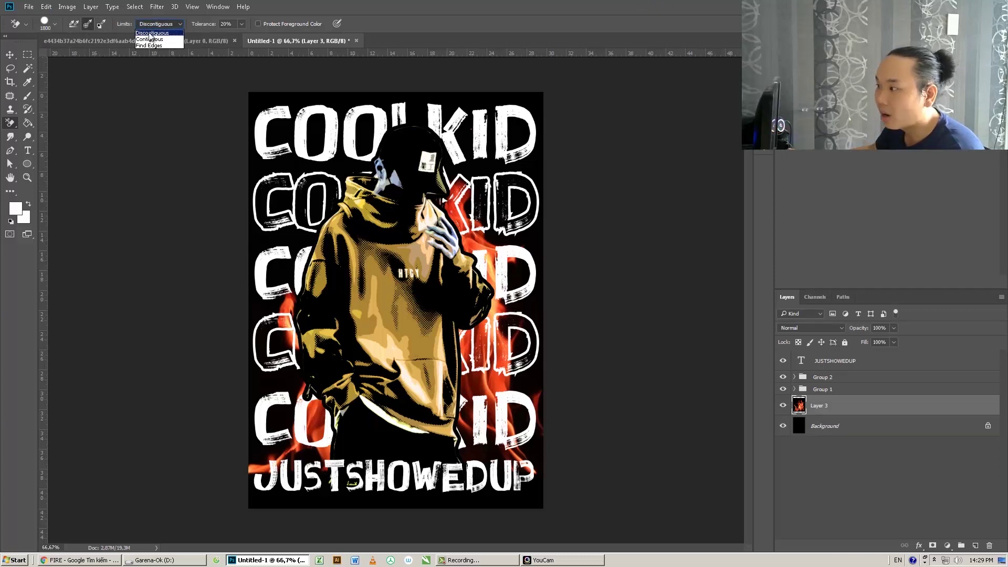
{"action": "left_click", "coordinate": [151, 34]}
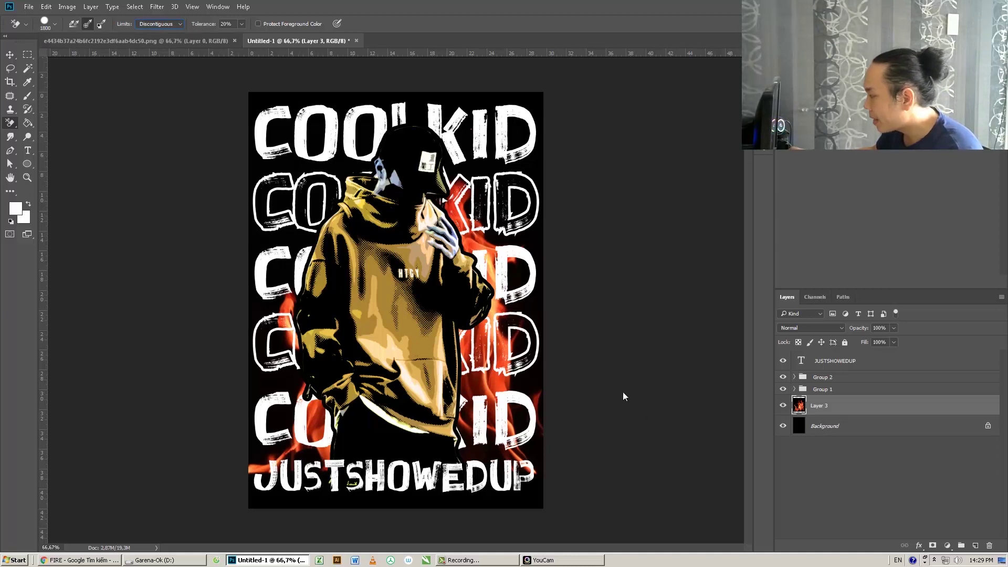
{"action": "left_click", "coordinate": [784, 427]}
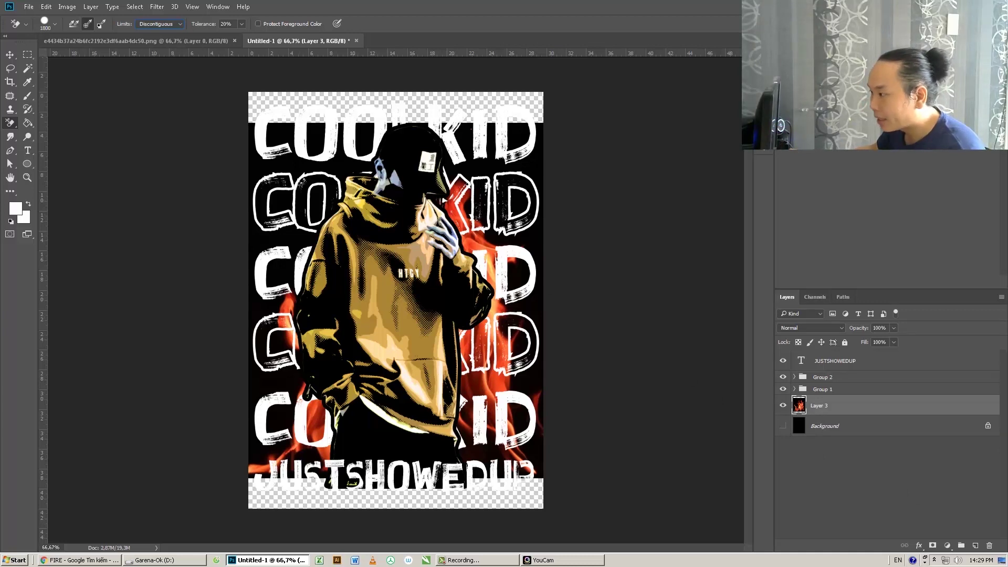
{"action": "left_click", "coordinate": [399, 157]}
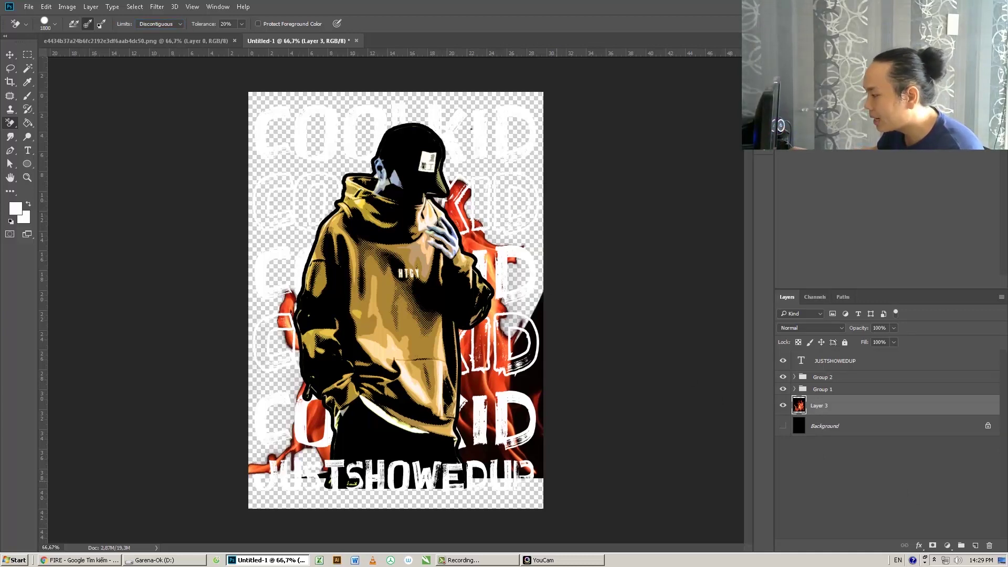
{"action": "left_click", "coordinate": [530, 378]}
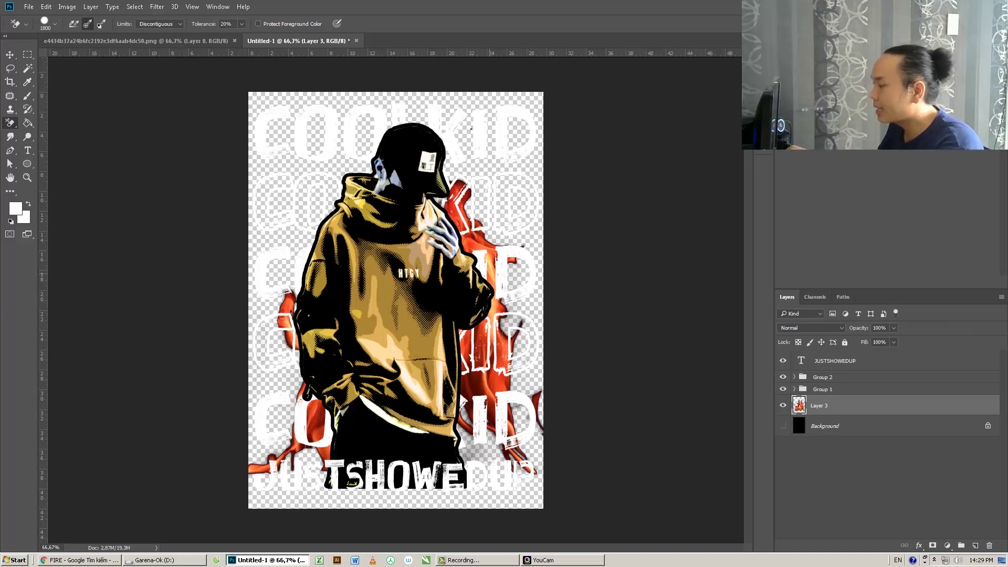
Duplicate the erased fire layer and set the foreground colour to black
{"action": "key", "text": "ctrl+j"}
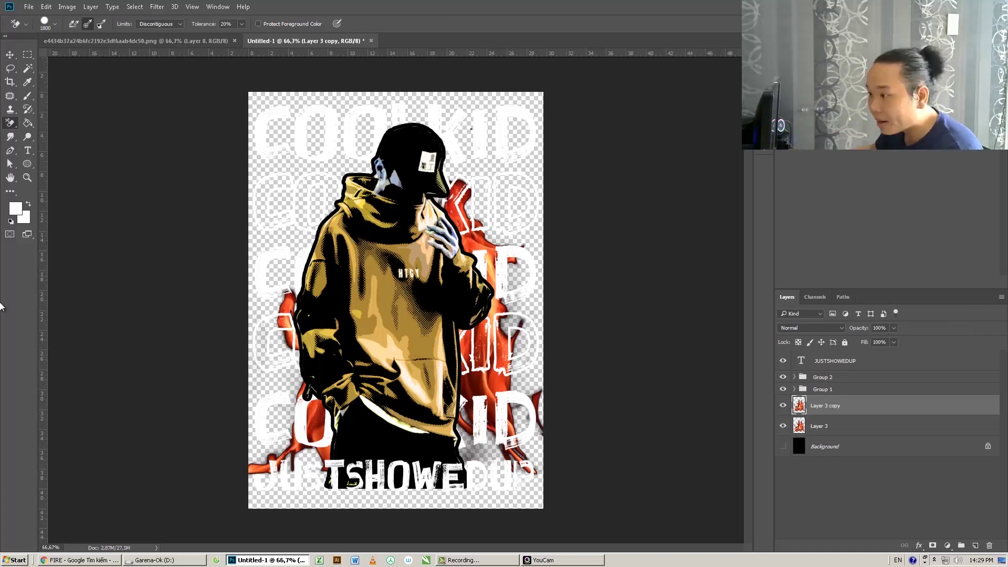
{"action": "left_click", "coordinate": [16, 209]}
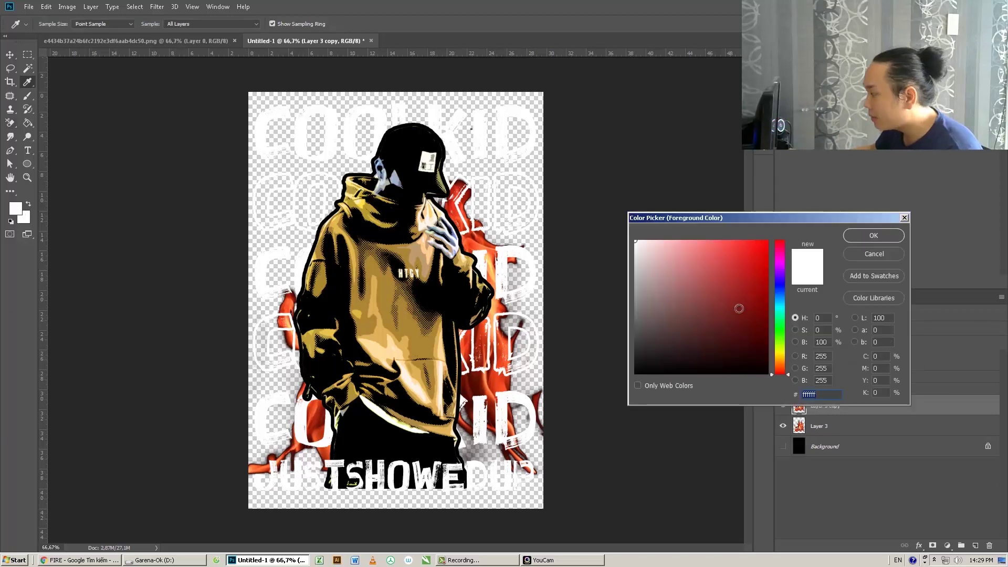
{"action": "left_click_drag", "start_coordinate": [742, 309], "coordinate": [574, 406]}
{"action": "left_click", "coordinate": [866, 235]}
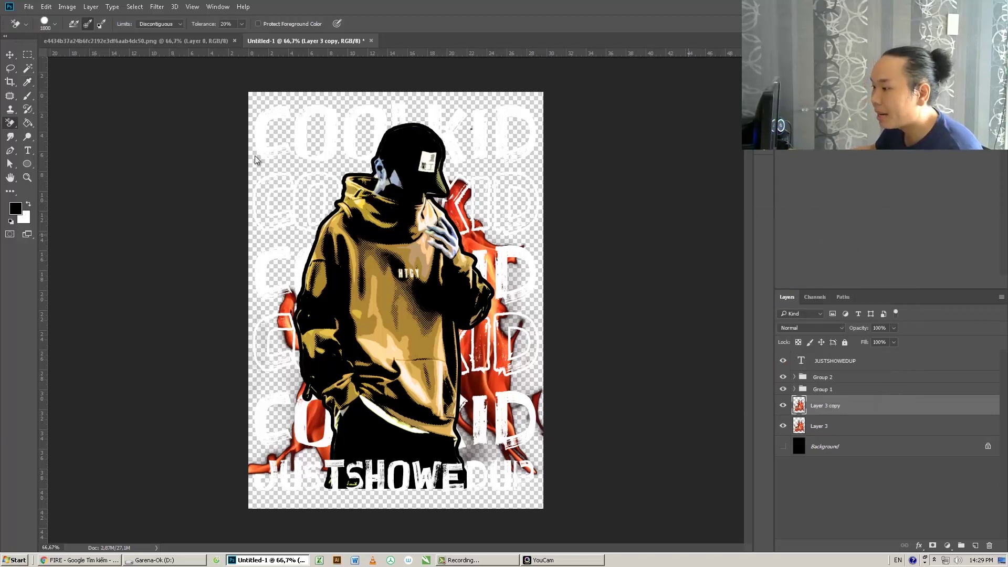
Apply the Halftone Pattern filter to the fire copy with size 2, contrast 10 and Dot type, and set its blend mode to Multiply
{"action": "left_click", "coordinate": [156, 6]}
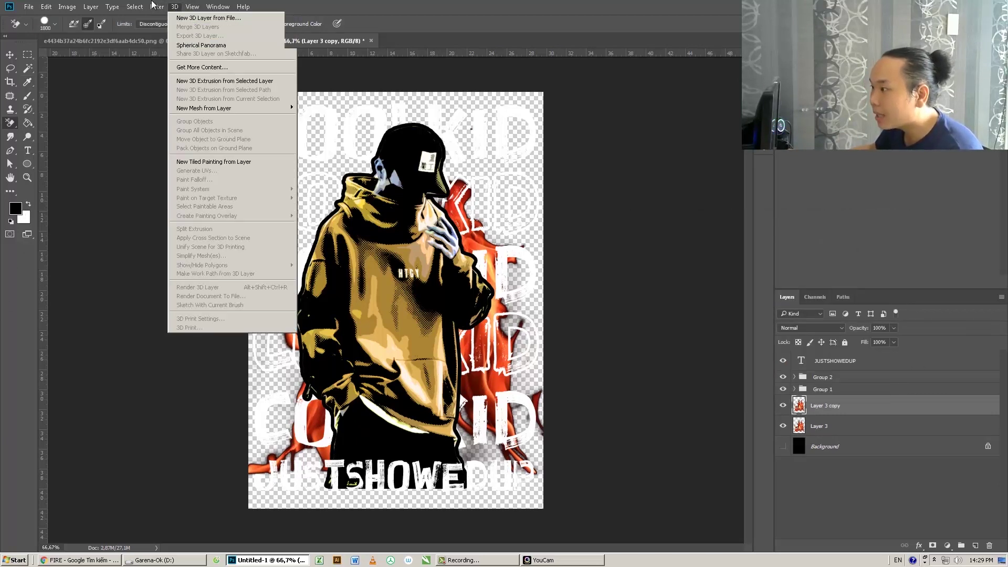
{"action": "left_click", "coordinate": [169, 45]}
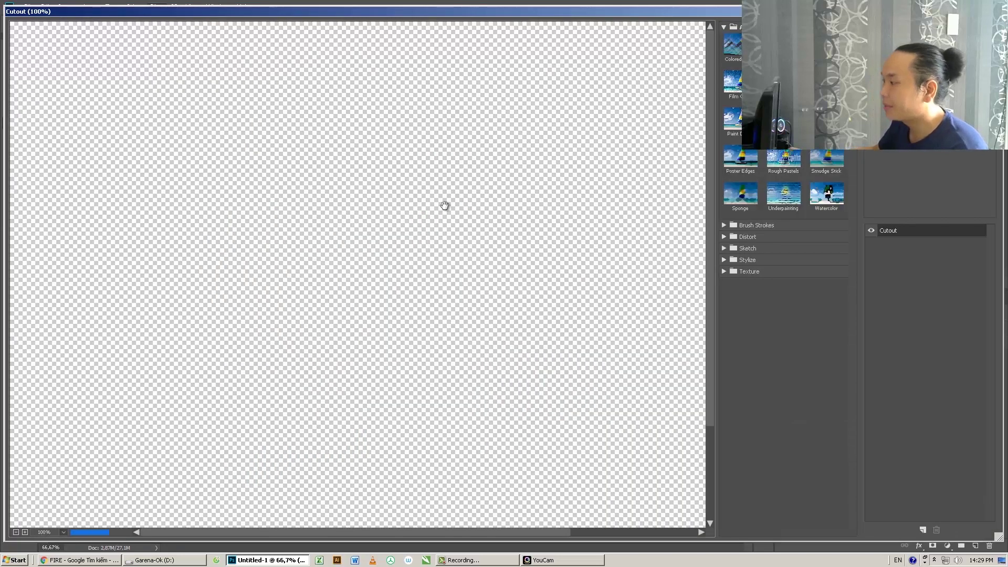
{"action": "left_click", "coordinate": [749, 249]}
{"action": "left_click", "coordinate": [741, 340]}
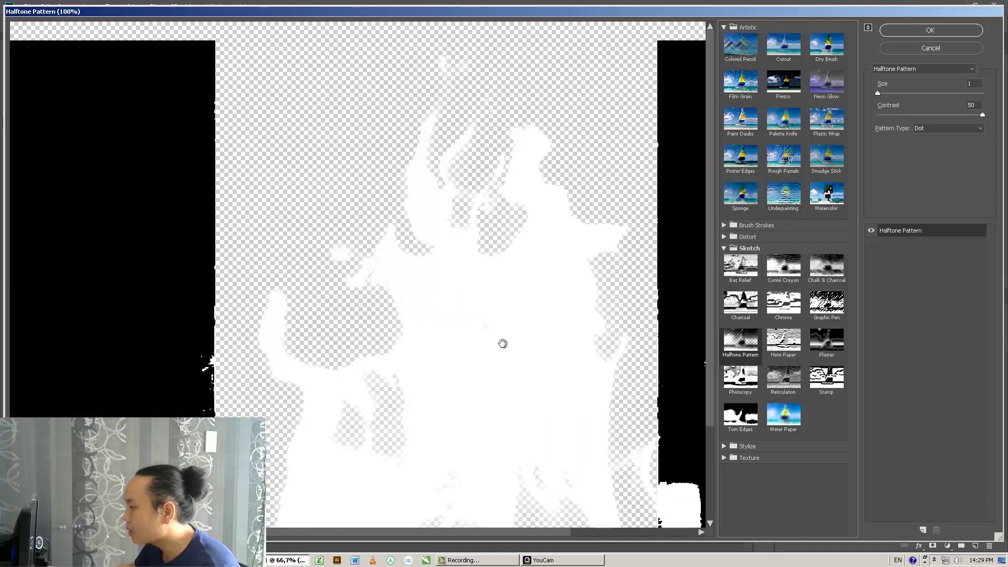
{"action": "left_click_drag", "start_coordinate": [881, 92], "coordinate": [895, 92]}
{"action": "left_click", "coordinate": [899, 115]}
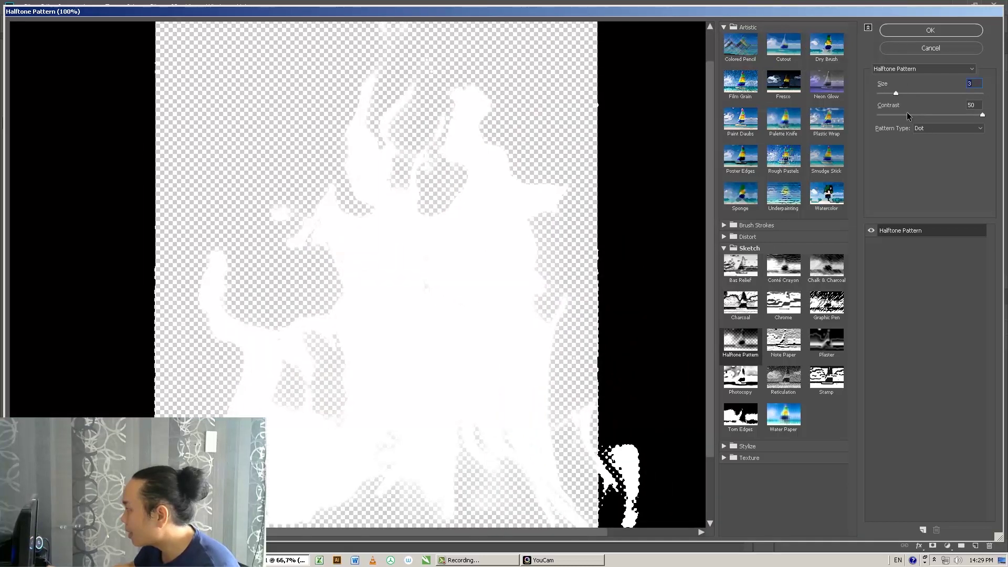
{"action": "left_click_drag", "start_coordinate": [900, 116], "coordinate": [887, 93]}
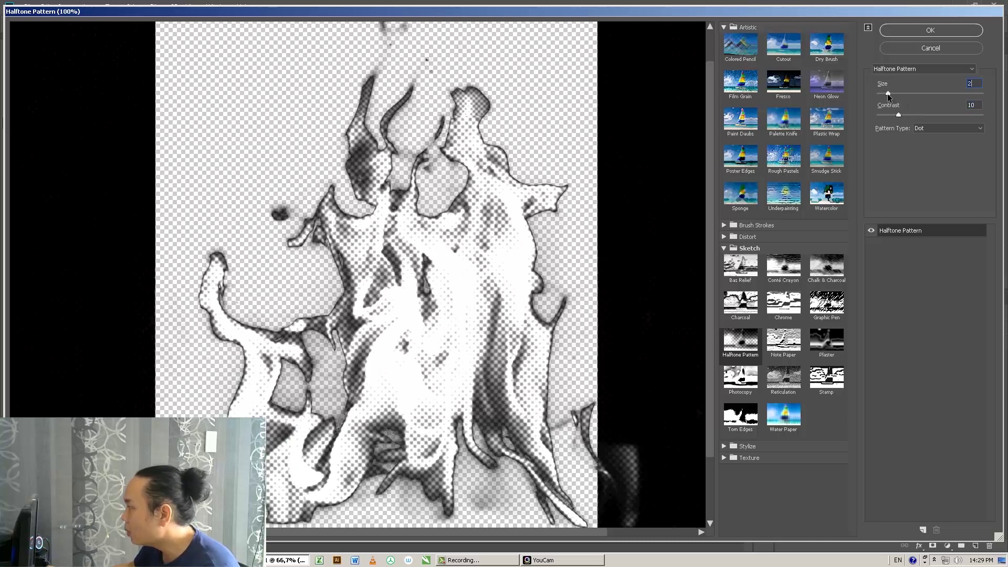
{"action": "left_click", "coordinate": [931, 31]}
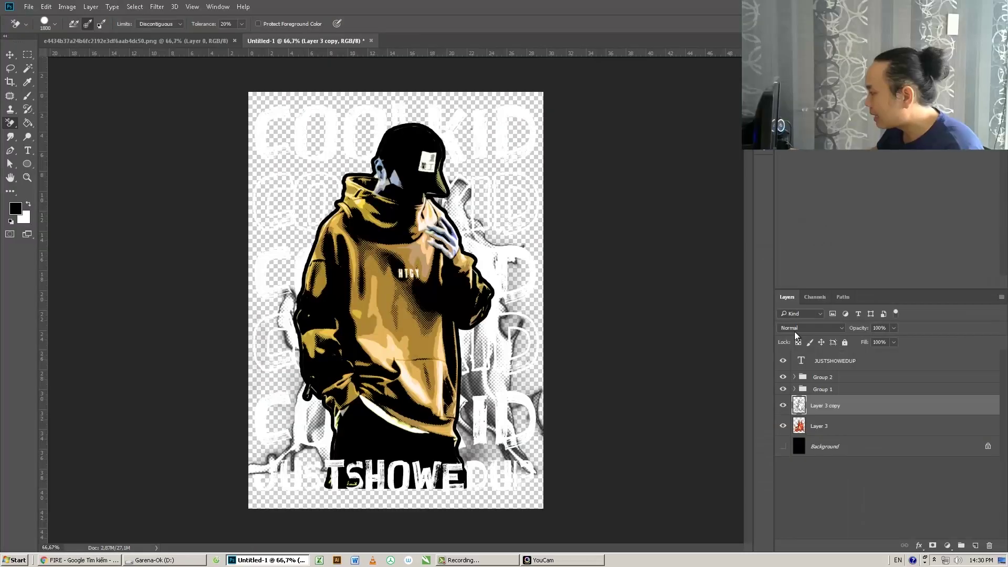
{"action": "left_click", "coordinate": [795, 329]}
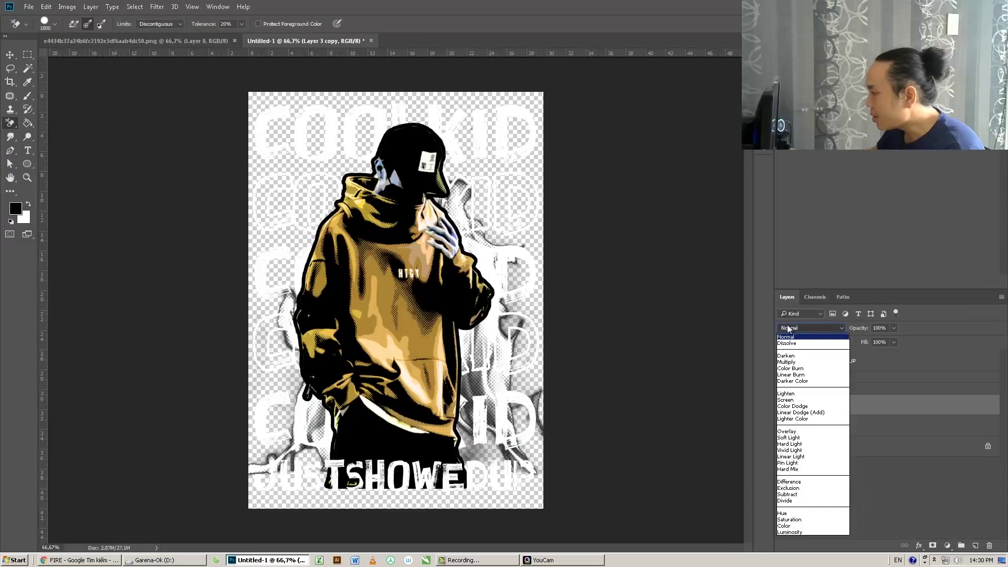
{"action": "left_click", "coordinate": [794, 363]}
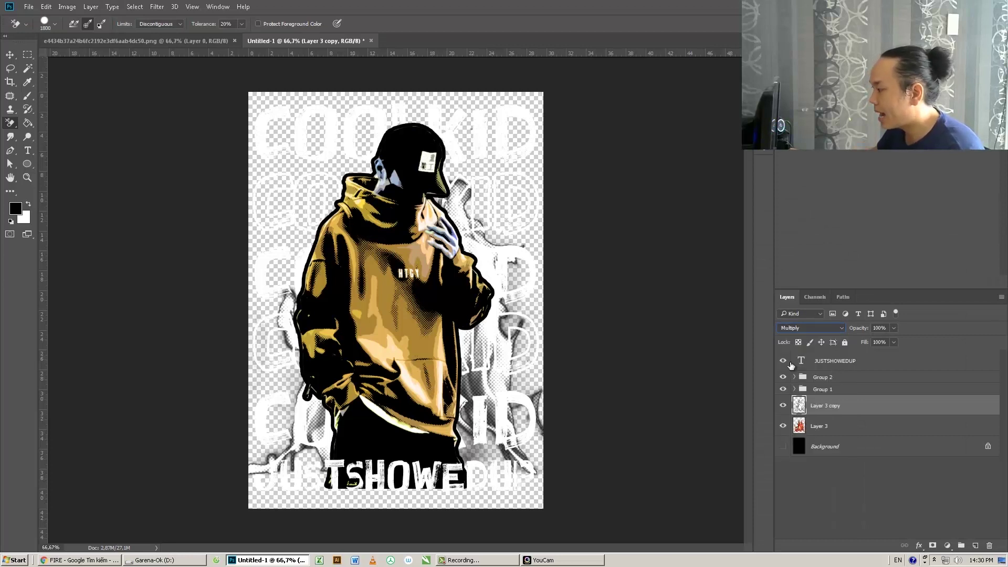
Apply the Cutout filter to the original fire layer with 8 levels, edge simplicity 0 and edge fidelity 3
{"action": "left_click", "coordinate": [828, 430]}
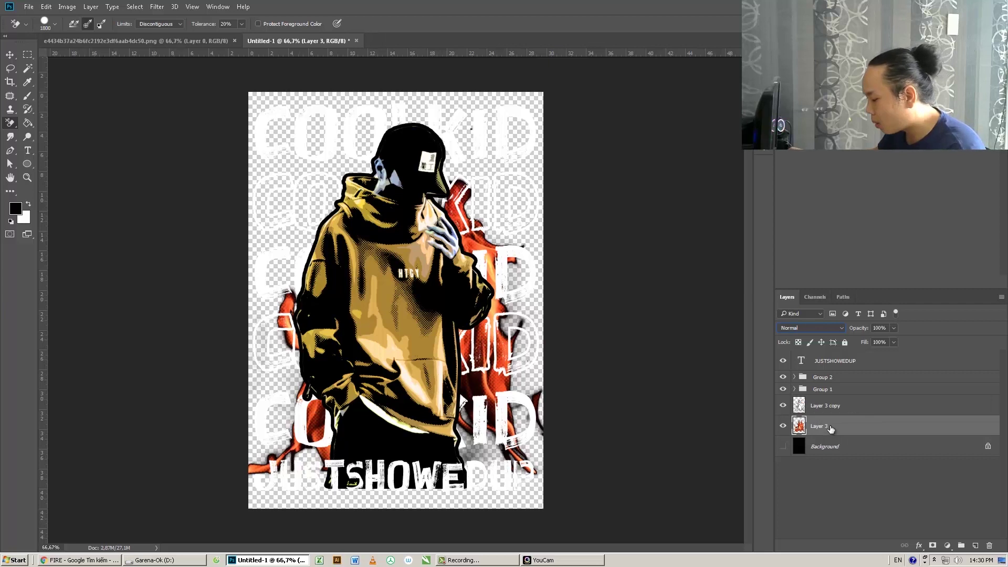
{"action": "left_click", "coordinate": [157, 7]}
{"action": "left_click", "coordinate": [170, 45]}
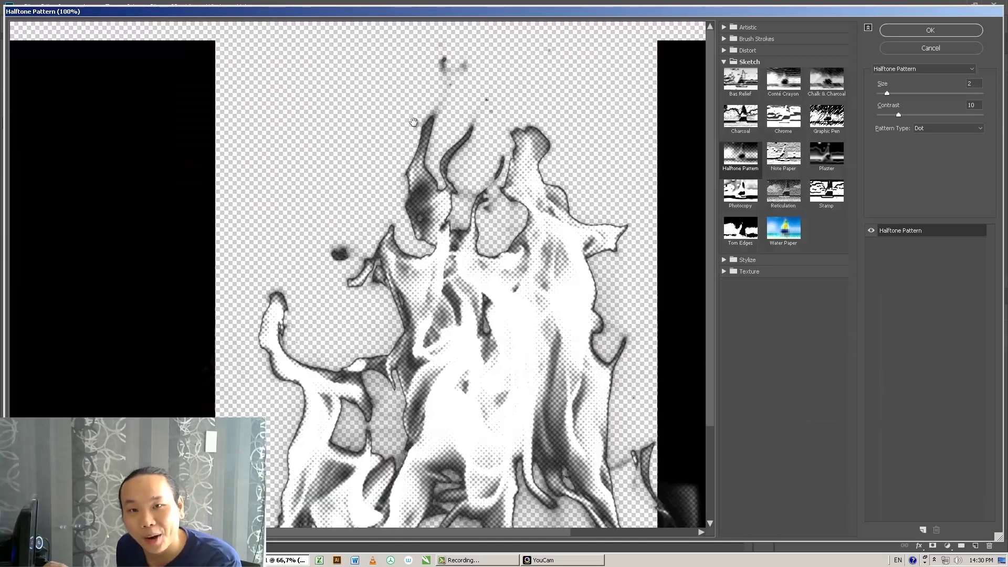
{"action": "left_click", "coordinate": [724, 27]}
{"action": "left_click", "coordinate": [777, 48]}
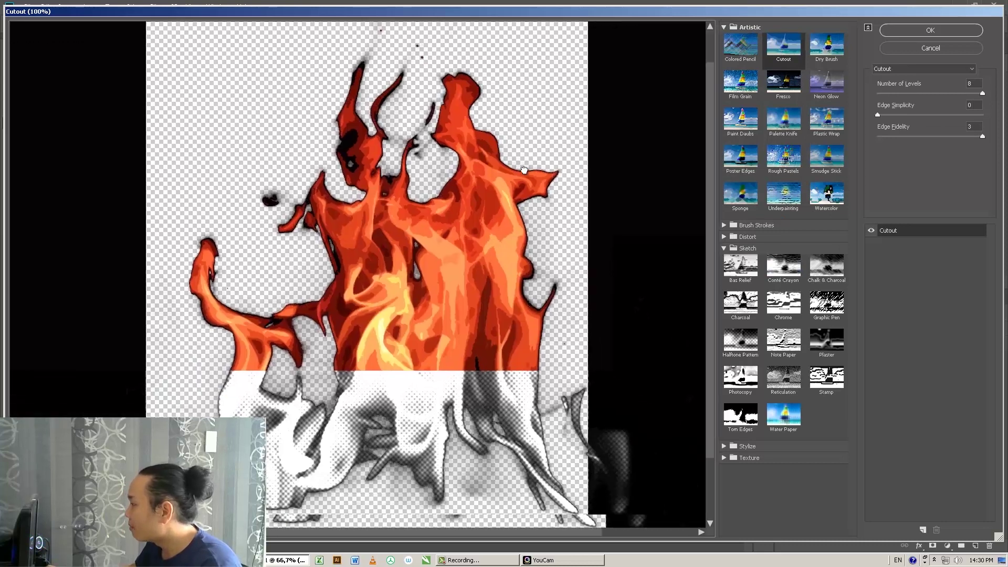
{"action": "left_click_drag", "start_coordinate": [524, 170], "coordinate": [520, 170]}
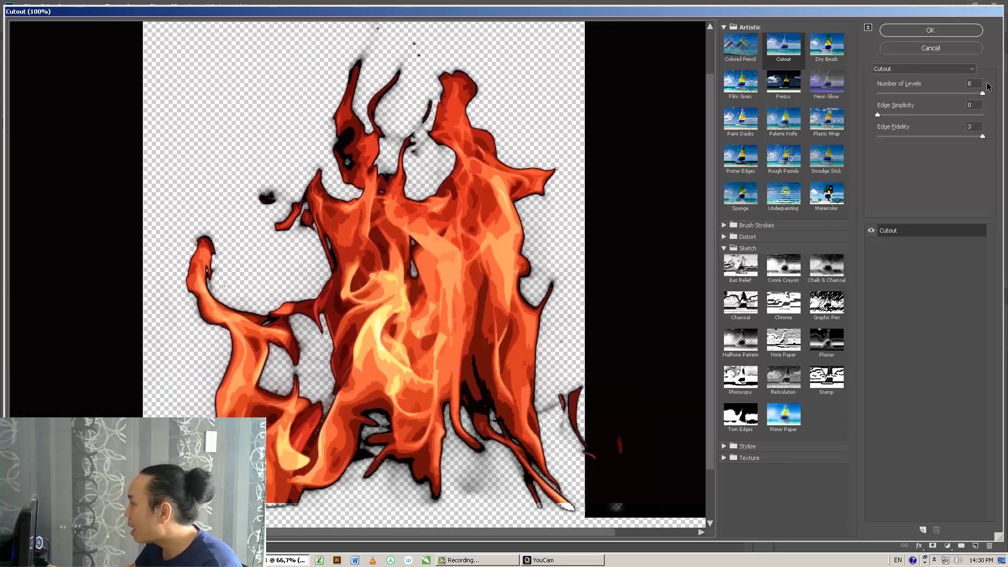
{"action": "left_click", "coordinate": [906, 109]}
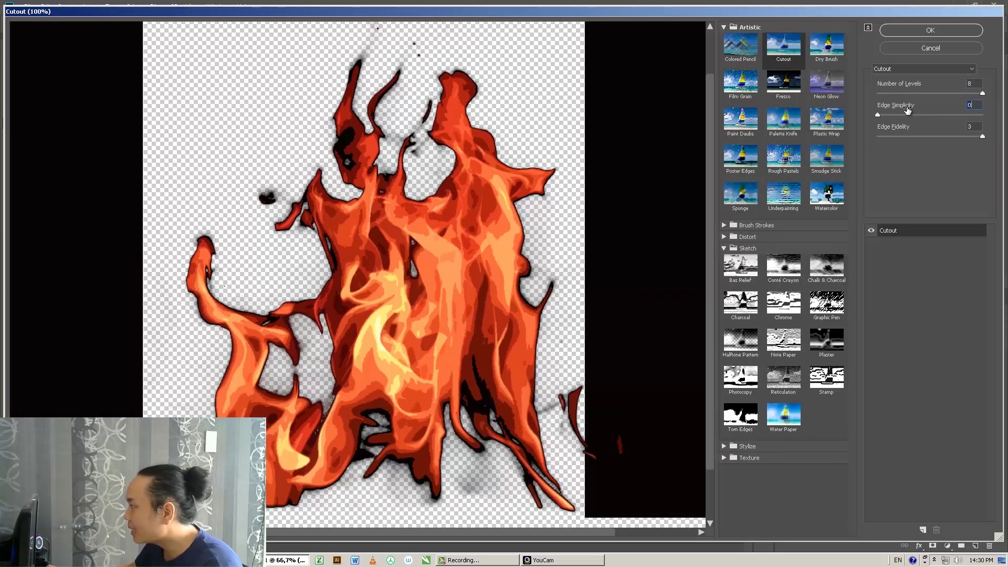
{"action": "left_click", "coordinate": [915, 31]}
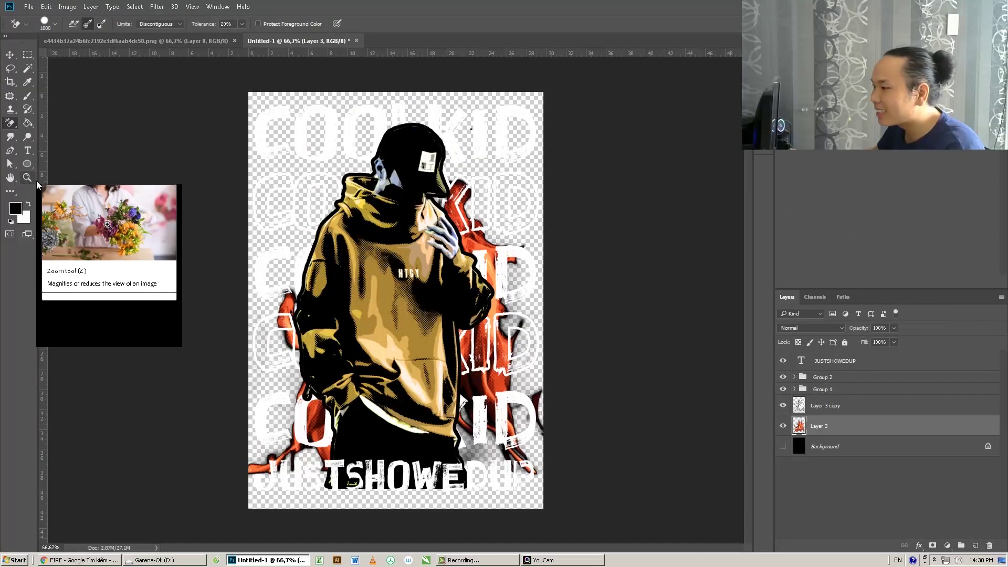
Show the Background layer and recolour the original fire layer purple using Hue/Saturation with hue -95 and saturation +33
{"action": "left_click", "coordinate": [32, 180]}
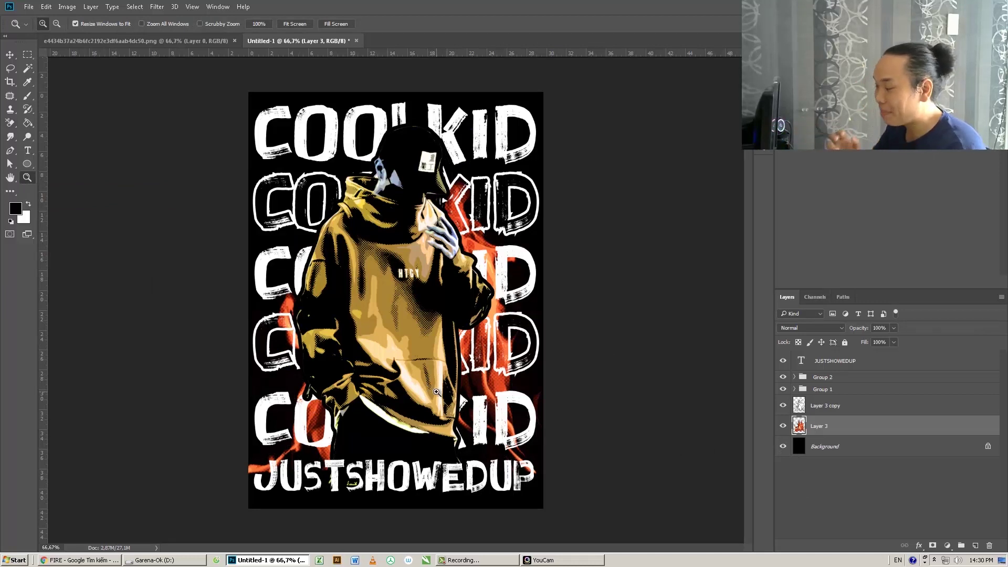
{"action": "key", "text": "ctrl+u"}
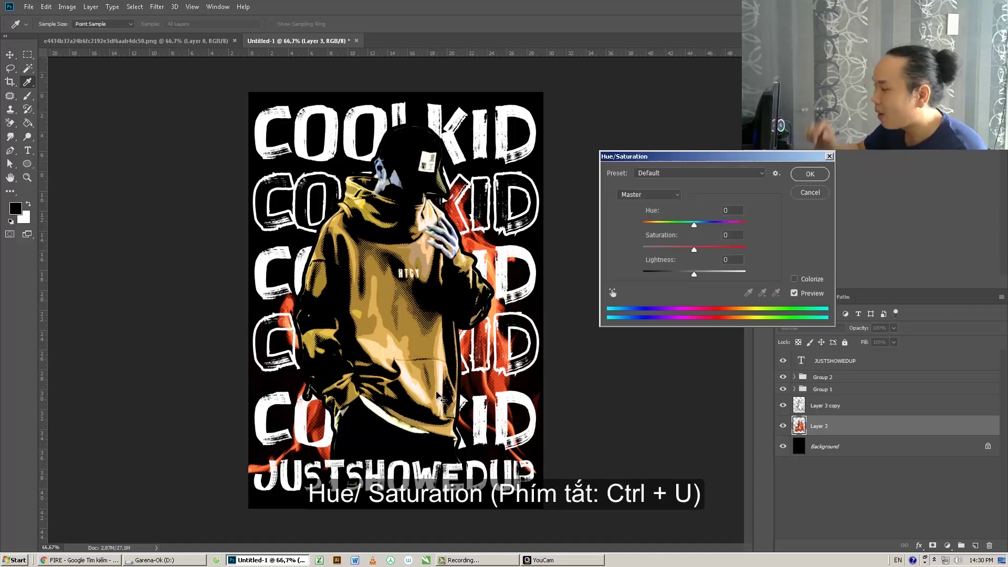
{"action": "left_click_drag", "start_coordinate": [693, 225], "coordinate": [655, 225]}
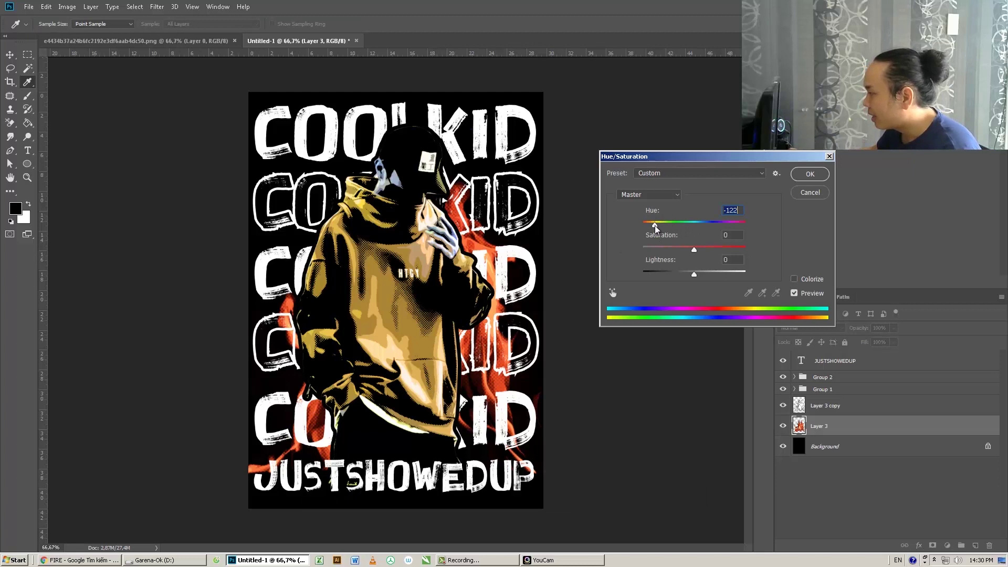
{"action": "left_click_drag", "start_coordinate": [654, 225], "coordinate": [660, 225]}
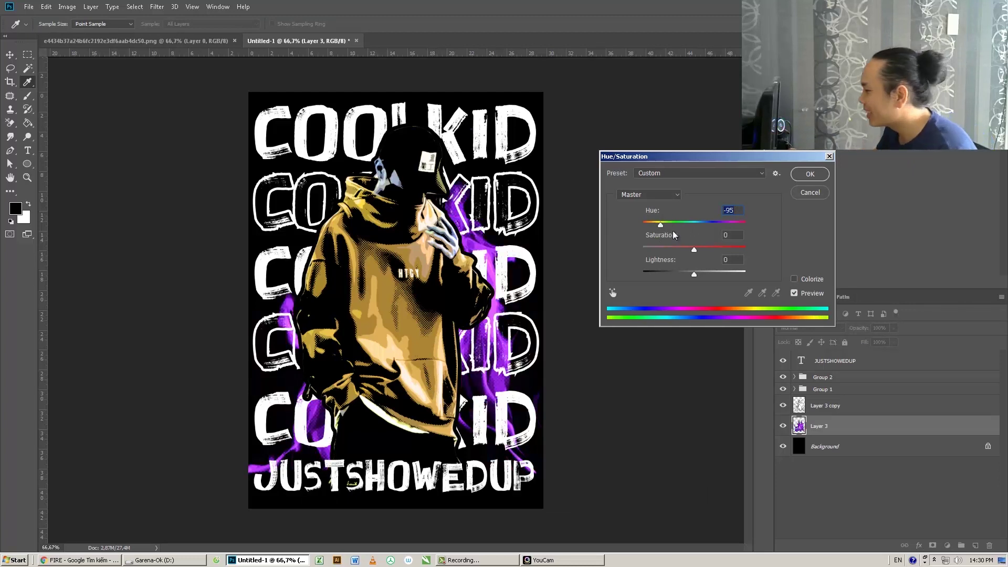
{"action": "left_click_drag", "start_coordinate": [693, 249], "coordinate": [711, 252]}
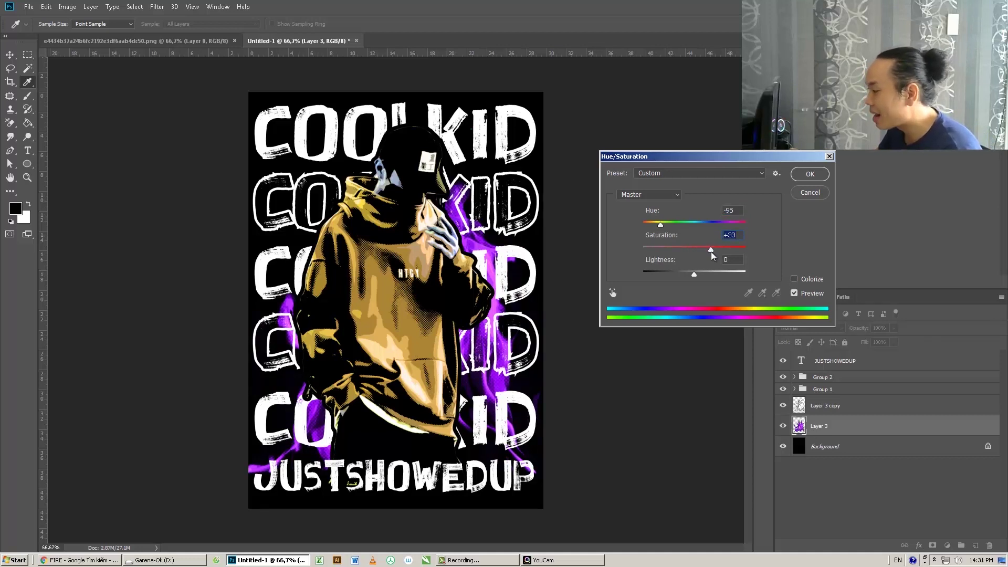
{"action": "left_click", "coordinate": [809, 175]}
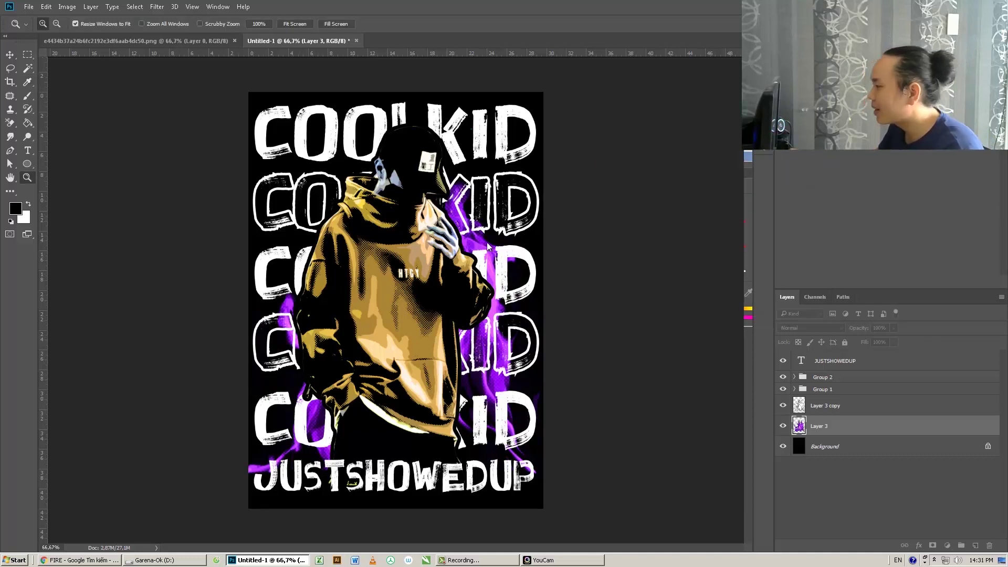
Hide the black Background layer and save the design as a PNG named fire
{"action": "left_click", "coordinate": [783, 447]}
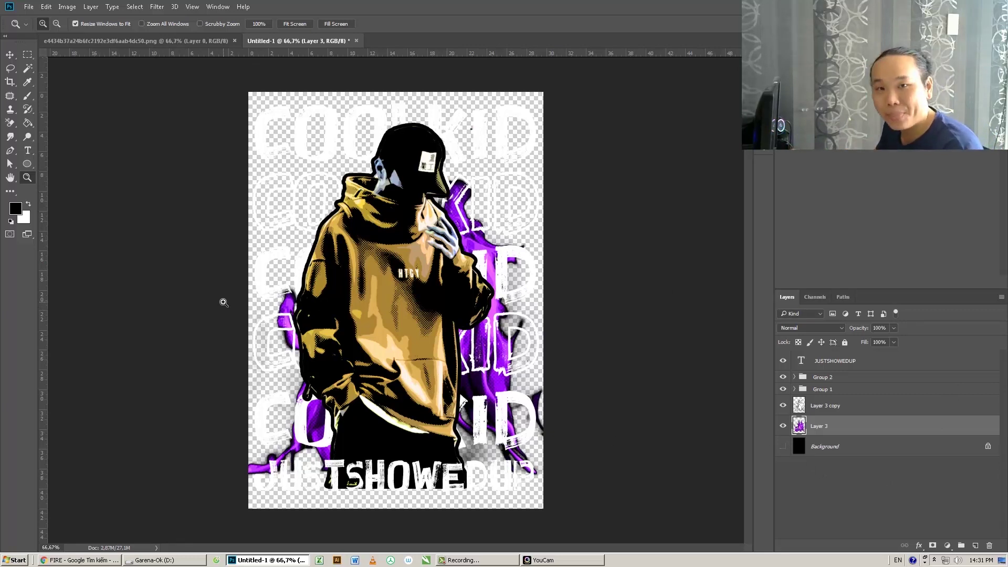
{"action": "left_click", "coordinate": [28, 7]}
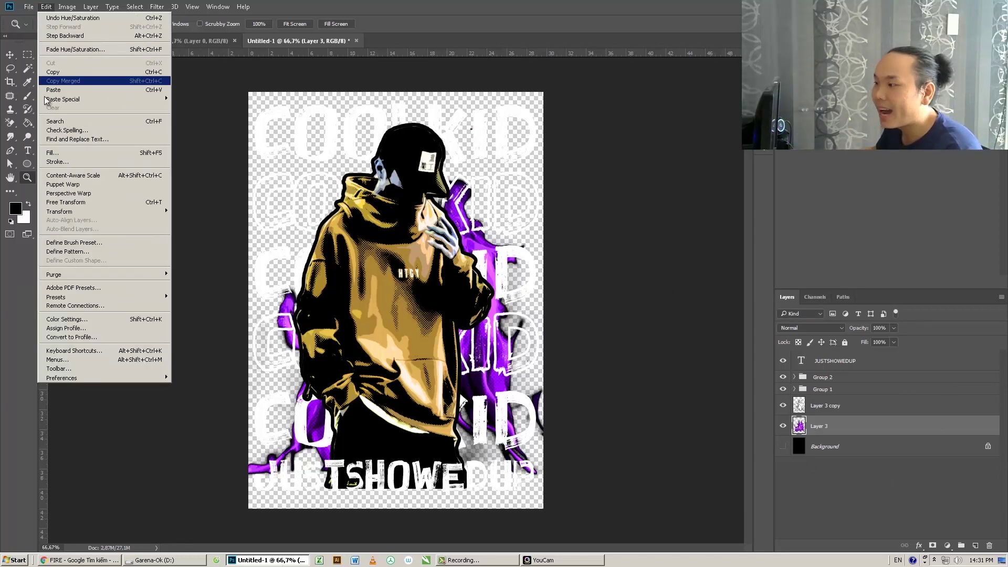
{"action": "left_click", "coordinate": [56, 112]}
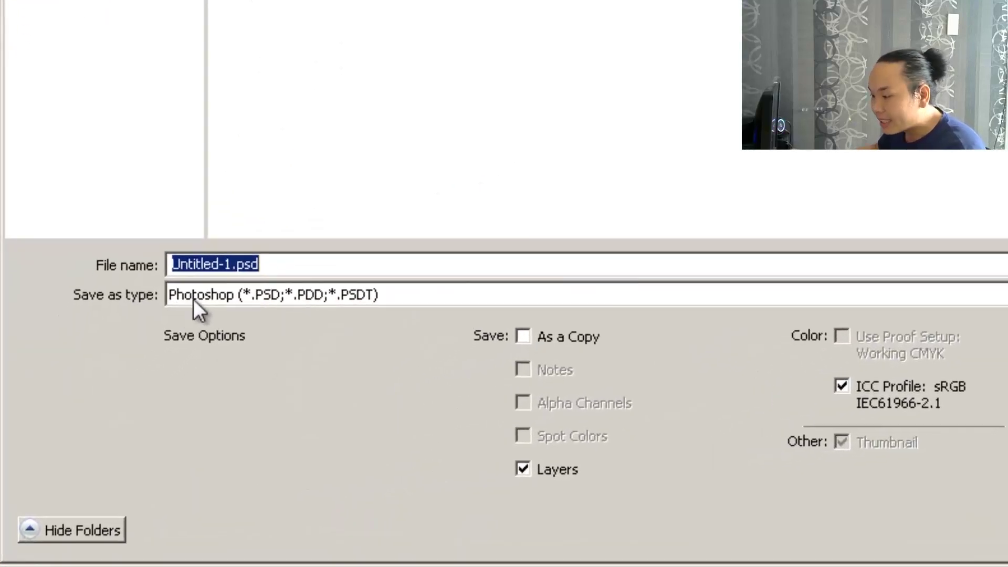
{"action": "left_click", "coordinate": [232, 298]}
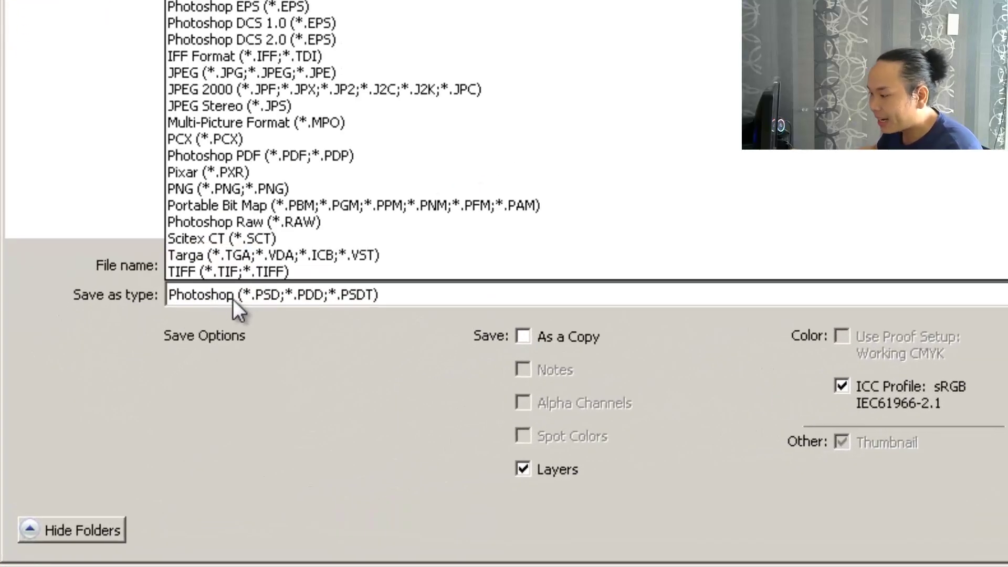
{"action": "left_click", "coordinate": [298, 190]}
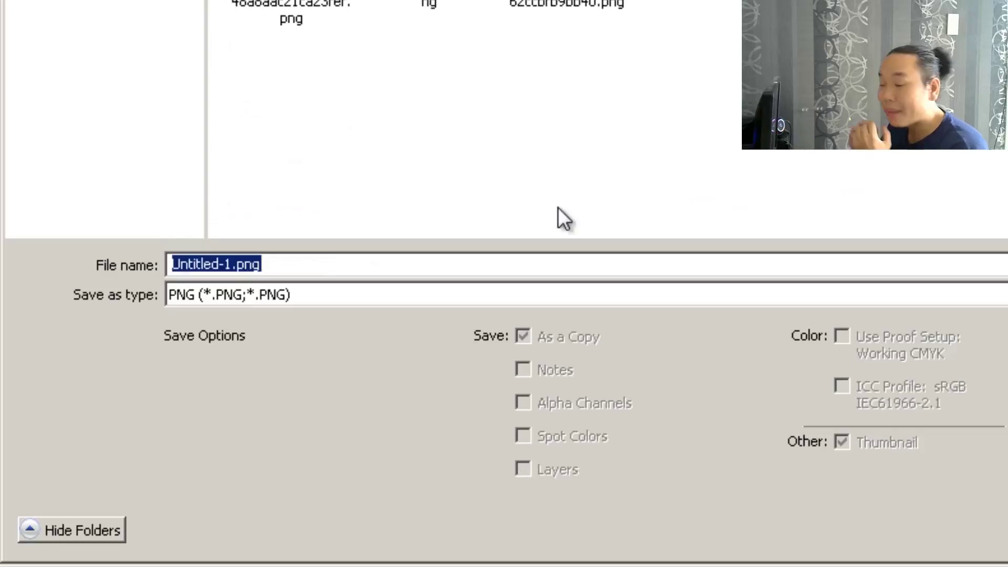
{"action": "type", "text": "fire"}
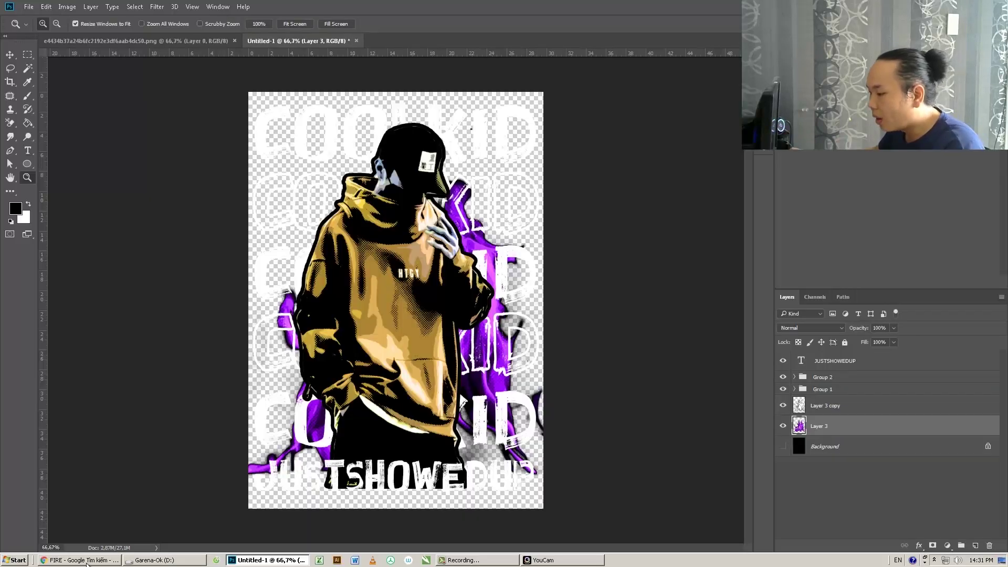
Switch to Chrome, open the shirt design app on gecko.vn and look through its product types
{"action": "left_click", "coordinate": [87, 560]}
{"action": "left_click", "coordinate": [291, 8]}
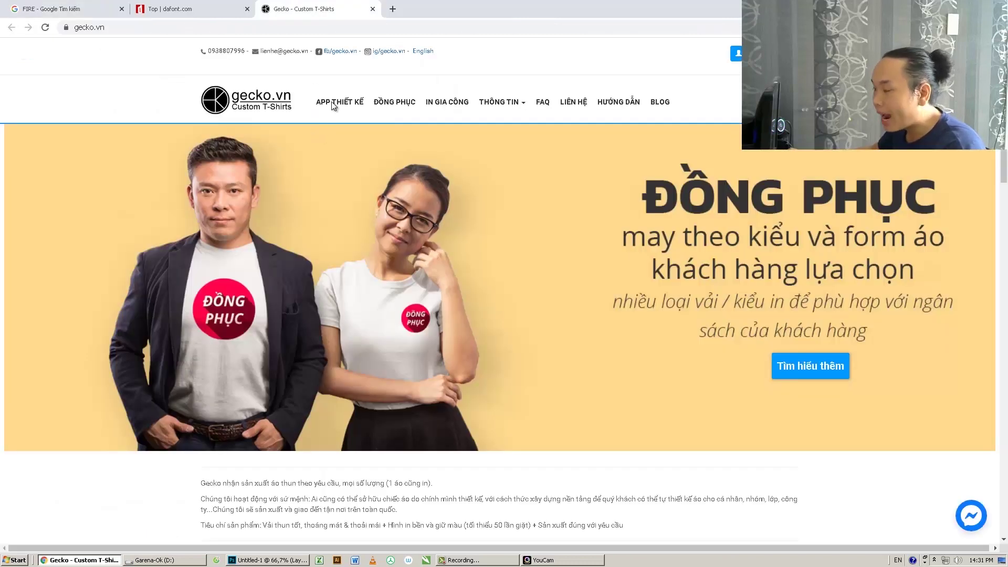
{"action": "left_click", "coordinate": [336, 103]}
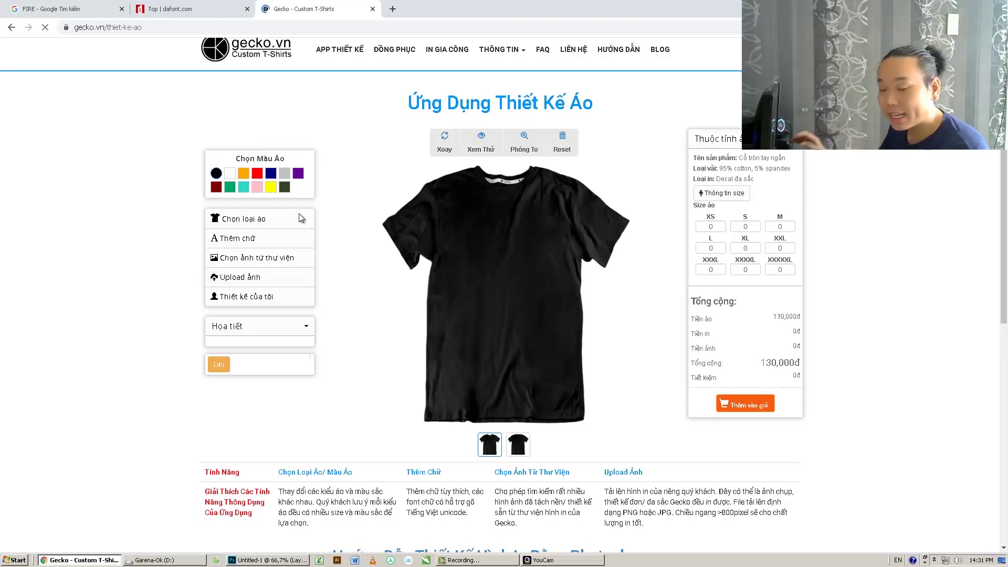
{"action": "left_click", "coordinate": [261, 223]}
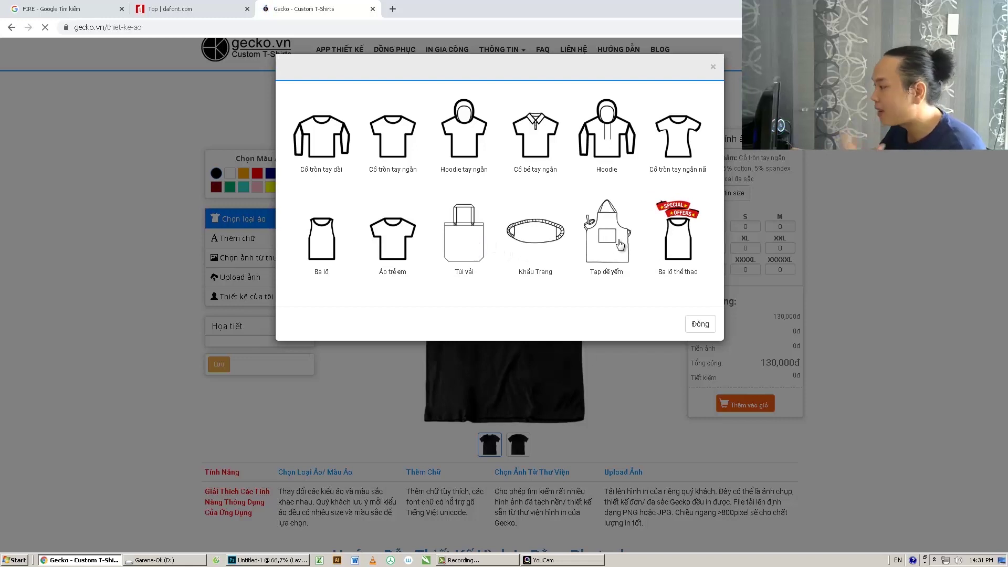
{"action": "left_click", "coordinate": [439, 184]}
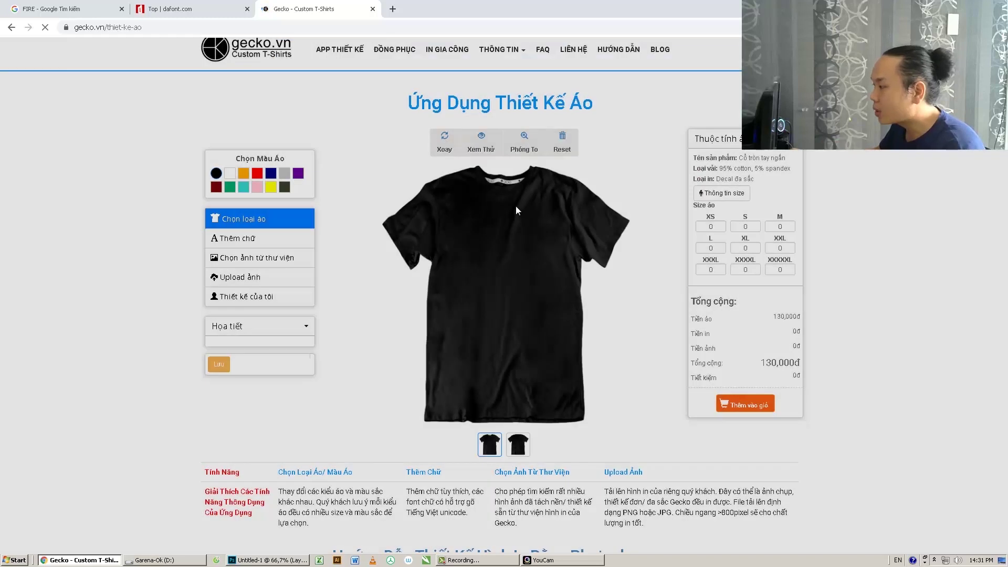
Try purple, grey and navy as the T-shirt colour and return it to black
{"action": "left_click", "coordinate": [297, 173]}
{"action": "left_click", "coordinate": [284, 173]}
{"action": "left_click", "coordinate": [271, 174]}
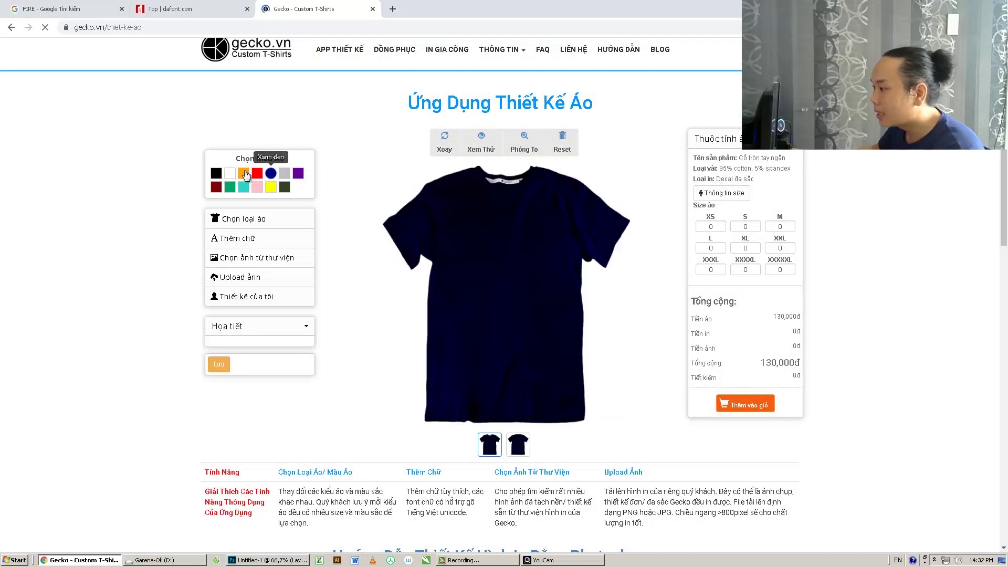
{"action": "left_click", "coordinate": [216, 173]}
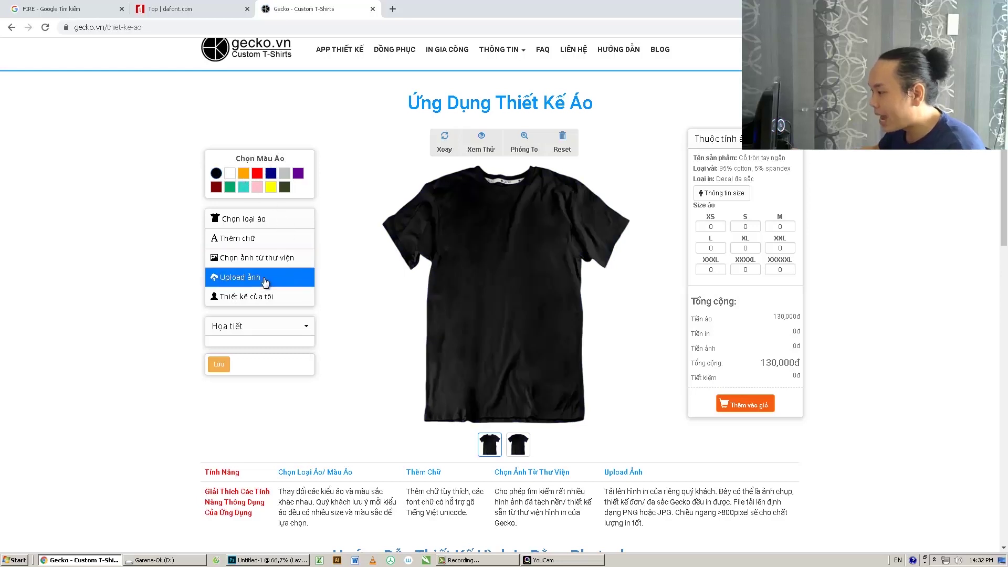
Open the image upload form for the black T-shirt
{"action": "left_click", "coordinate": [240, 278]}
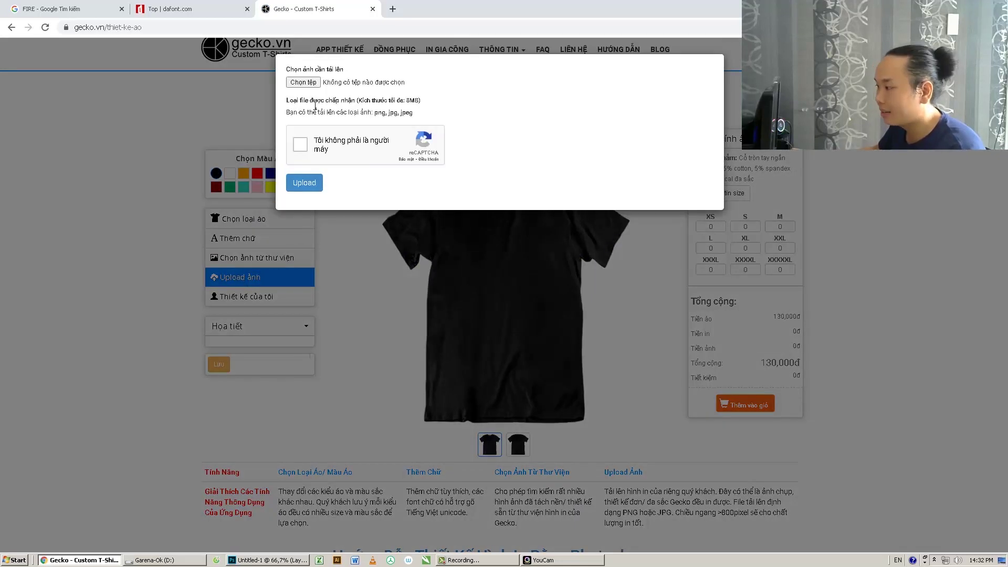